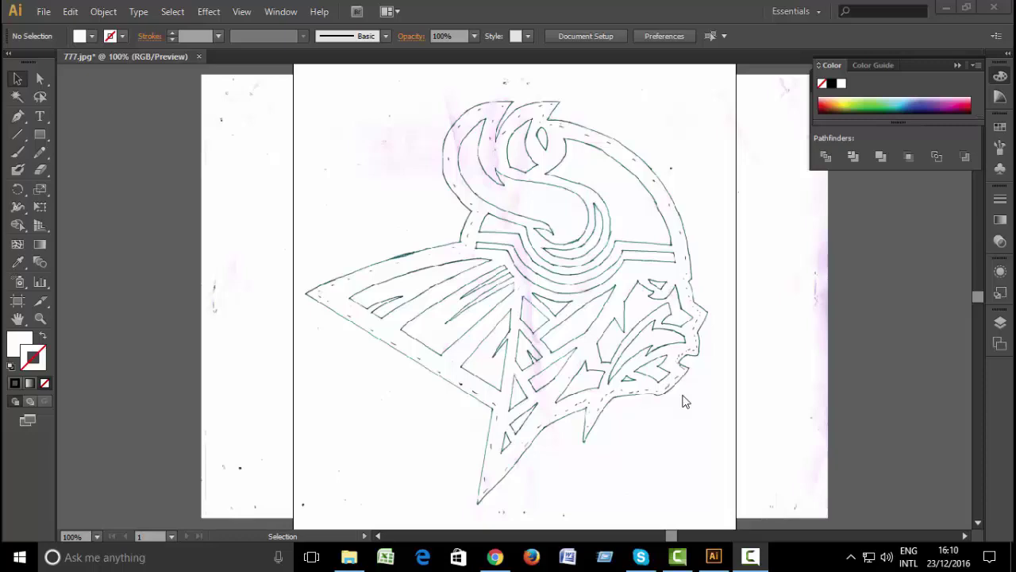
Zoom in and draw a straight Pen line along the cape's lower-left edge.
key(ctrl+plus)
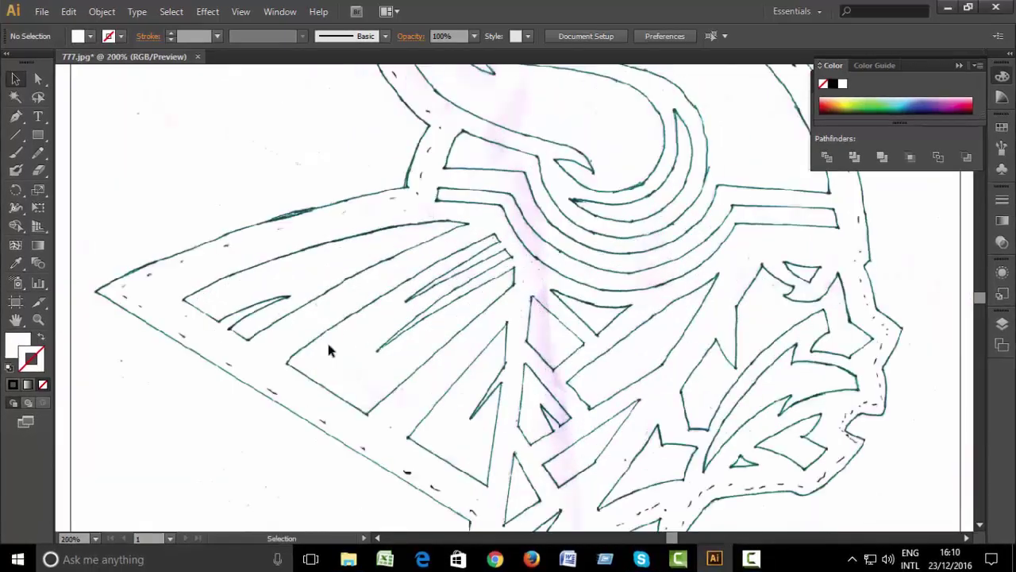
scroll(330, 350, down, 3)
click(139, 185)
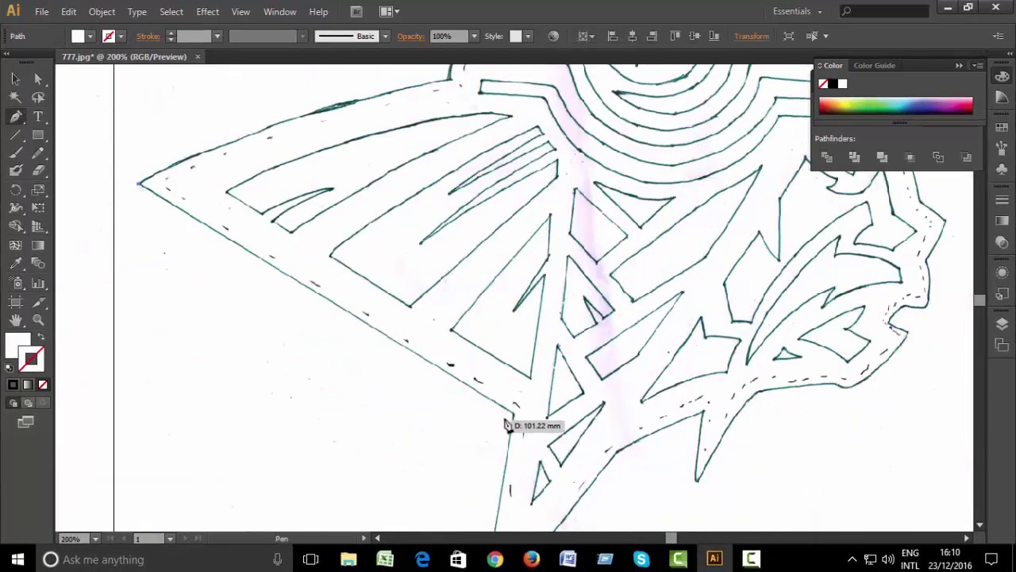
click(513, 418)
Give the line a black stroke with a 2 pt weight.
click(41, 337)
double_click(31, 359)
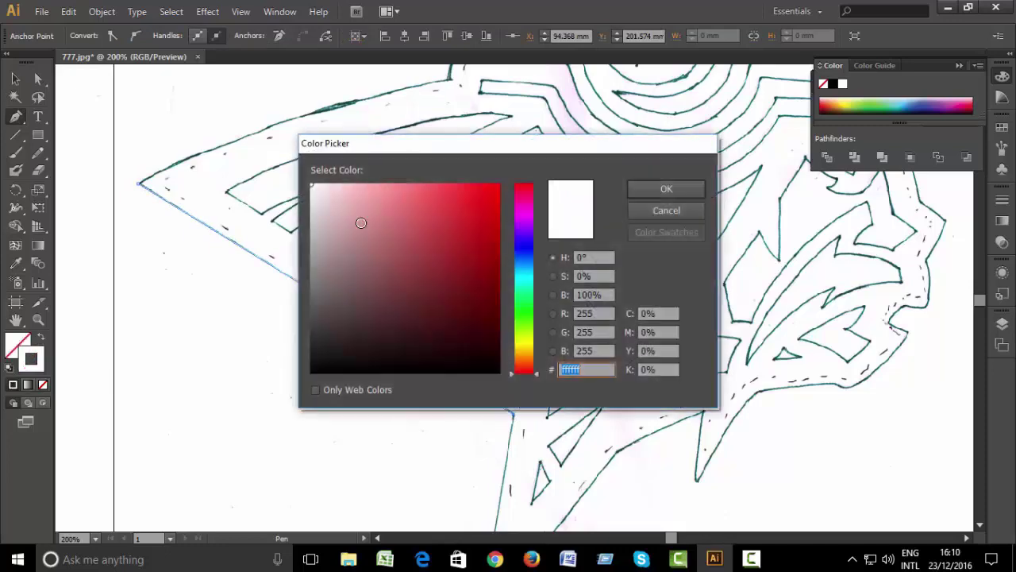
drag(353, 346, 286, 391)
click(666, 189)
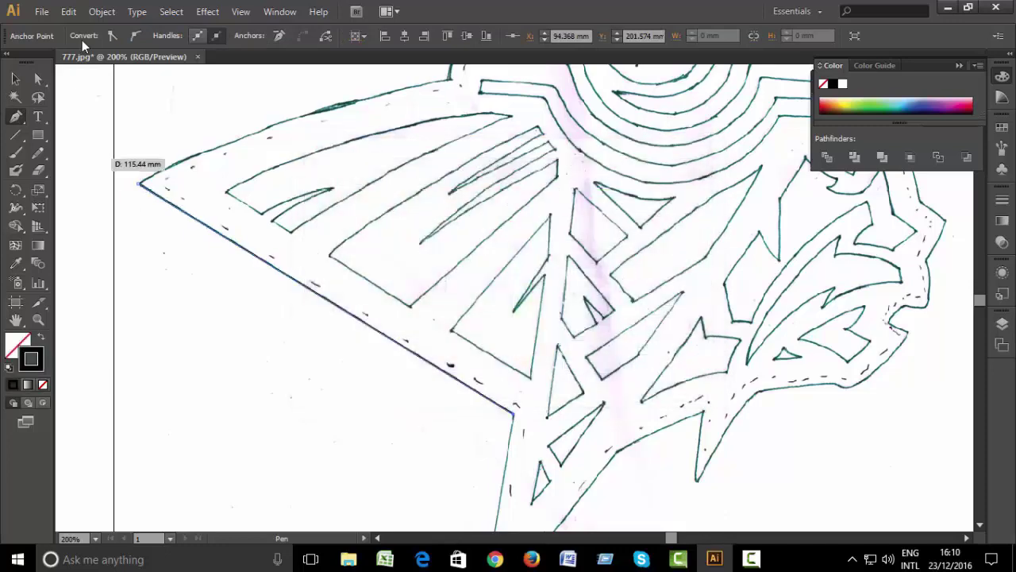
click(15, 79)
click(216, 36)
click(231, 116)
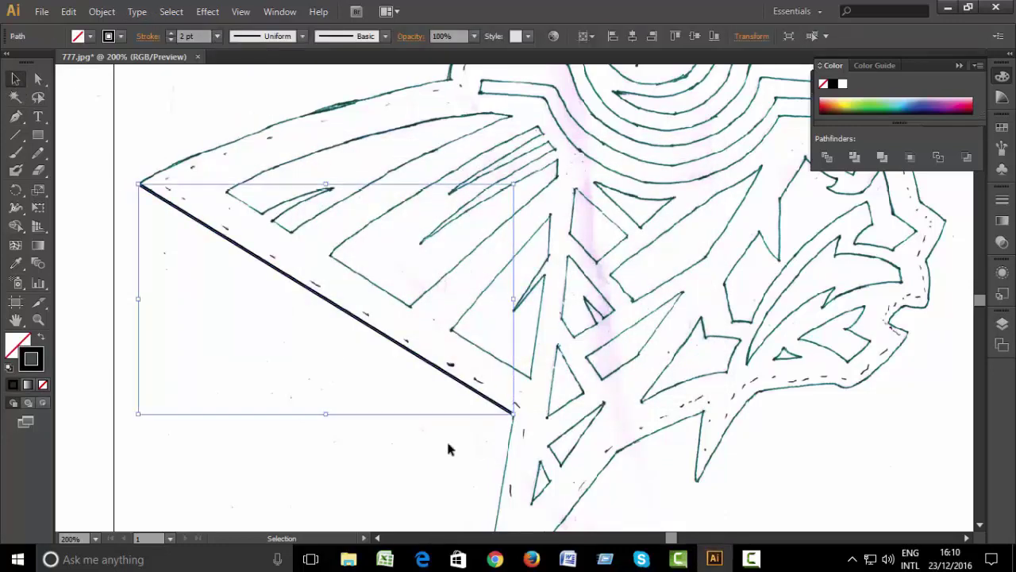
Extend the path to the cape's bottom tip and along the lower-right edge.
click(15, 115)
drag(517, 419, 559, 235)
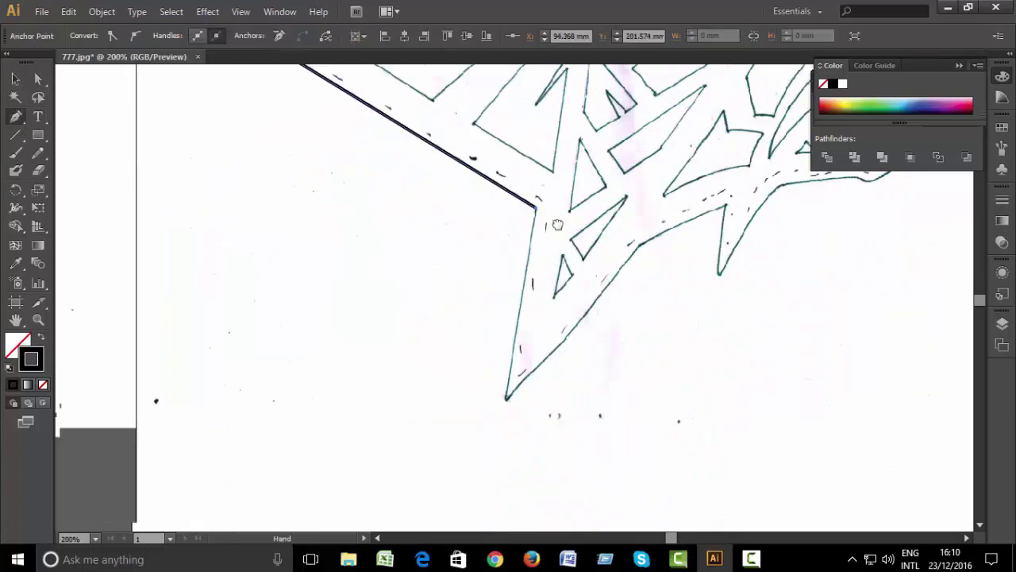
click(512, 419)
key(ctrl+plus)
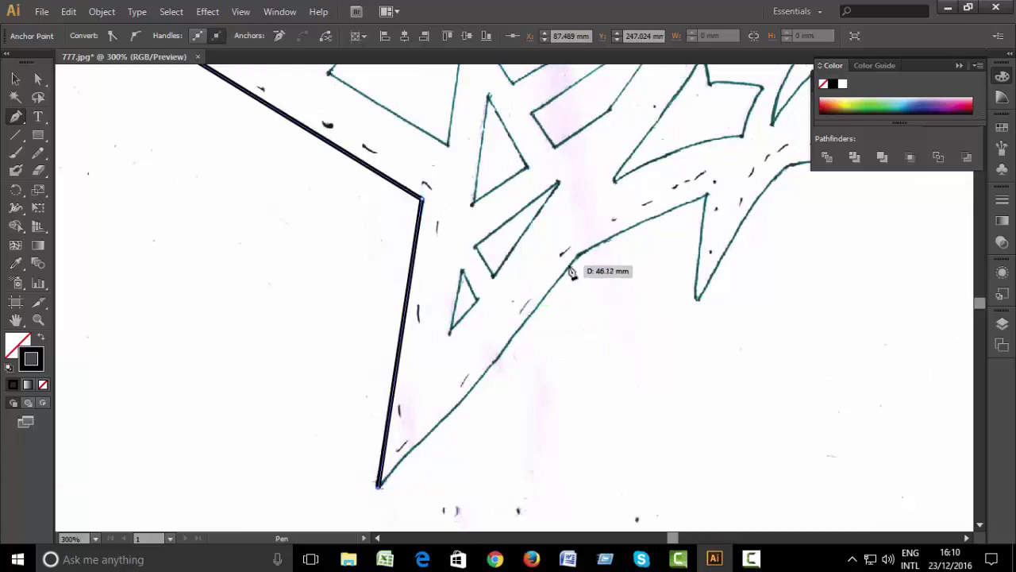
click(578, 255)
scroll(556, 257, right, 3)
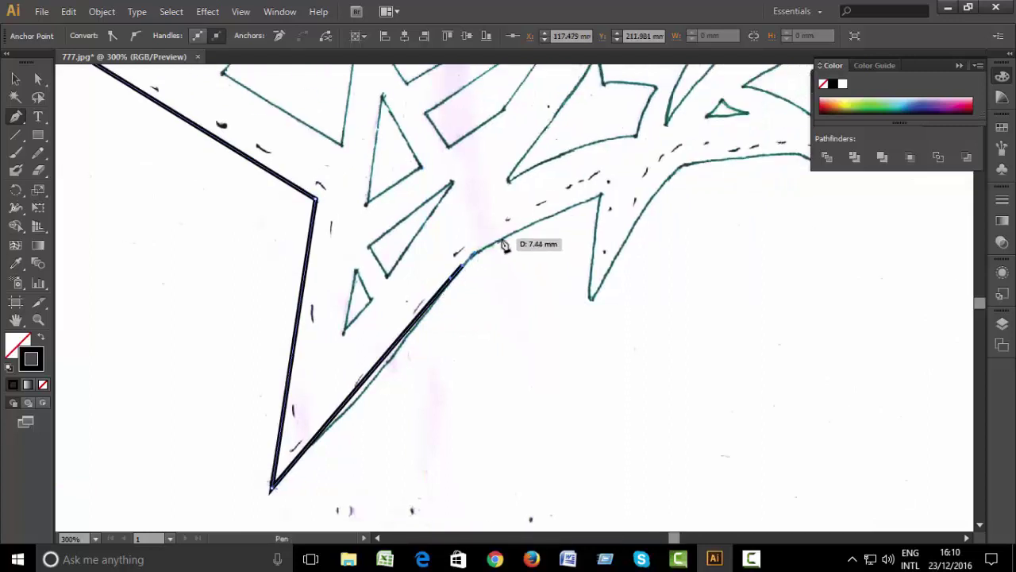
ctrl+click(525, 231)
Trace the notch corners and continue along the edge to where it starts curving.
click(602, 194)
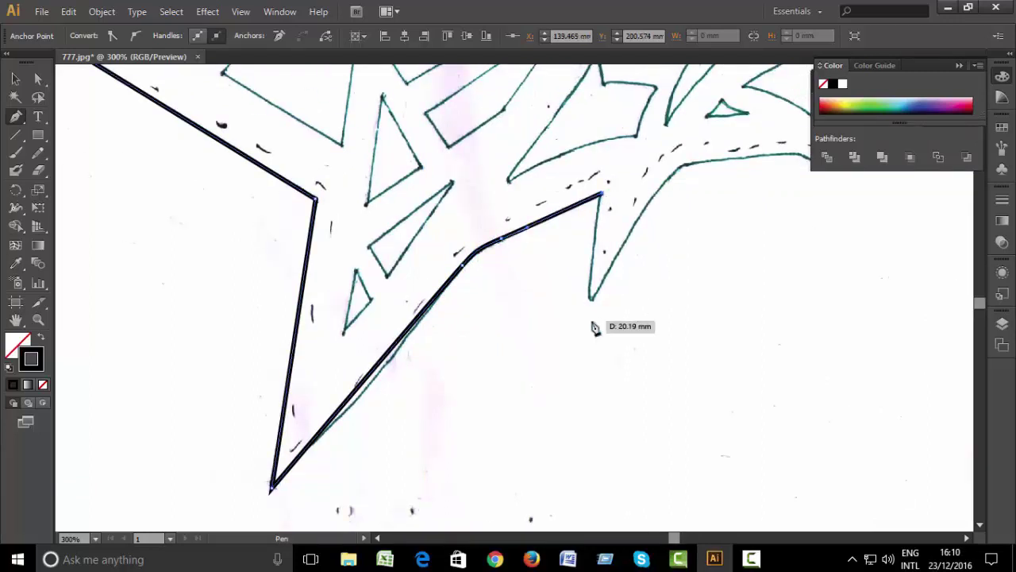
click(589, 299)
drag(594, 319, 402, 402)
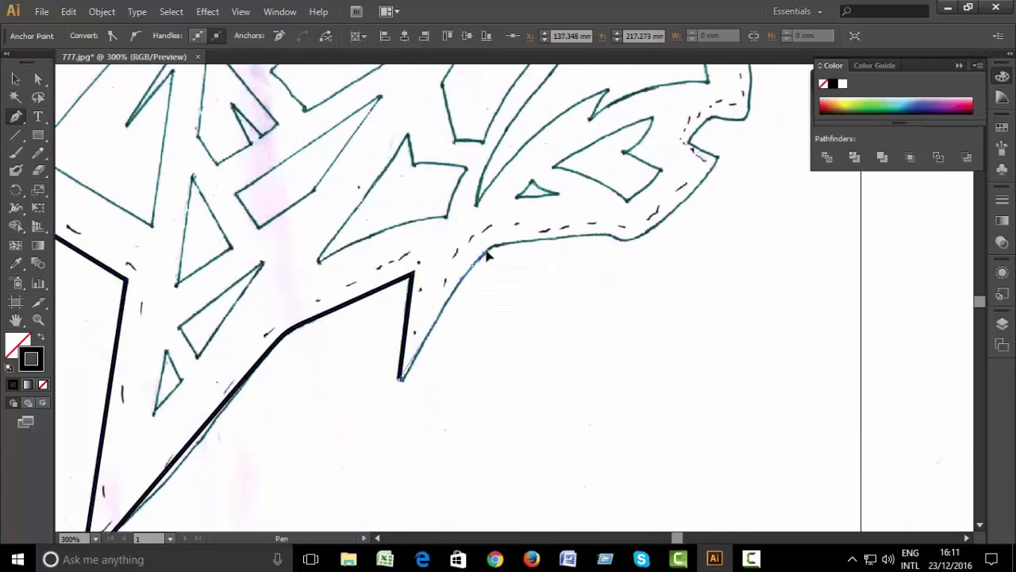
click(491, 246)
click(516, 245)
drag(559, 285, 498, 289)
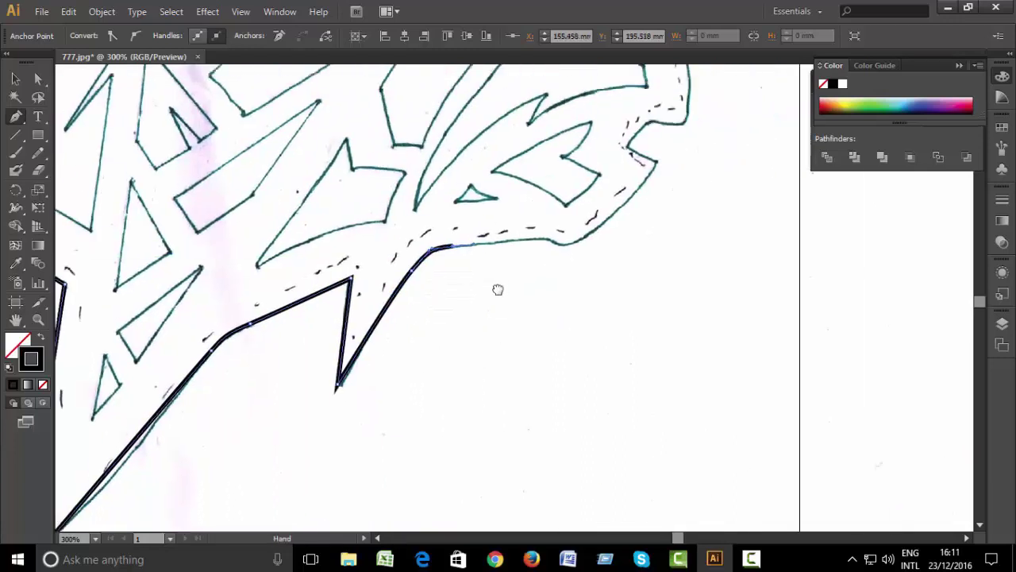
click(536, 241)
Curve the outline along the edge through the small dip to the inward notch.
key(ctrl+plus)
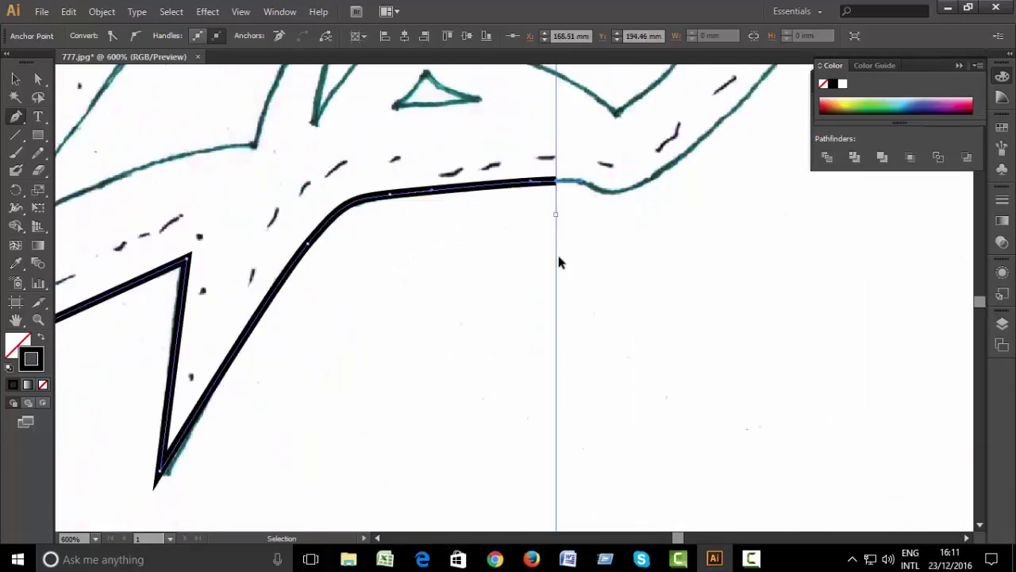
click(606, 193)
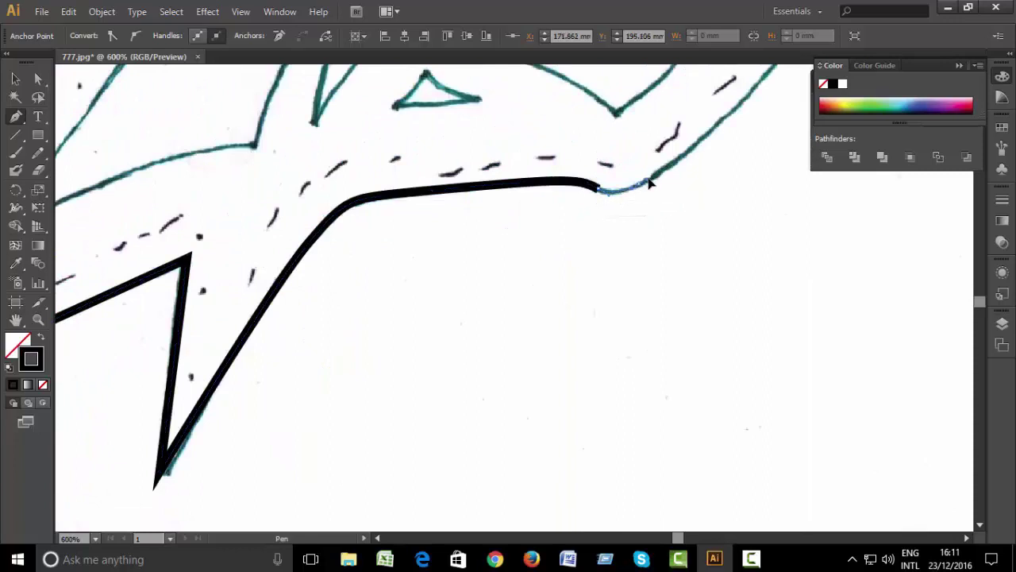
click(639, 185)
key(c)
drag(683, 226, 433, 474)
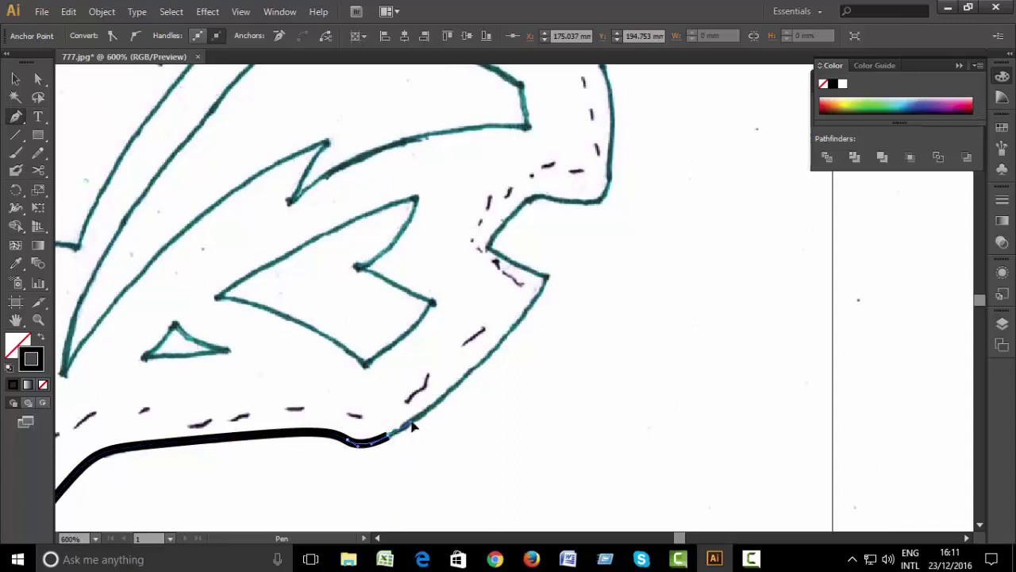
drag(597, 190, 595, 188)
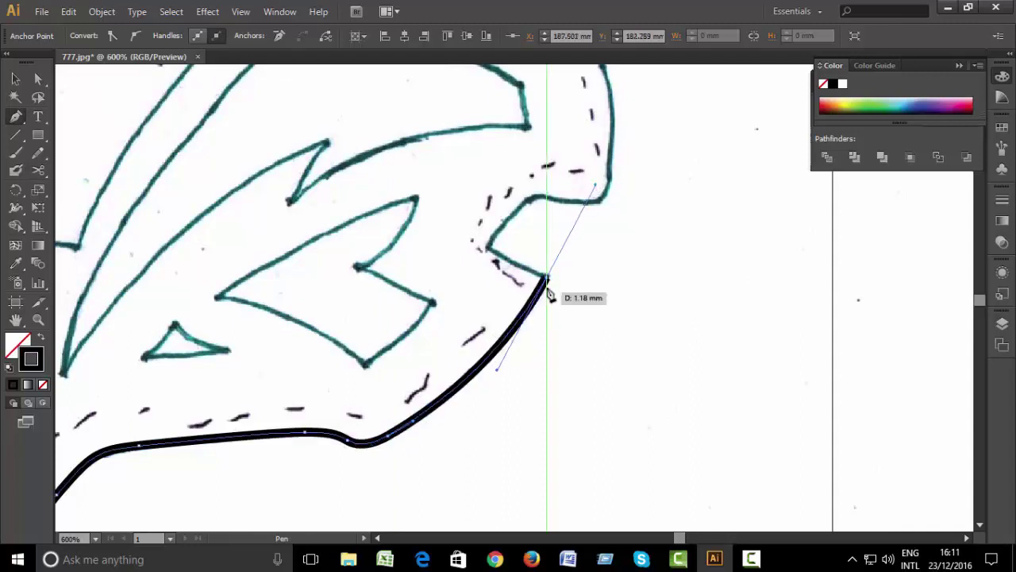
drag(489, 255, 482, 251)
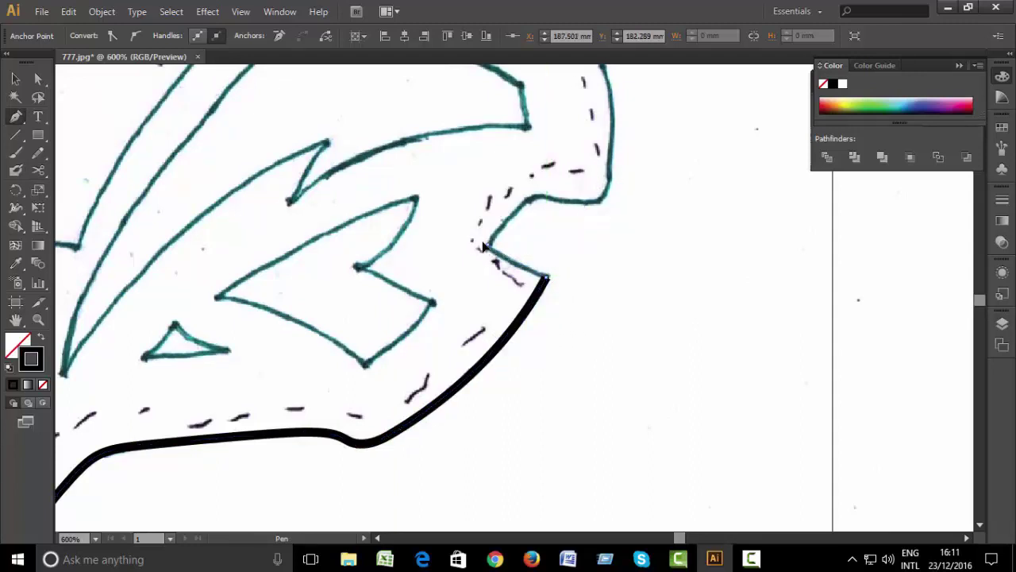
click(534, 198)
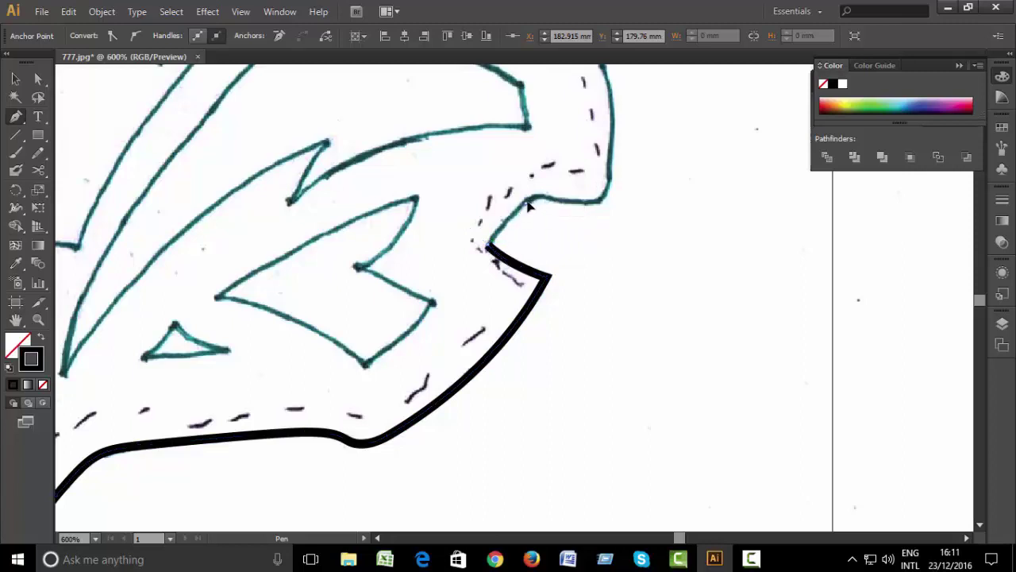
click(549, 199)
Curve the path up the right edge past the spike point toward the helmet.
drag(561, 293, 501, 405)
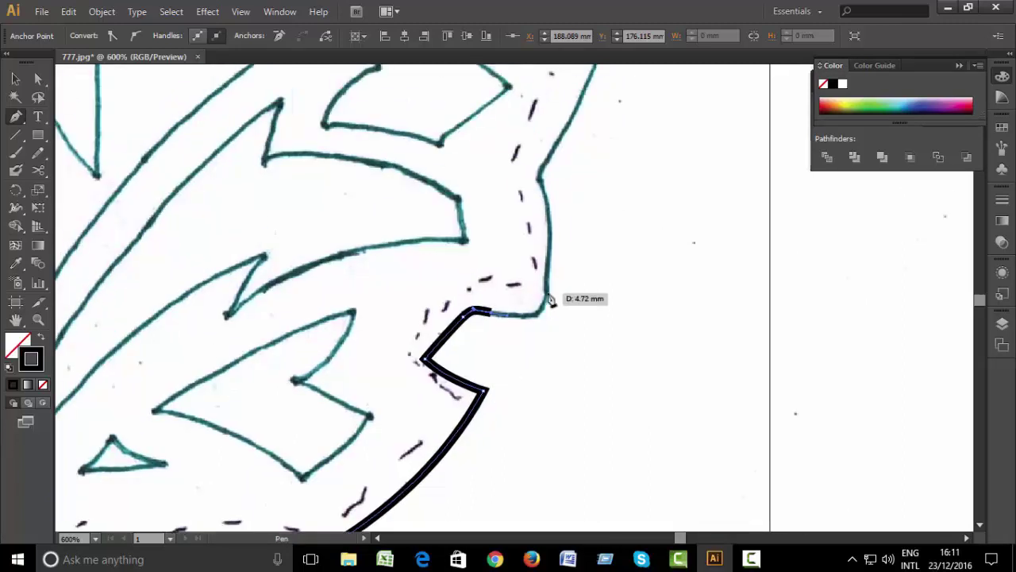
drag(553, 257, 551, 250)
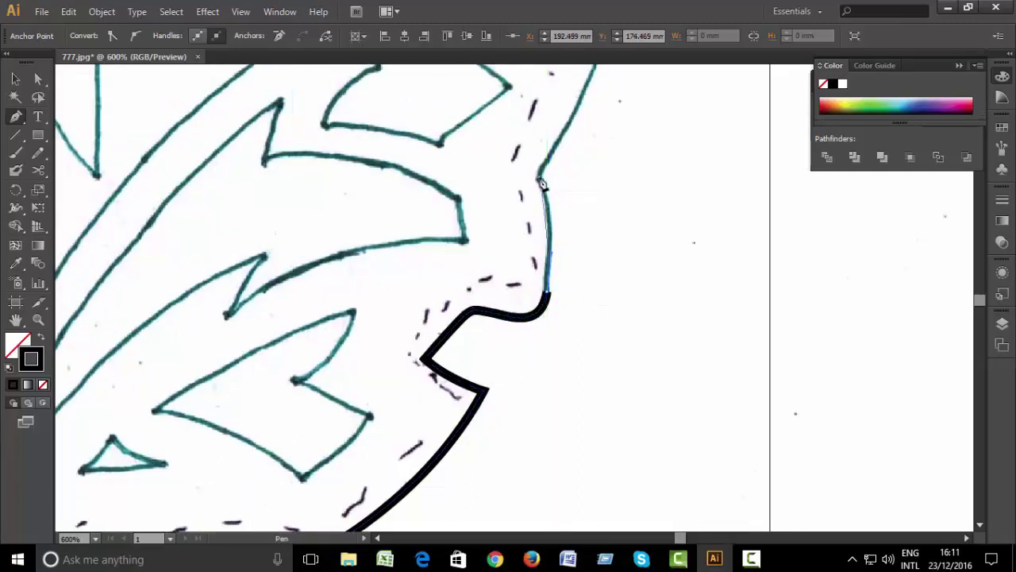
drag(528, 143, 528, 144)
scroll(580, 485, up, 5)
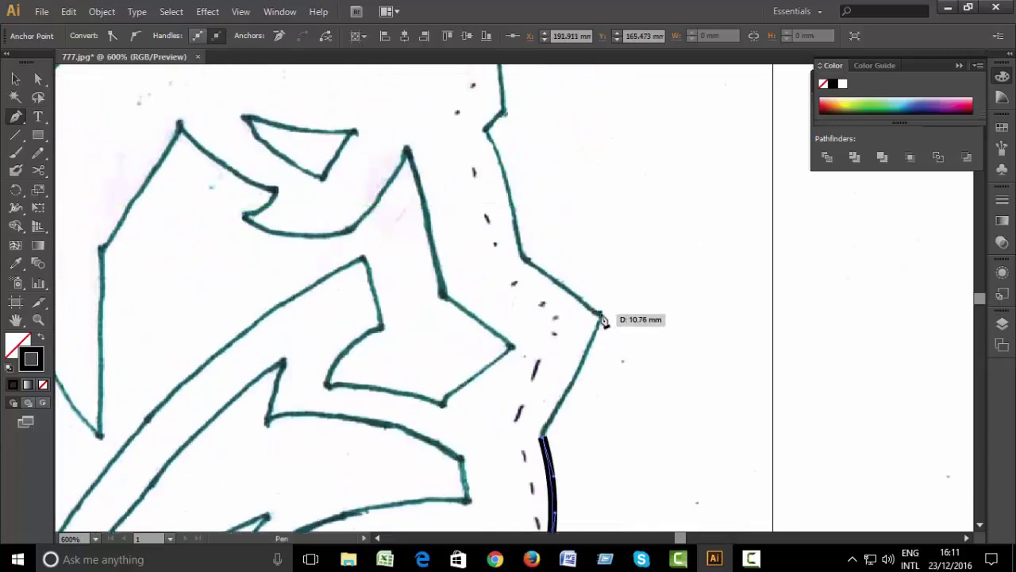
mouse_move(601, 314)
mouse_down()
mouse_move(610, 274)
mouse_move(603, 321)
mouse_up()
click(524, 260)
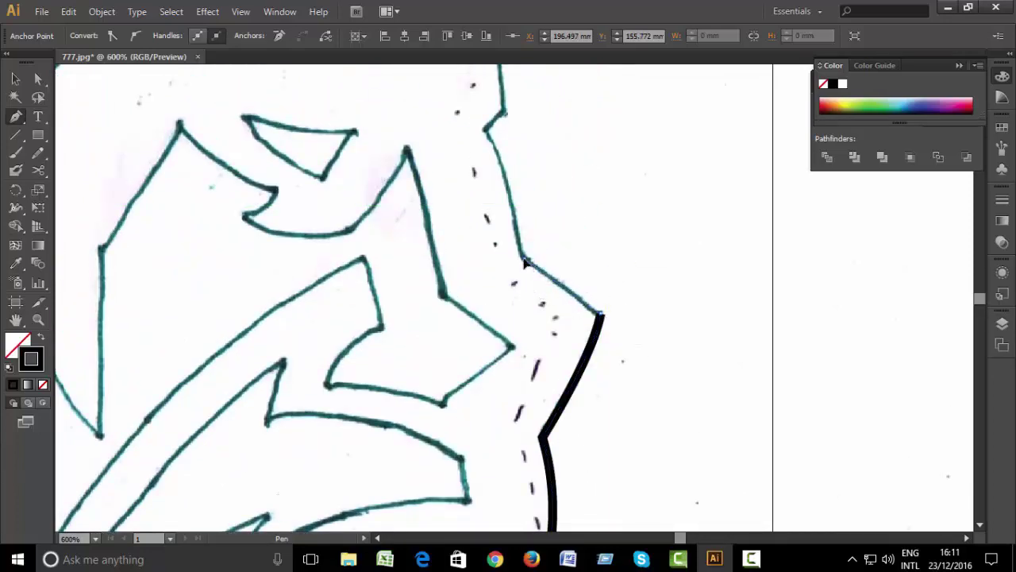
scroll(585, 449, up, 3)
mouse_move(528, 257)
mouse_down()
mouse_move(505, 227)
mouse_move(526, 255)
mouse_up()
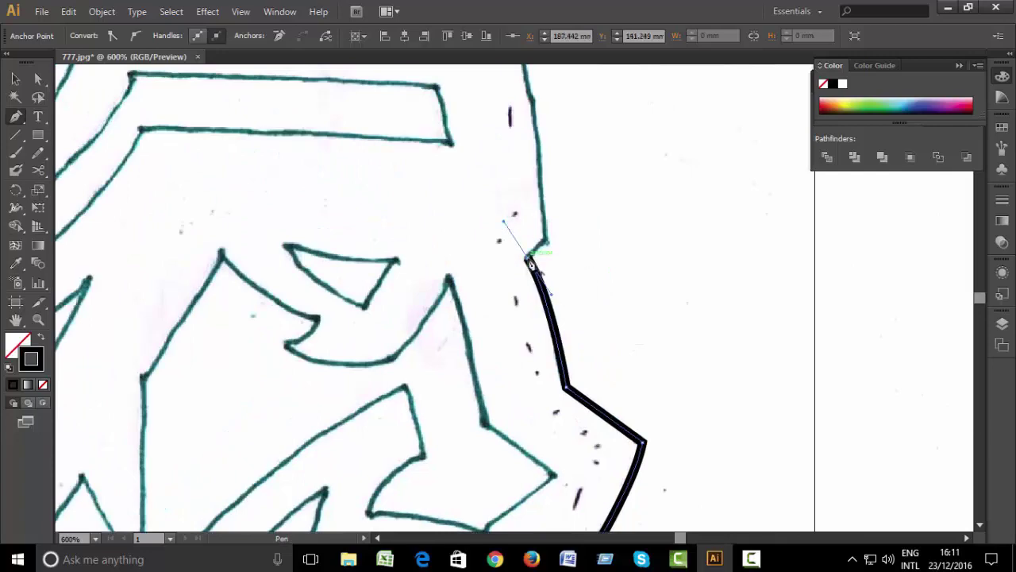
key(ctrl+minus)
key(ctrl+minus)
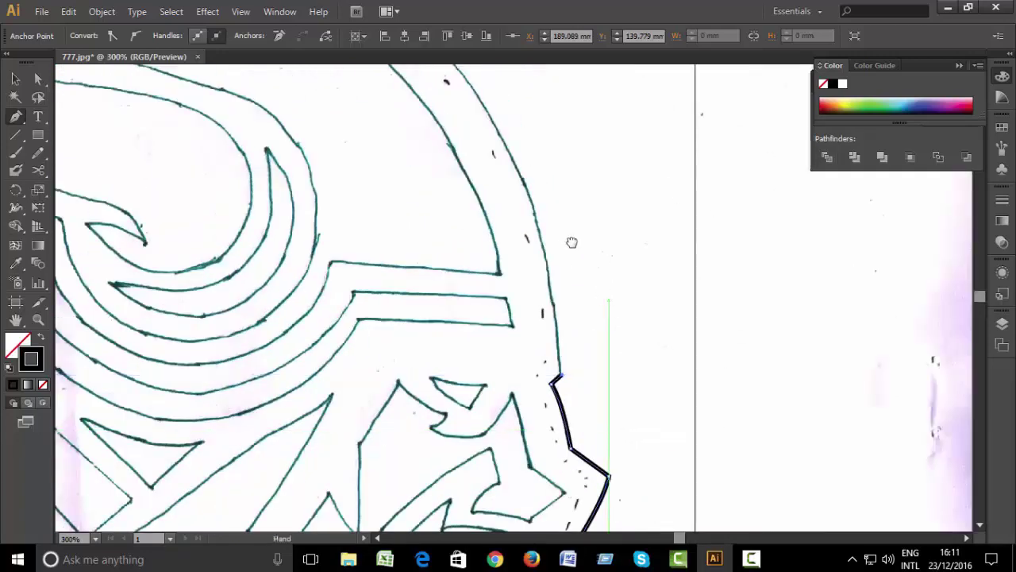
Curve the outline along the helmet's right edge and over its top arc.
scroll(749, 377, up, 5)
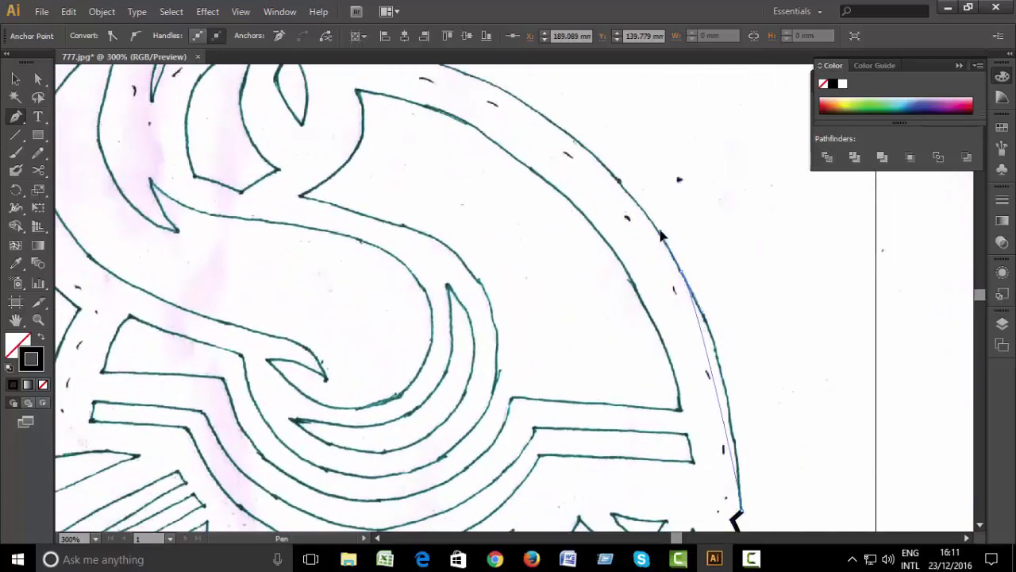
drag(681, 271, 659, 233)
drag(733, 345, 876, 516)
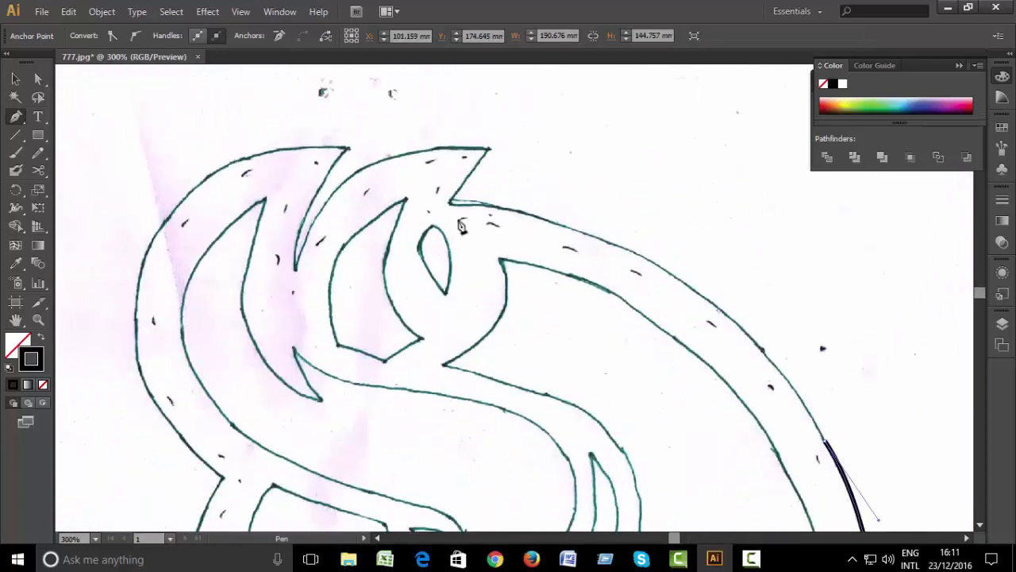
drag(451, 204, 700, 214)
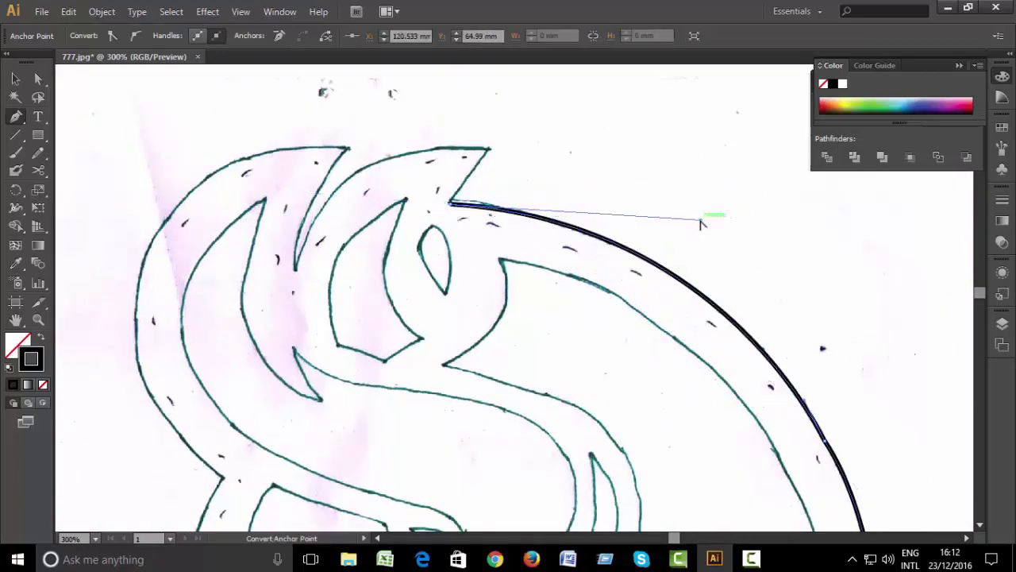
mouse_move(765, 377)
mouse_down()
mouse_move(578, 218)
mouse_move(667, 323)
mouse_move(553, 199)
mouse_move(572, 288)
mouse_up()
key(ctrl)
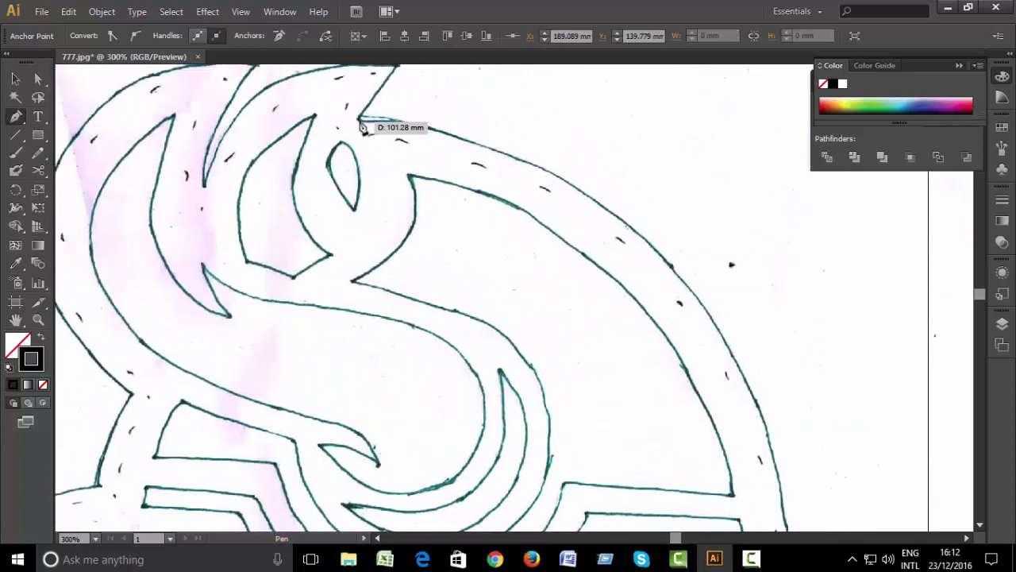
Trace the notch and top spike of the S, then curve down its inner edge.
mouse_move(359, 119)
mouse_down()
mouse_move(800, 161)
mouse_move(658, 109)
mouse_move(690, 327)
mouse_up()
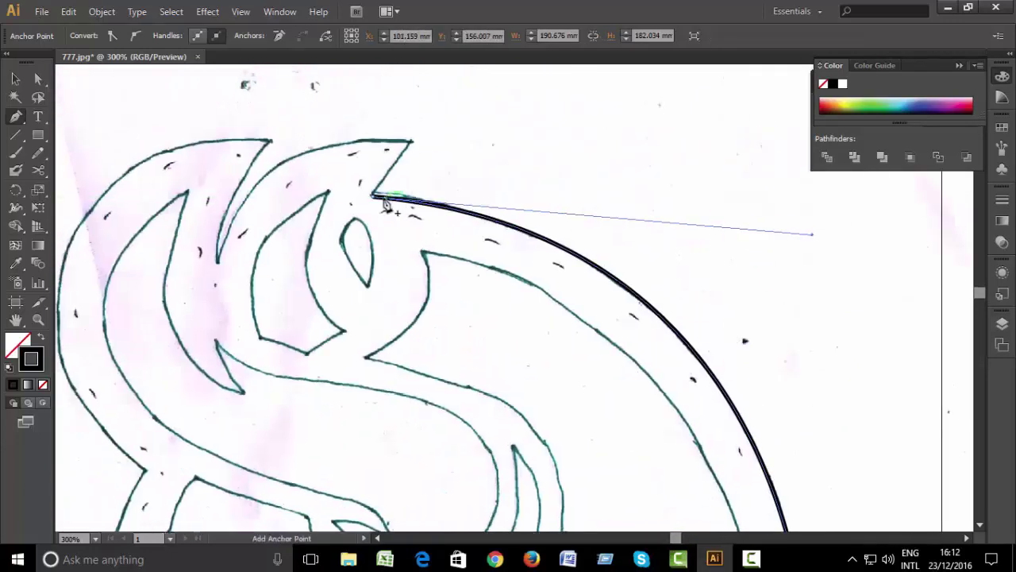
click(411, 144)
drag(412, 146, 636, 189)
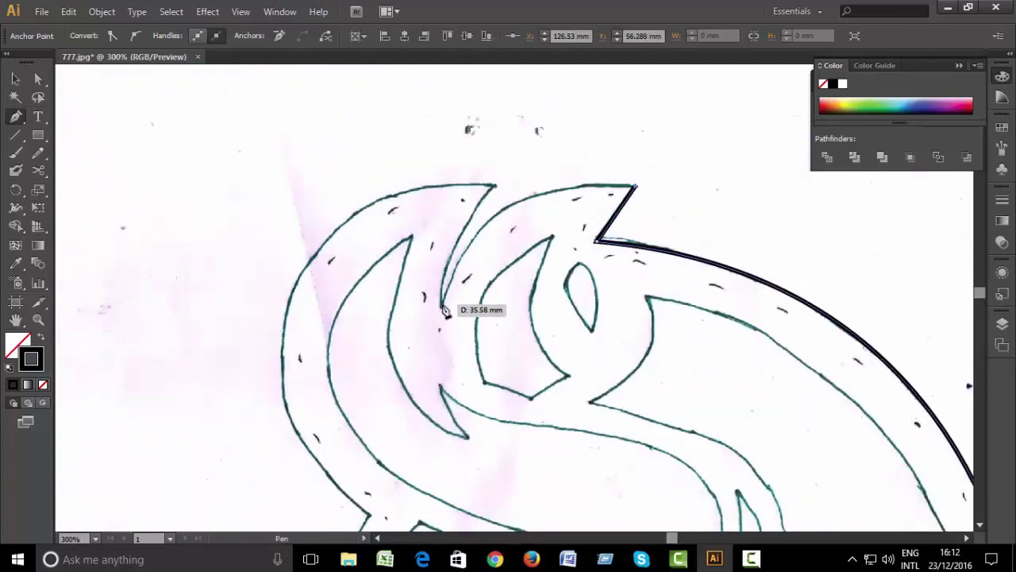
mouse_move(441, 305)
mouse_down()
mouse_move(409, 451)
mouse_move(445, 336)
mouse_up()
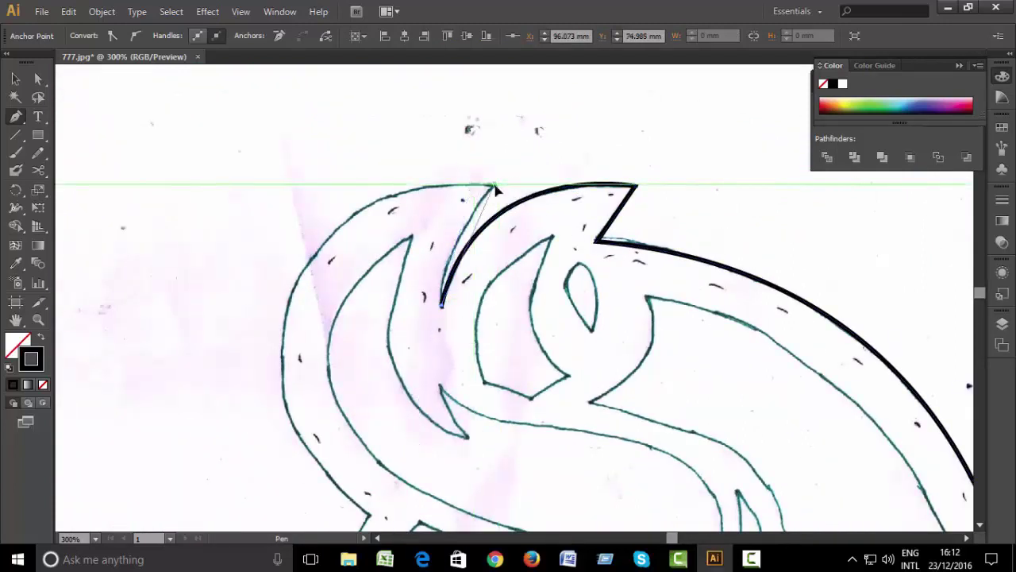
mouse_move(494, 187)
mouse_down()
mouse_move(567, 98)
mouse_move(540, 165)
mouse_up()
drag(394, 397, 492, 302)
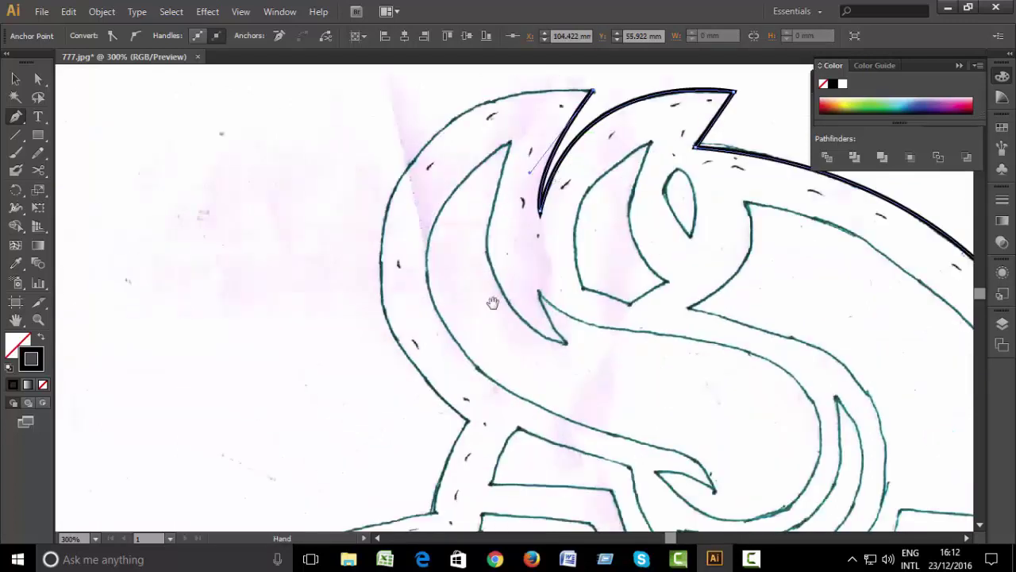
mouse_move(381, 259)
mouse_down()
mouse_move(381, 439)
mouse_move(380, 357)
mouse_up()
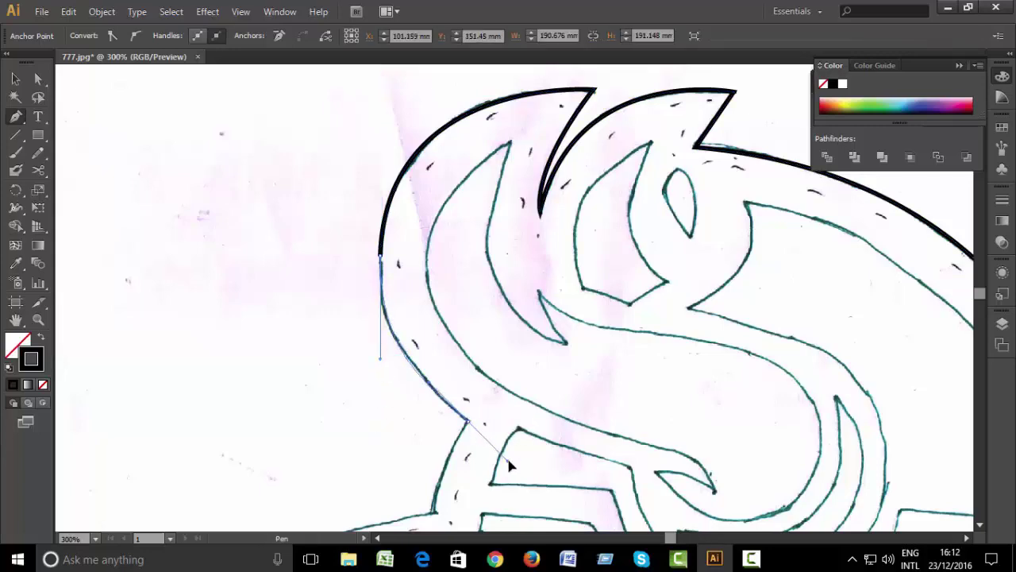
Curve the outline down the wing's lower part toward the wing tip.
drag(506, 457, 468, 435)
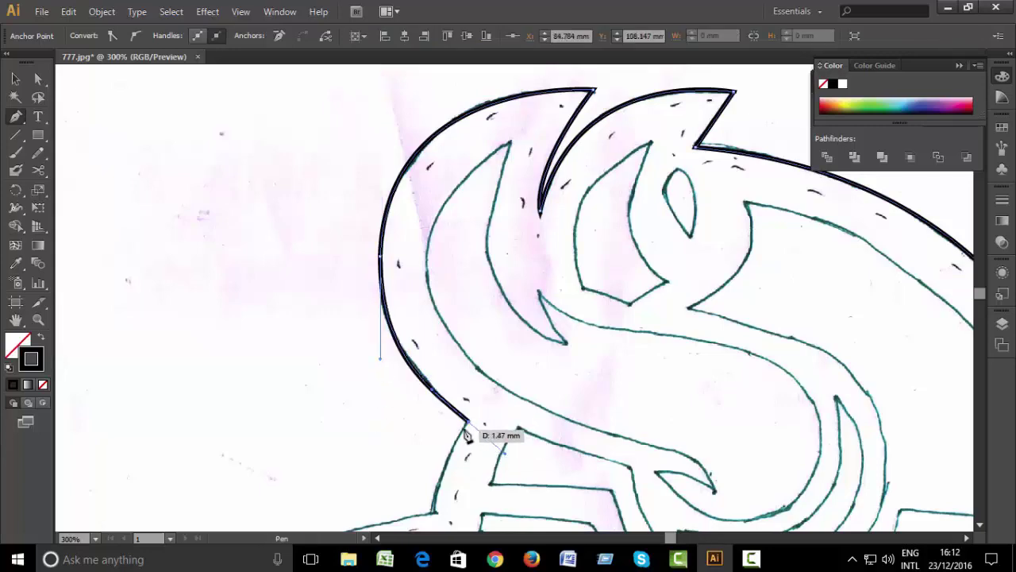
drag(490, 384, 550, 129)
drag(496, 262, 495, 265)
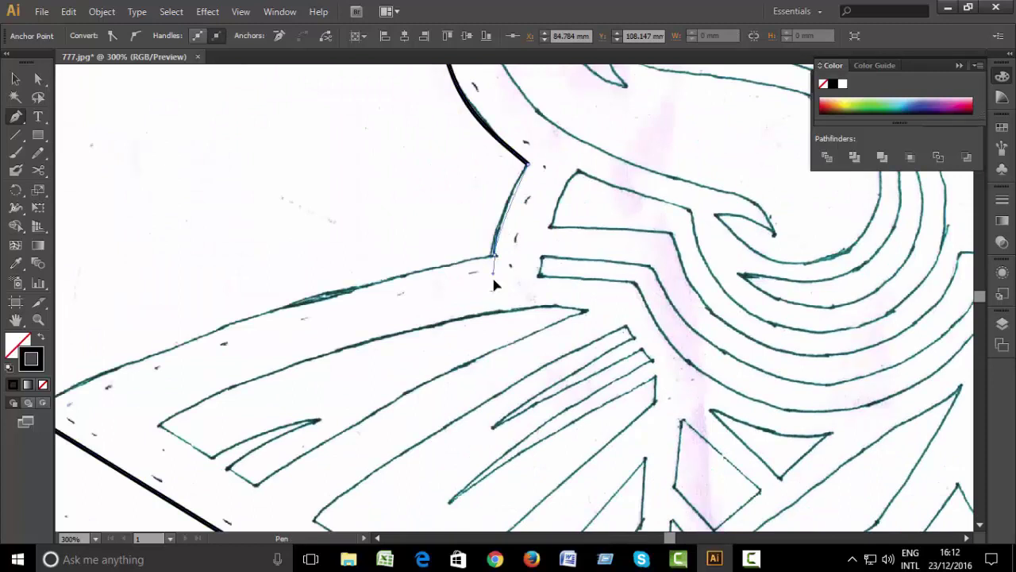
click(494, 256)
mouse_move(47, 451)
mouse_down()
mouse_move(213, 419)
mouse_move(413, 269)
mouse_up()
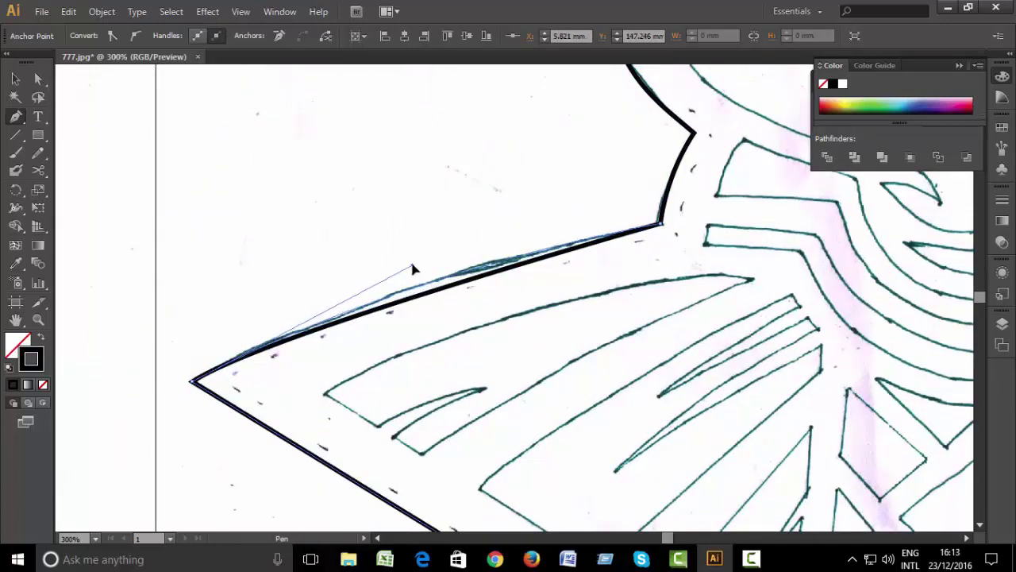
scroll(413, 268, down, 3)
scroll(418, 202, right, 3)
Lock the finished wing outline with Object > Lock > Selection.
key(v)
click(273, 127)
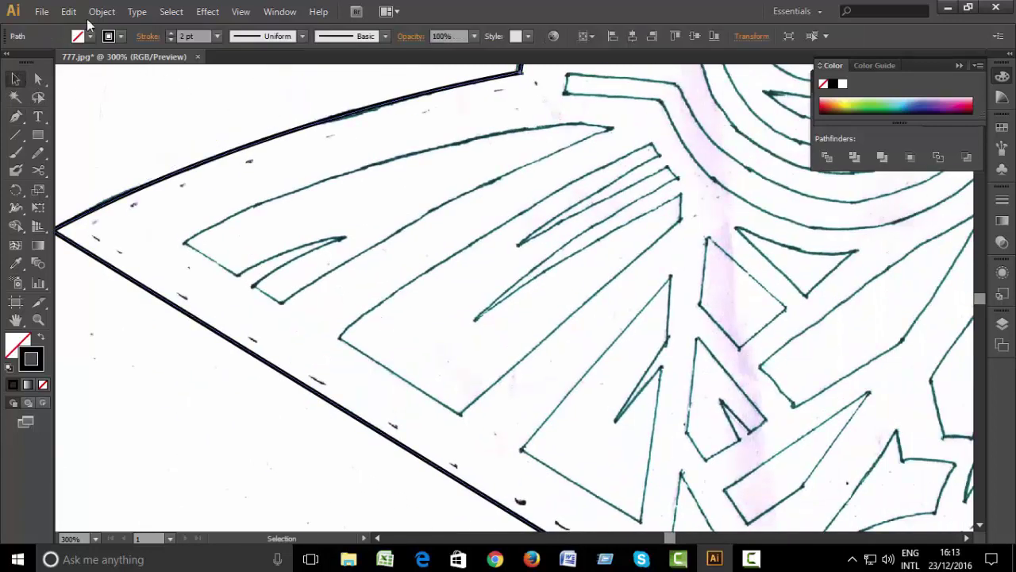
click(101, 11)
click(331, 100)
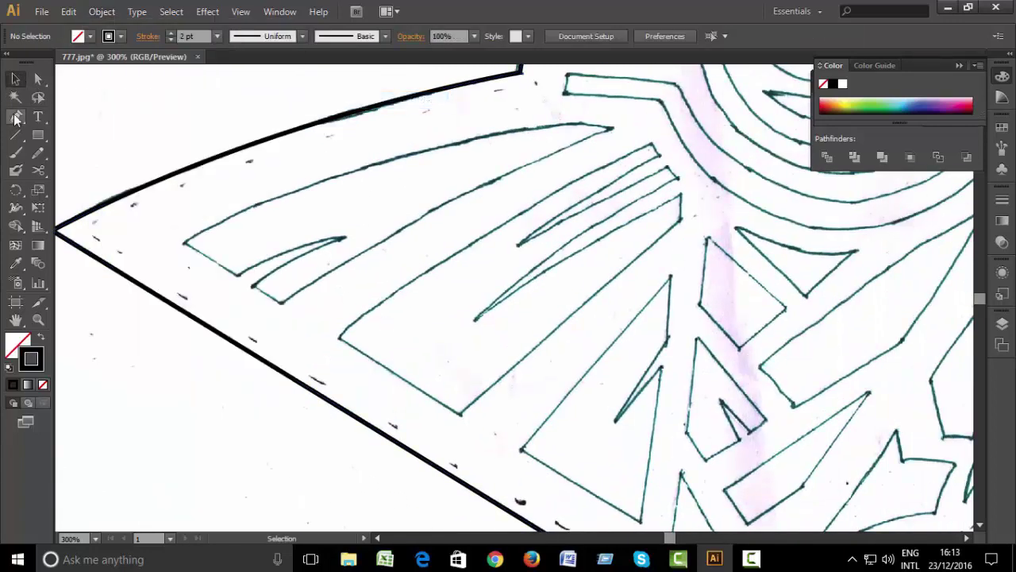
Start tracing the first inner feather, curving its edge down to the base.
click(184, 245)
click(242, 277)
key(ctrl+plus)
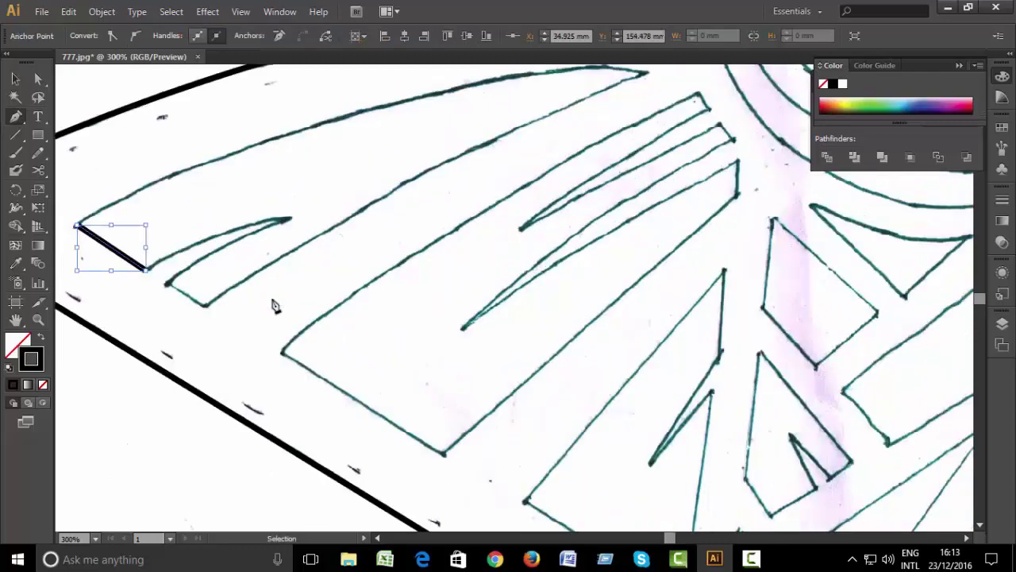
drag(284, 245, 351, 317)
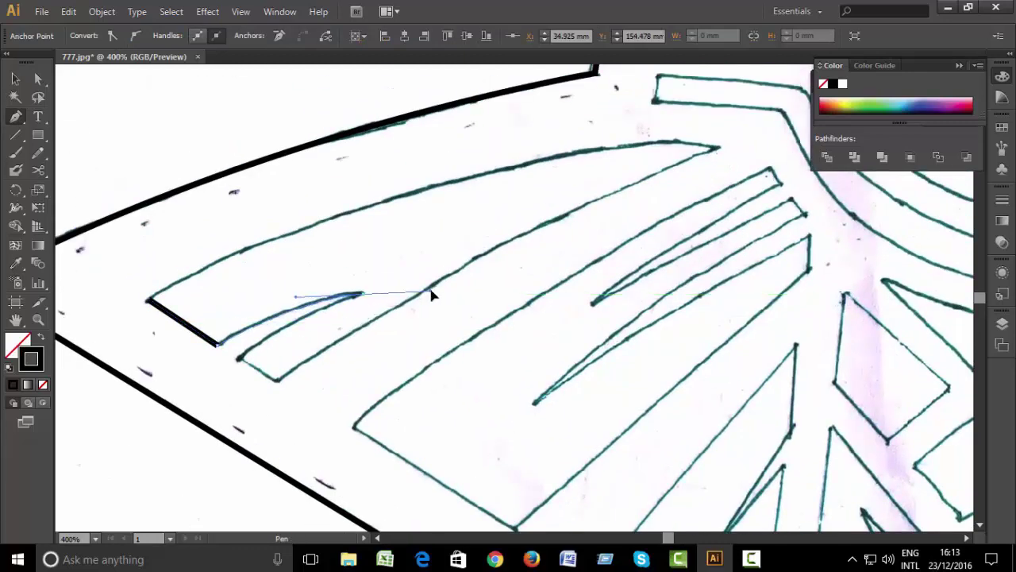
drag(431, 295, 431, 291)
drag(241, 362, 199, 404)
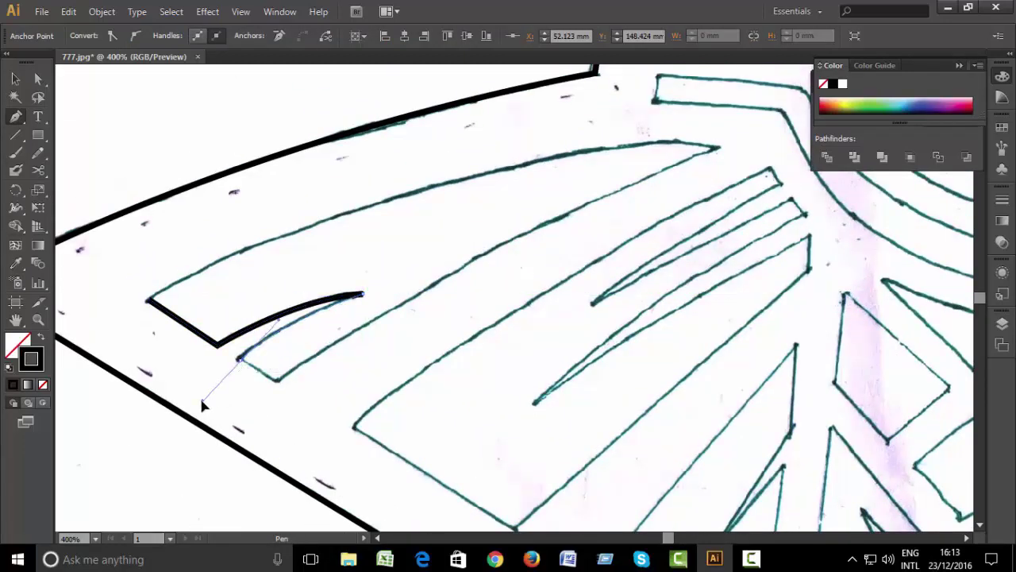
click(278, 380)
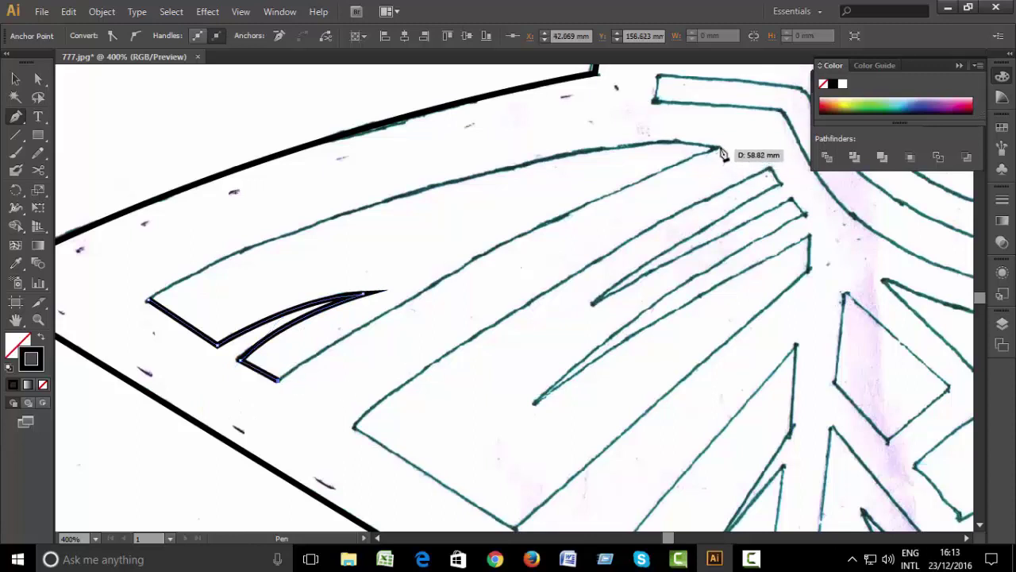
Draw the feather's long edge to its tip and close it with a curved edge.
drag(718, 147, 782, 123)
drag(591, 198, 503, 227)
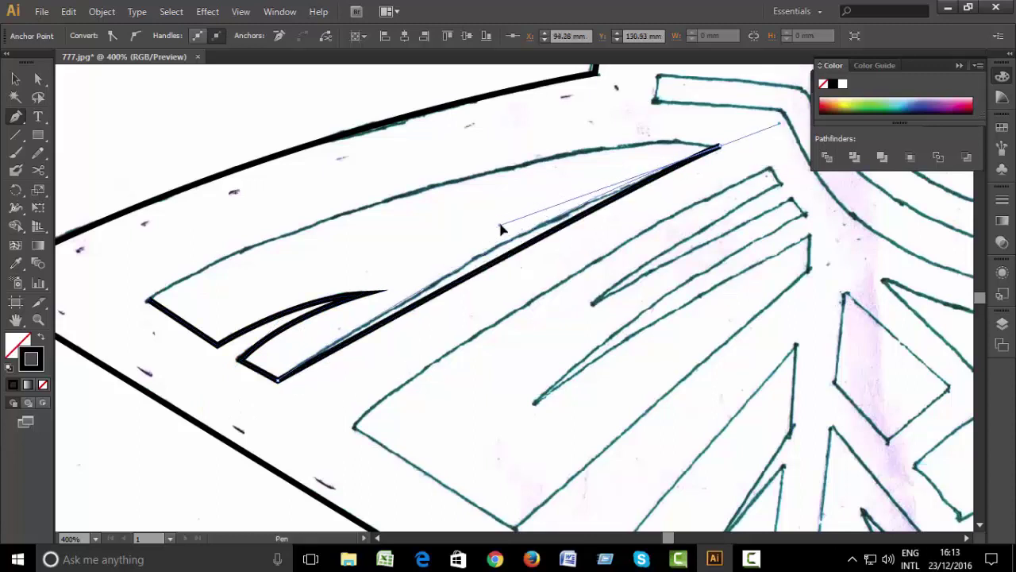
click(720, 148)
mouse_move(148, 302)
mouse_down()
mouse_move(201, 258)
mouse_move(508, 120)
mouse_up()
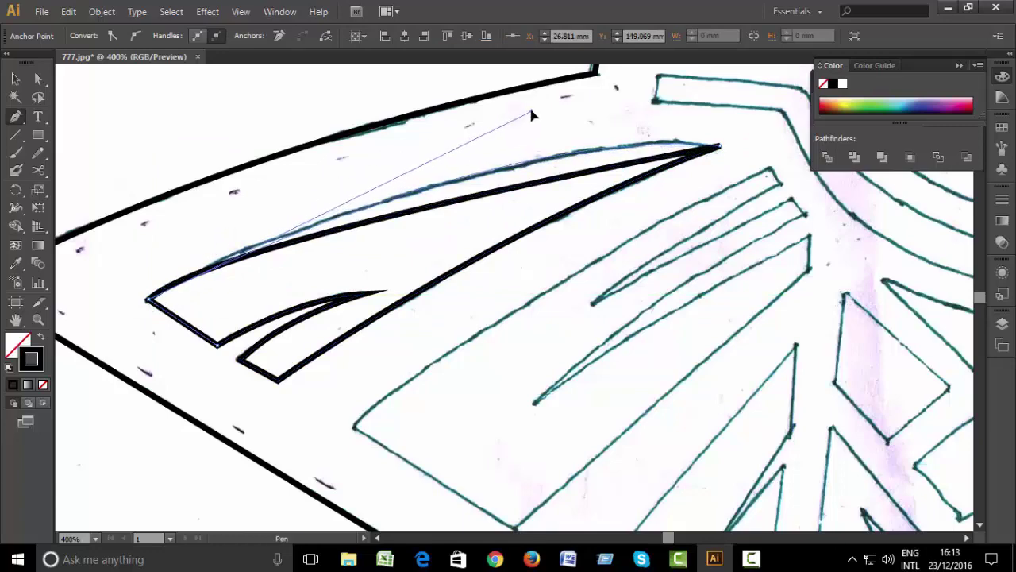
drag(508, 121, 473, 117)
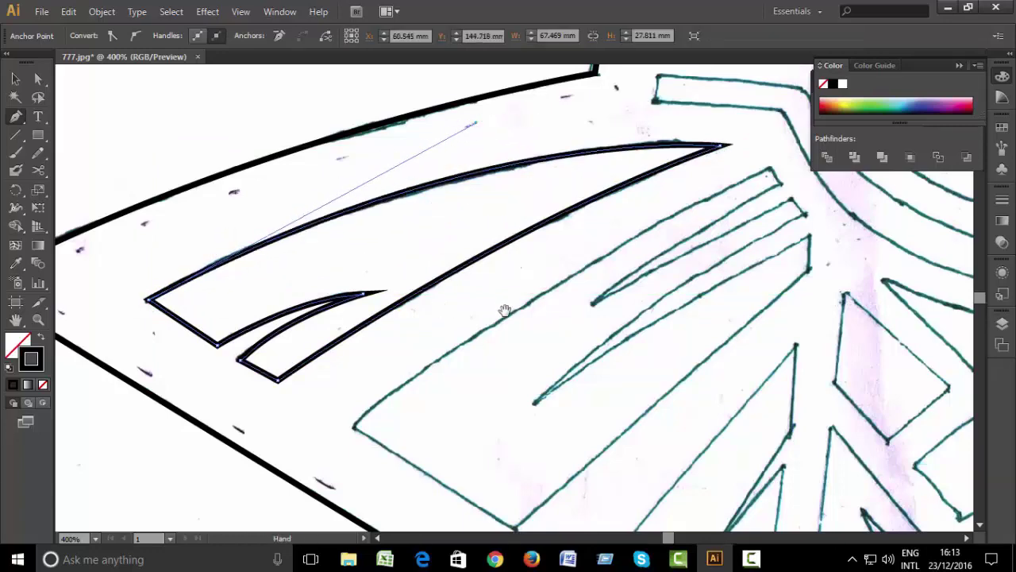
drag(362, 439, 268, 311)
ctrl+click(466, 428)
Trace the second long feather strip as a closed outline.
click(421, 401)
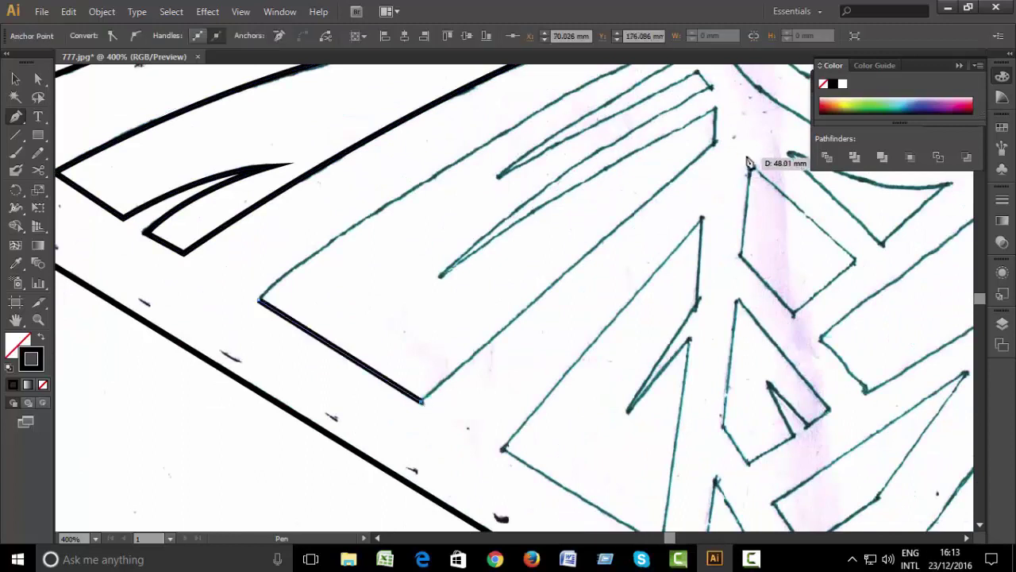
click(717, 143)
click(717, 107)
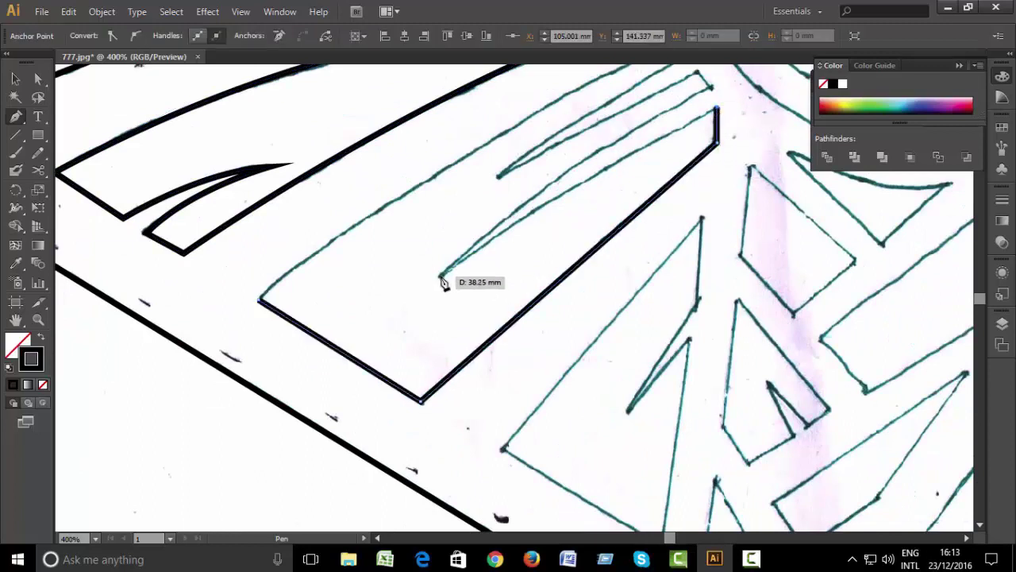
mouse_move(441, 276)
mouse_down()
mouse_move(414, 297)
mouse_move(439, 288)
mouse_move(428, 359)
mouse_up()
mouse_move(650, 174)
mouse_down()
mouse_move(653, 182)
mouse_move(637, 164)
mouse_up()
mouse_move(435, 263)
mouse_down()
mouse_move(402, 280)
mouse_move(627, 150)
mouse_up()
click(627, 147)
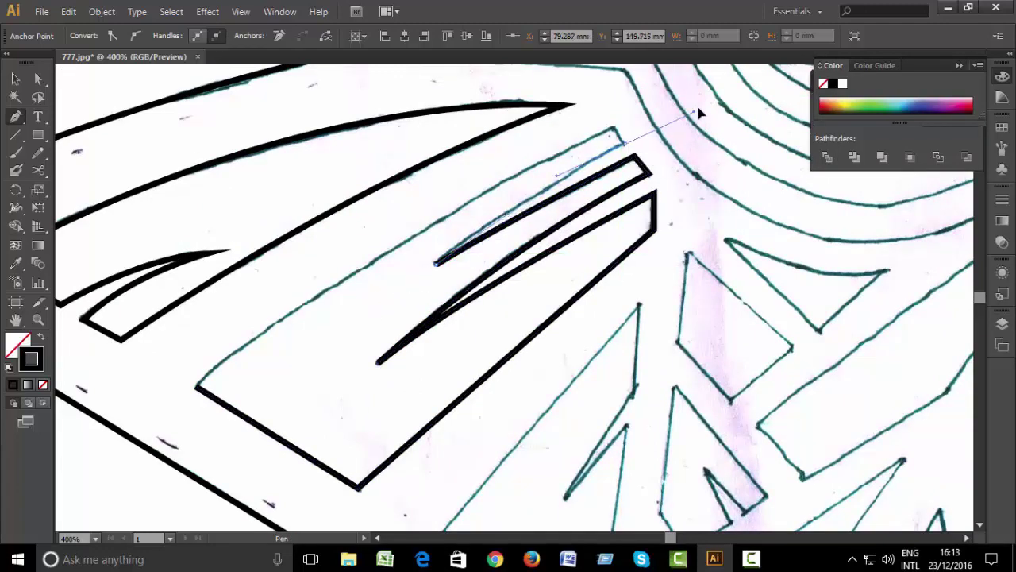
click(630, 148)
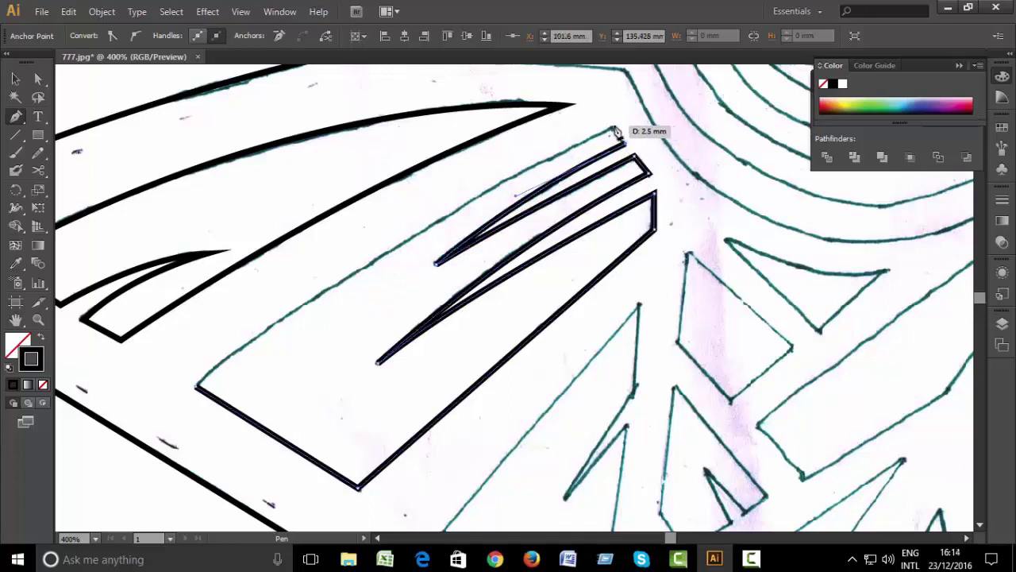
Begin the third feather strip, then trace and close the notched zigzag triangle.
click(616, 128)
click(197, 388)
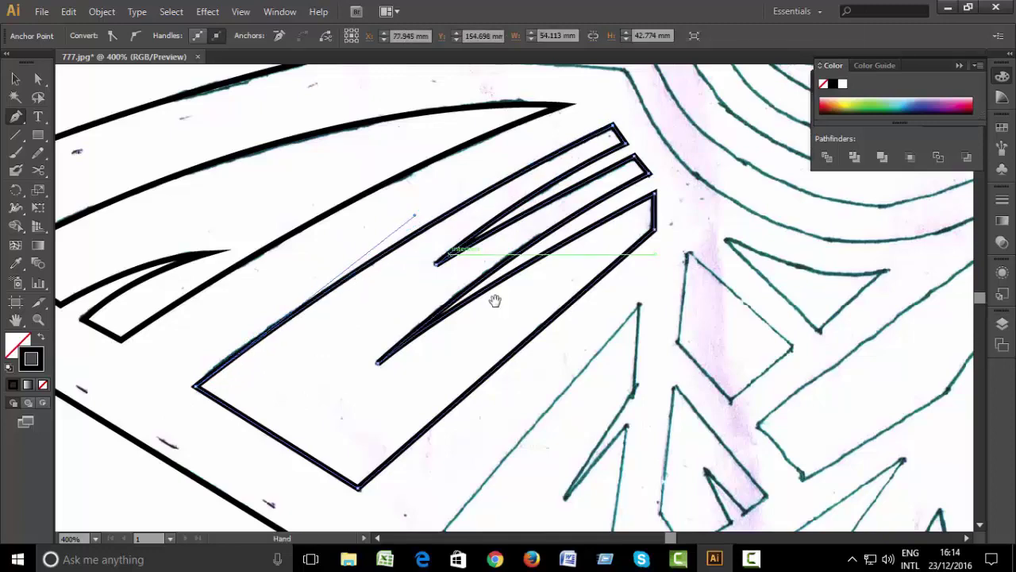
drag(494, 299, 367, 202)
click(473, 149)
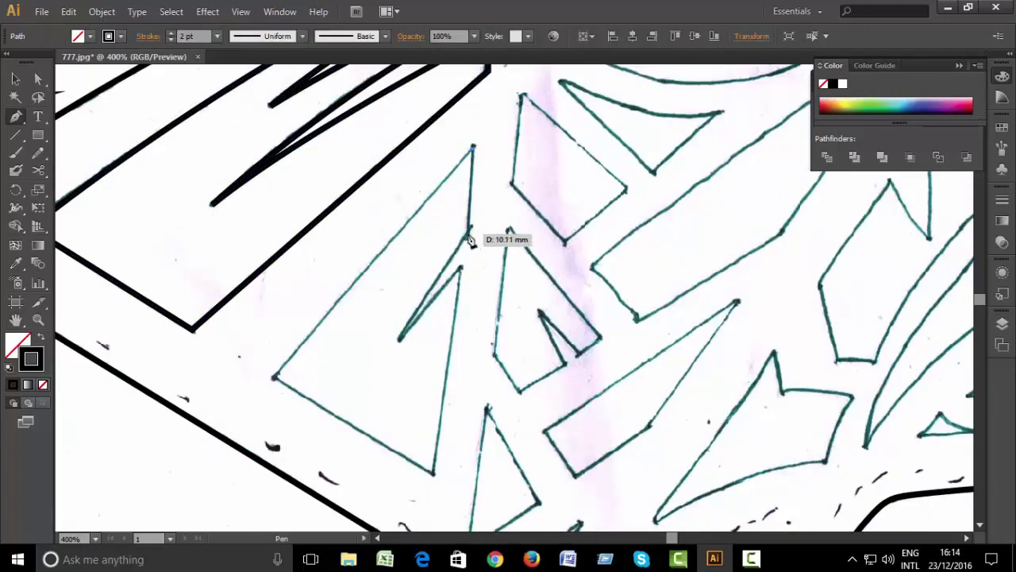
click(469, 234)
click(399, 341)
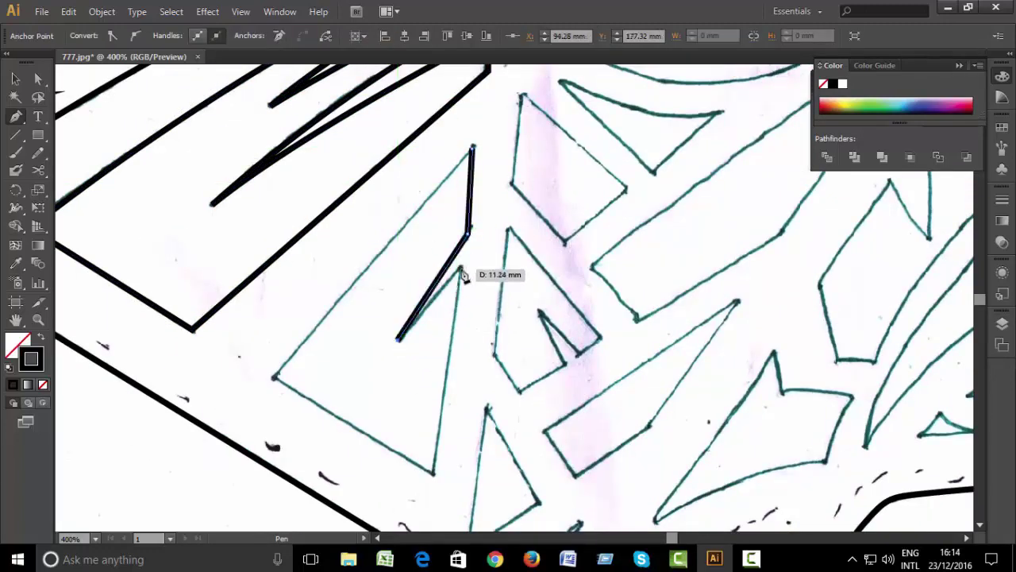
click(461, 270)
click(435, 475)
click(274, 376)
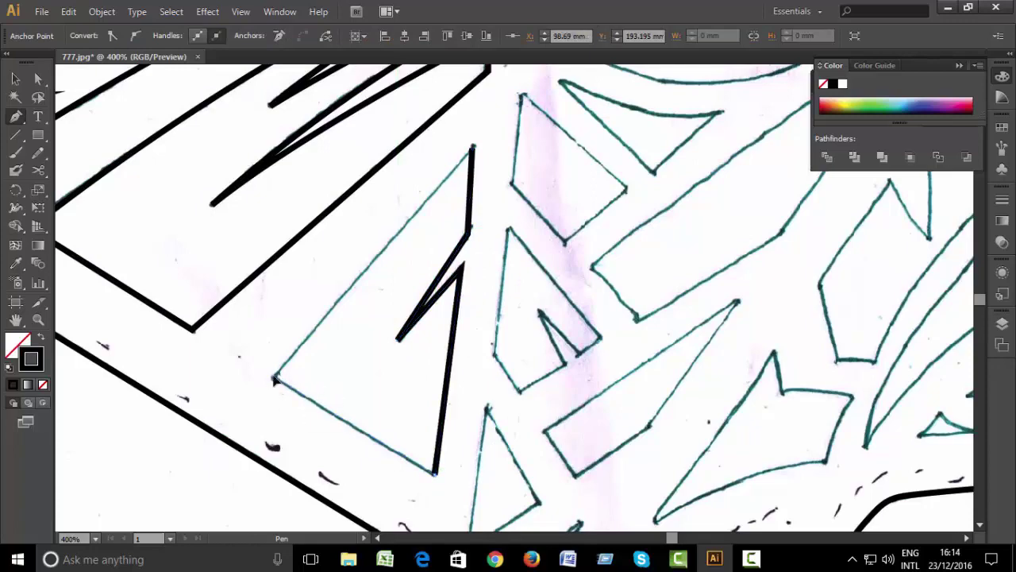
click(473, 151)
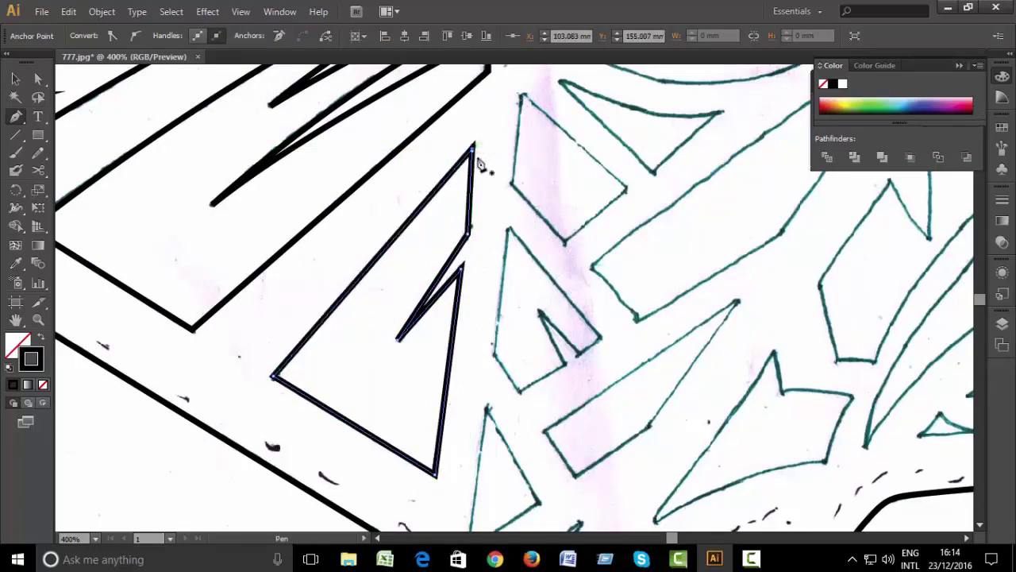
Select all the traced wing shapes and lock them.
click(14, 79)
key(ctrl+minus)
key(ctrl+minus)
key(ctrl+minus)
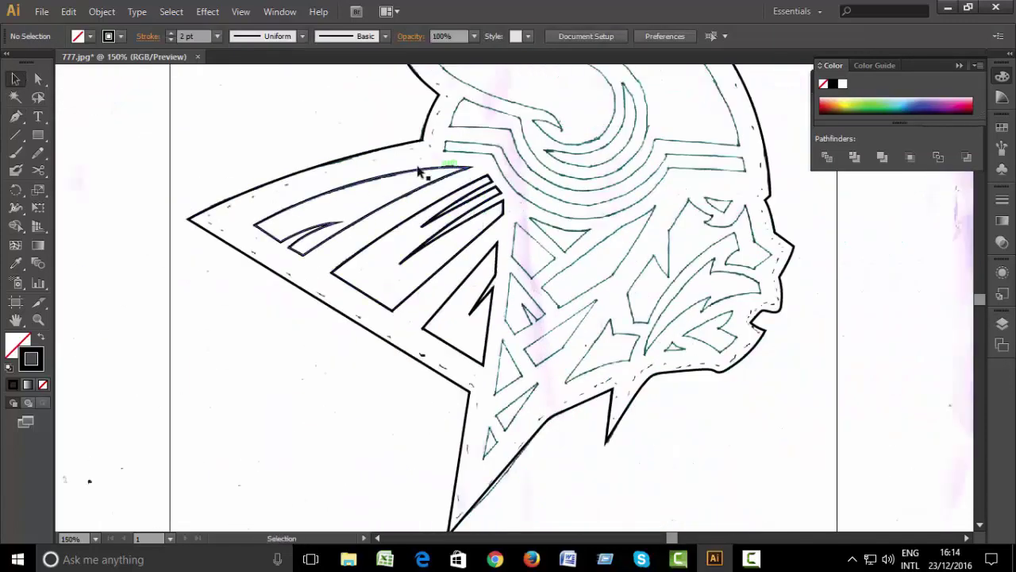
drag(416, 164, 556, 370)
click(101, 11)
click(316, 101)
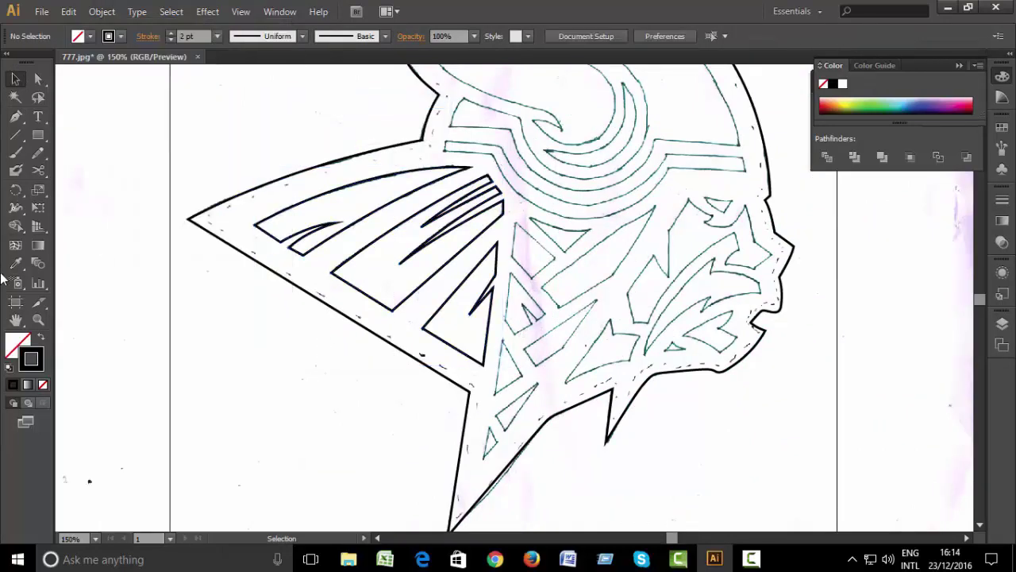
Trace the small triangle facet as a closed three-point outline.
scroll(599, 286, up, 1)
scroll(567, 314, up, 1)
scroll(536, 318, up, 1)
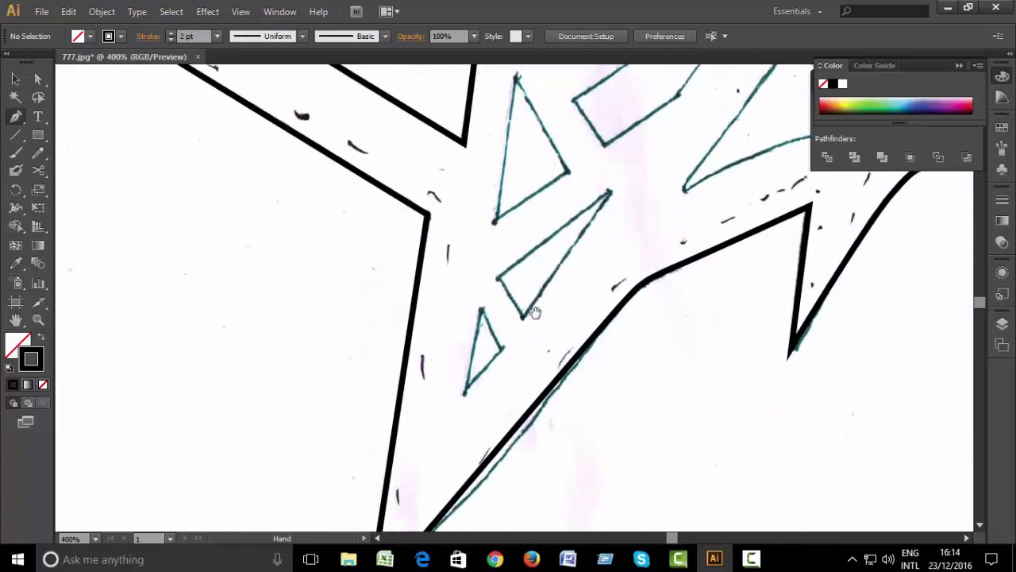
scroll(532, 314, up, 1)
click(442, 437)
click(466, 309)
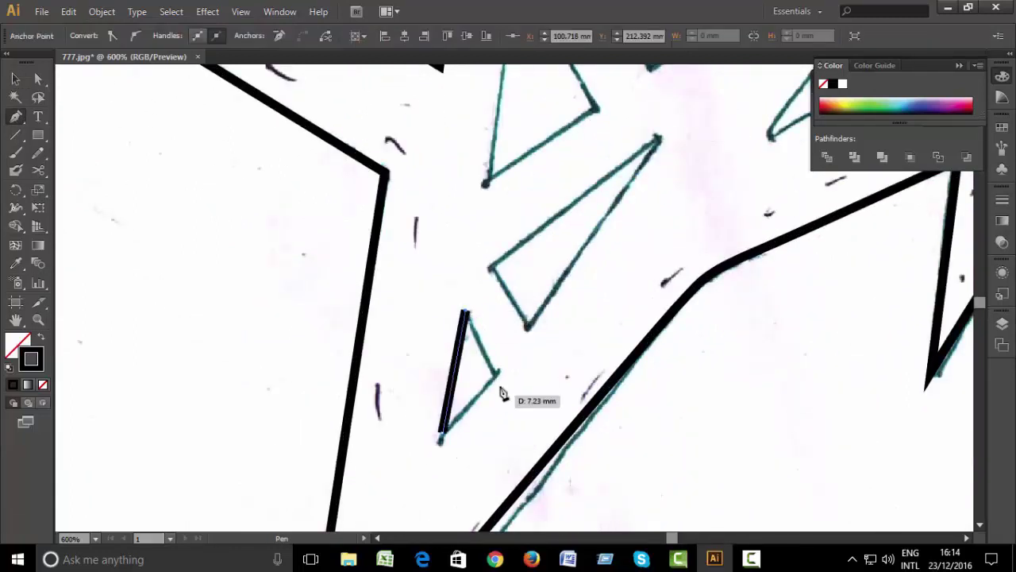
click(497, 372)
click(441, 437)
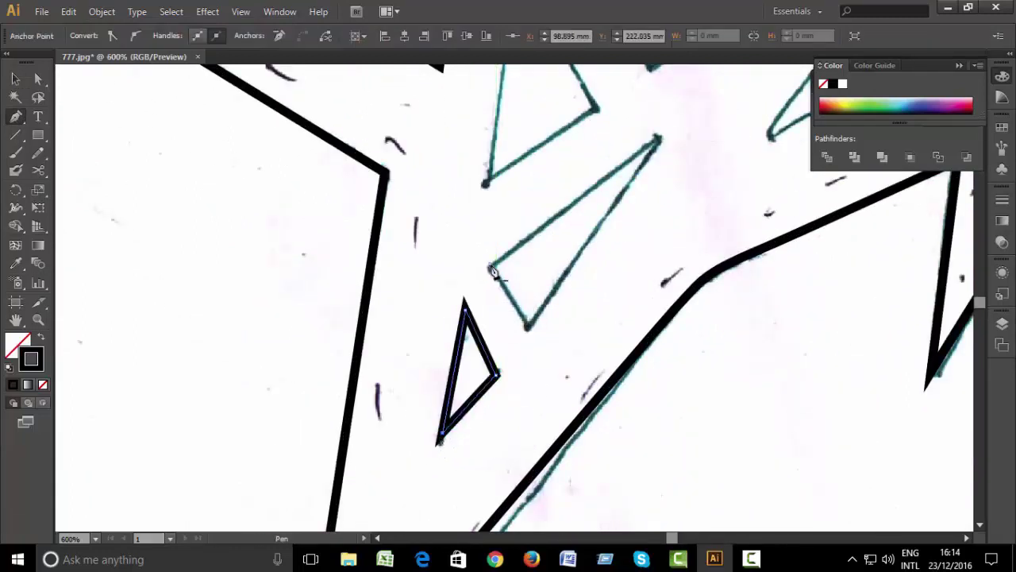
Trace two more closed triangle facets further up the sketch.
click(491, 269)
click(528, 327)
click(656, 141)
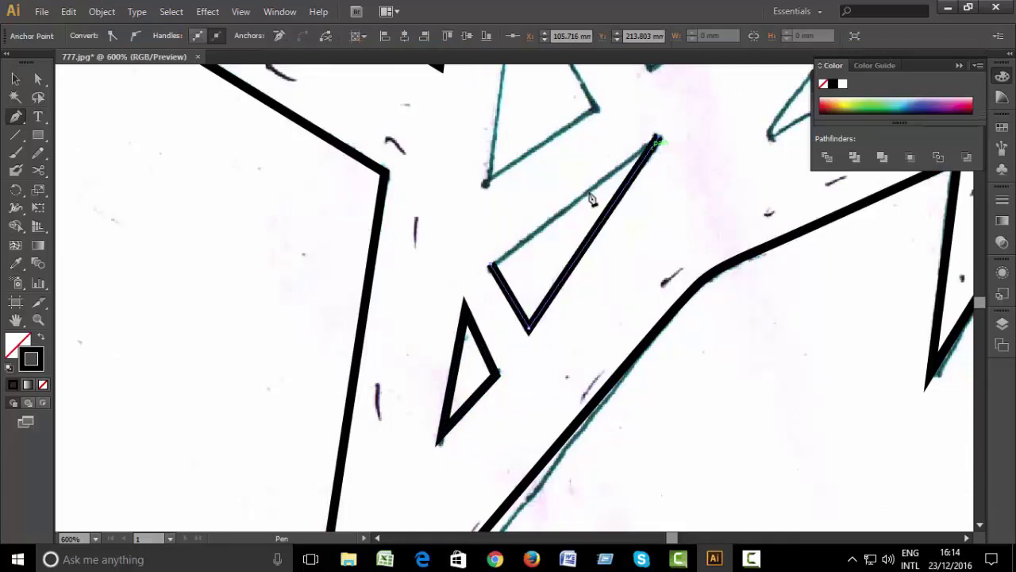
click(494, 272)
scroll(544, 390, up, 4)
scroll(545, 390, up, 1)
click(508, 399)
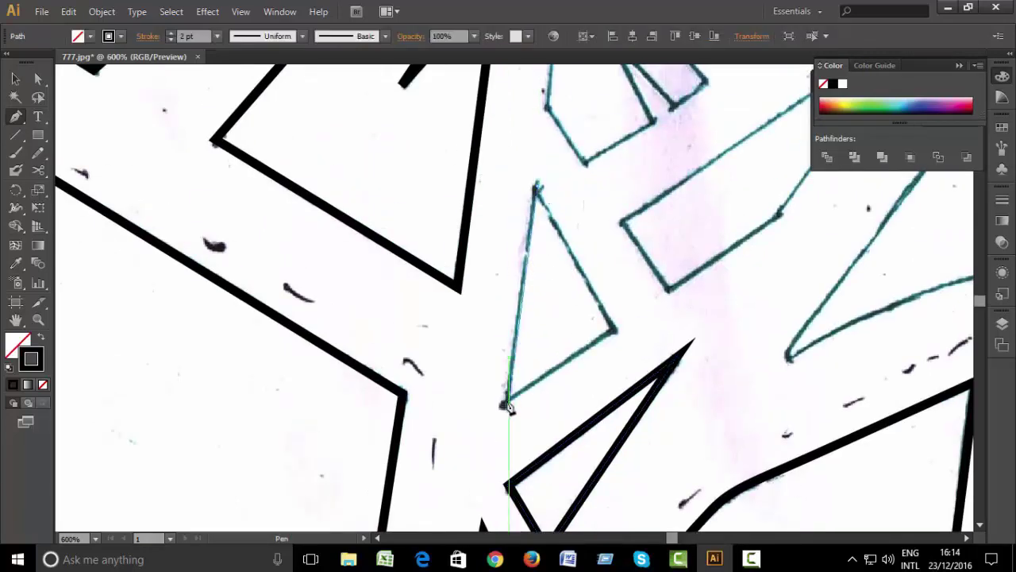
click(536, 186)
click(615, 330)
click(508, 399)
Trace the notched angular shape as a closed seven-point outline.
scroll(536, 377, up, 5)
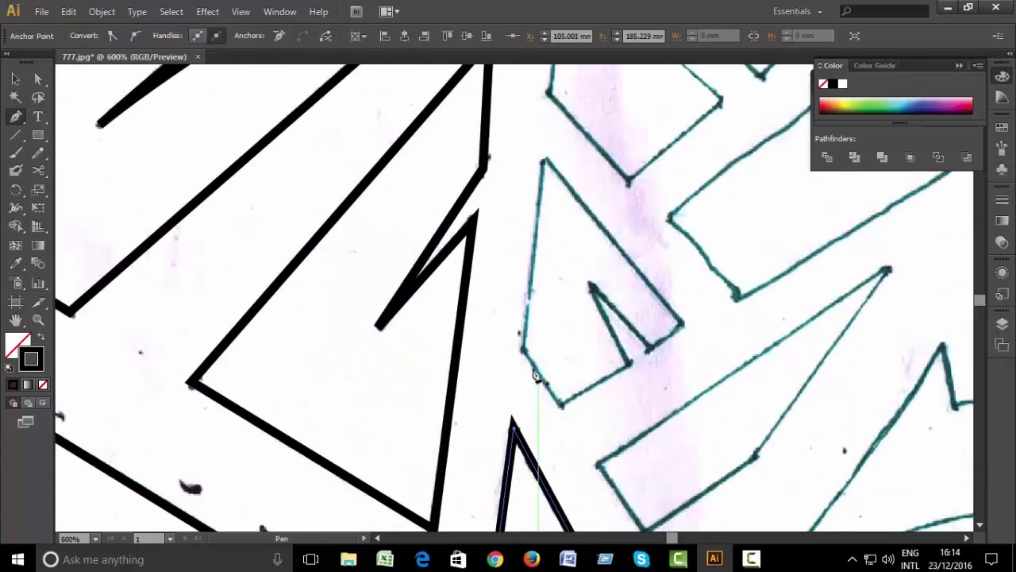
click(523, 350)
click(543, 158)
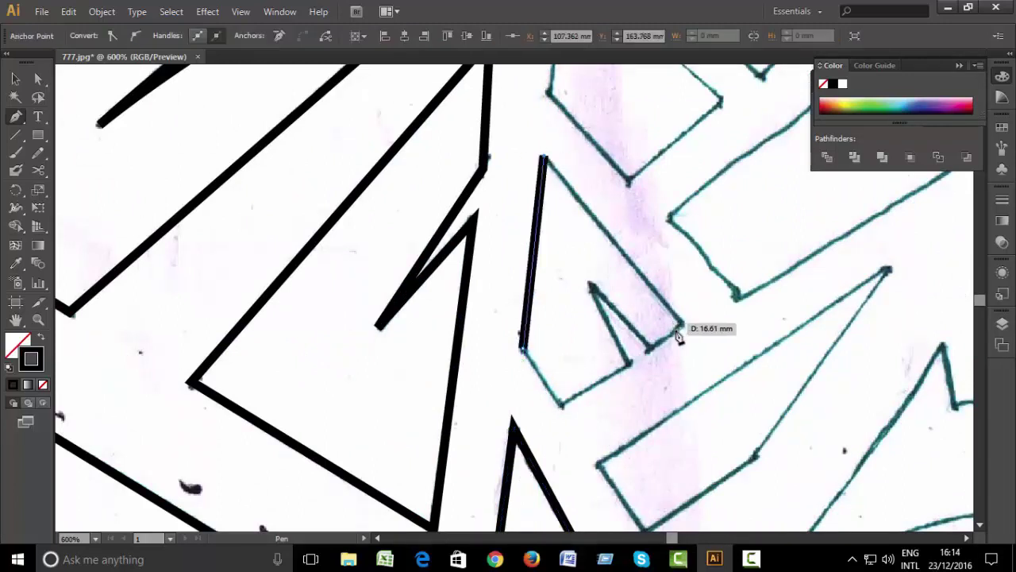
click(684, 324)
click(649, 349)
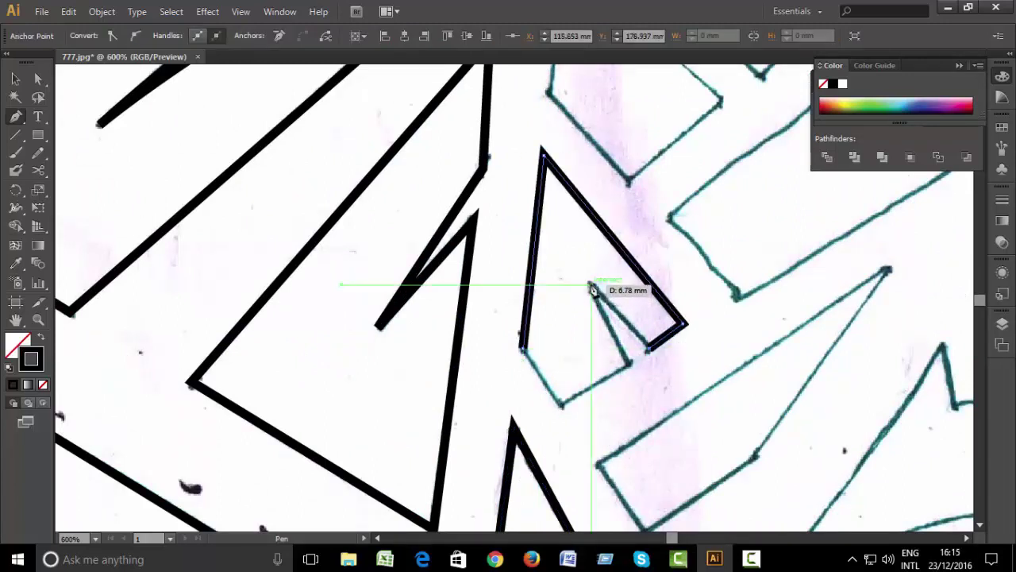
click(590, 285)
click(631, 366)
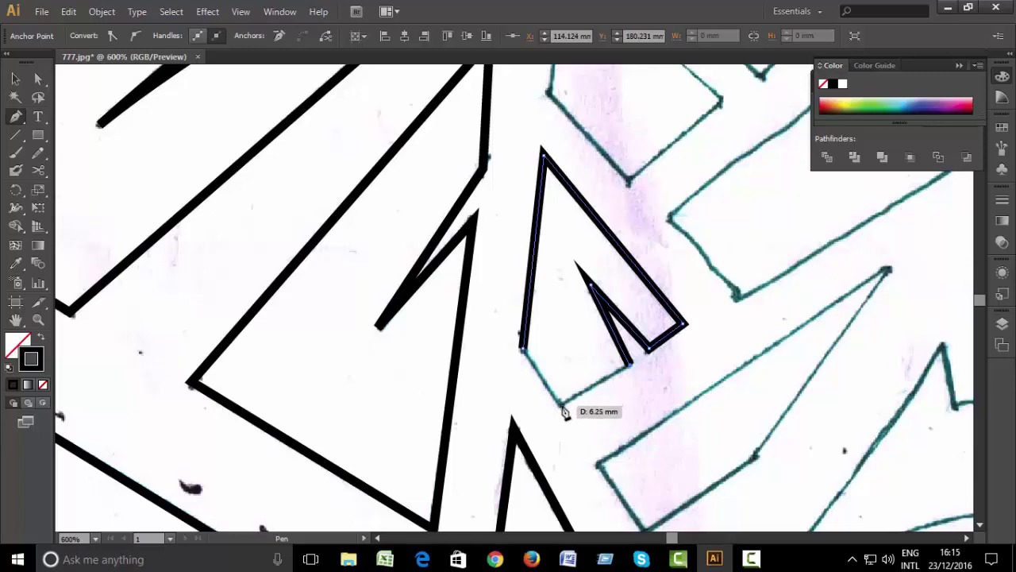
click(561, 403)
click(522, 350)
Trace the four-cornered diamond piece as a closed outline.
scroll(556, 301, up, 3)
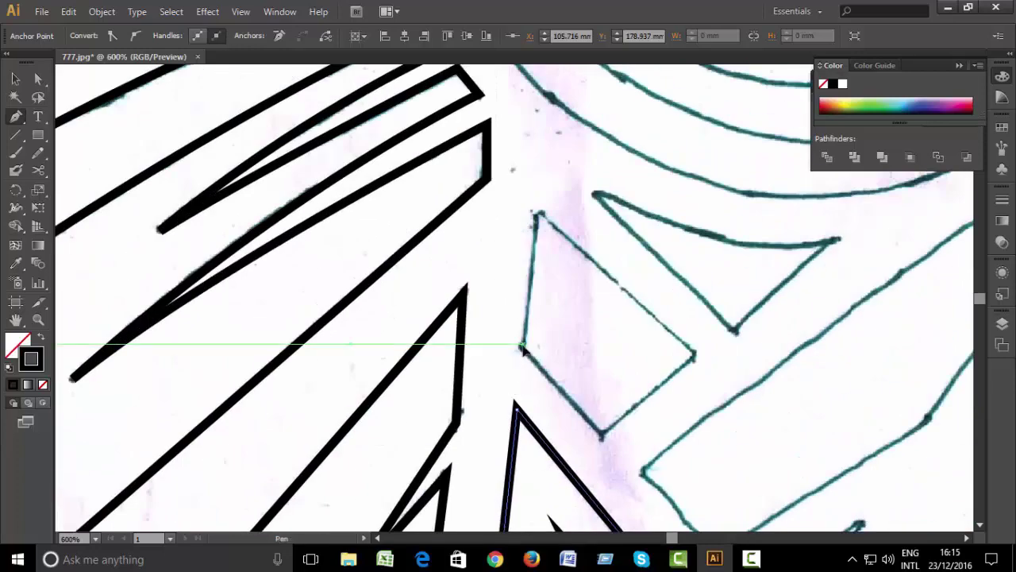
click(523, 348)
click(536, 210)
click(695, 355)
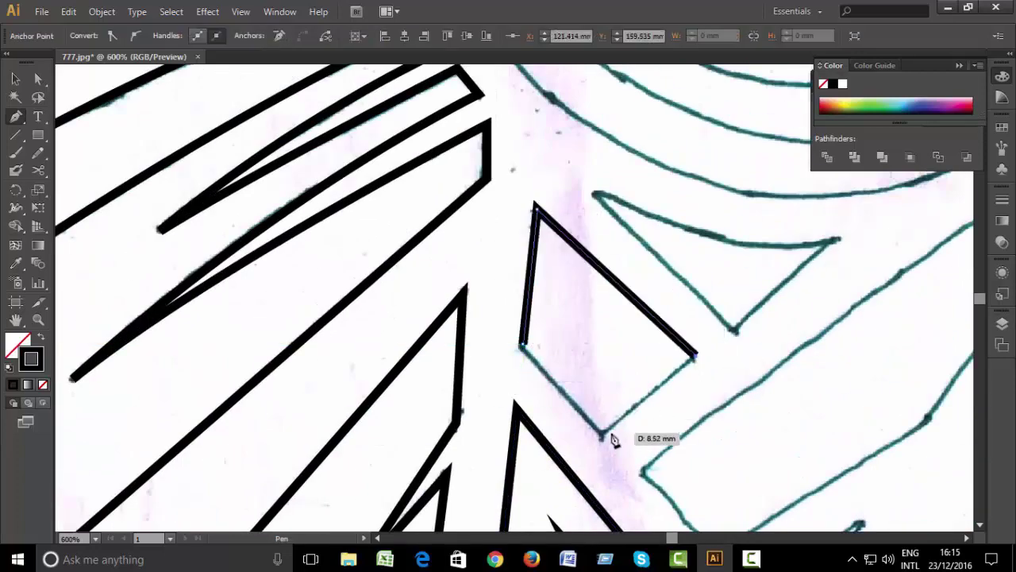
click(601, 436)
click(524, 346)
scroll(524, 347, right, 3)
scroll(524, 347, up, 1)
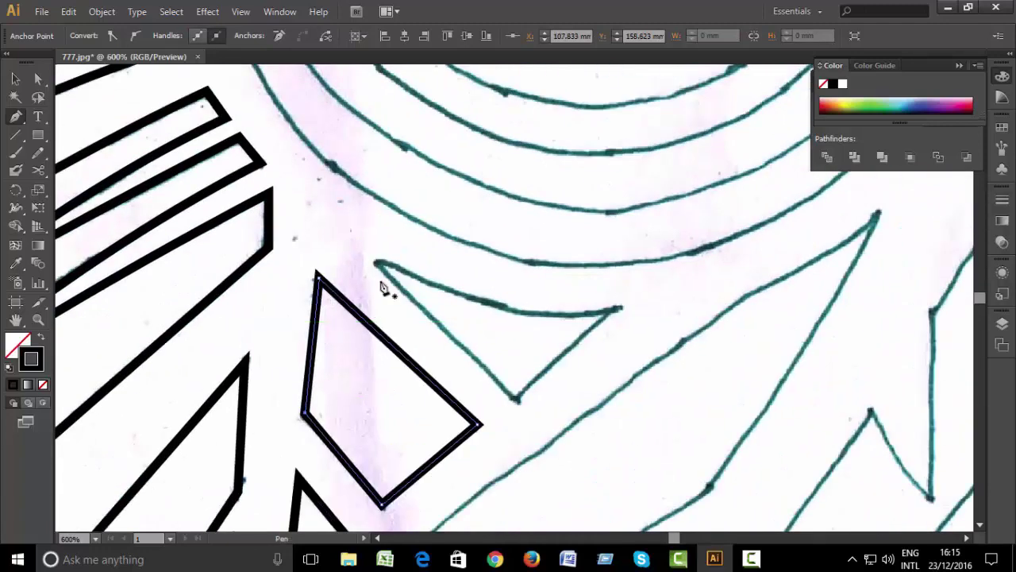
Trace the curved sliver piece as a closed black outline with one curved edge.
click(376, 262)
drag(621, 308, 744, 274)
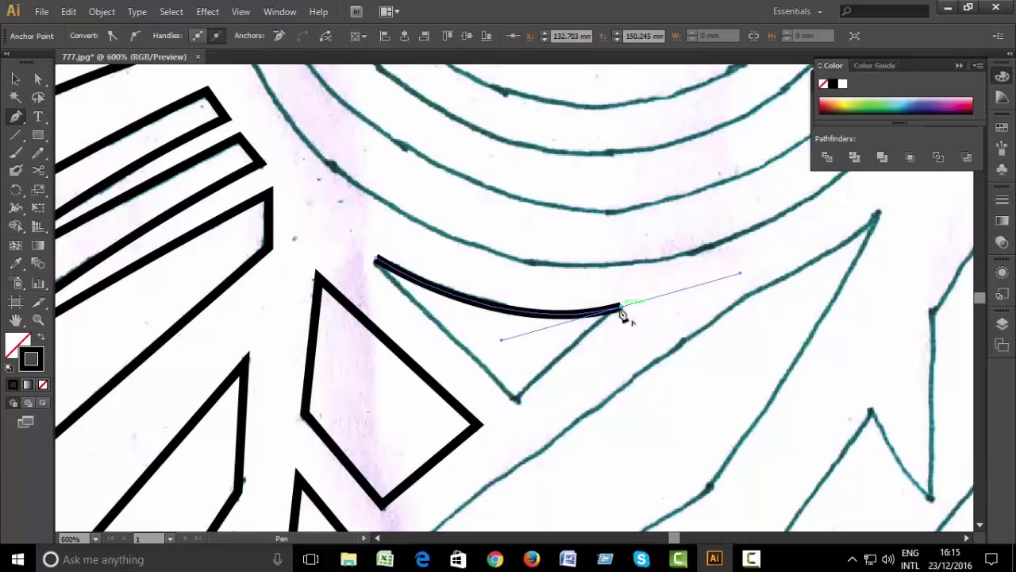
click(621, 308)
click(515, 399)
click(378, 264)
scroll(427, 213, down, 5)
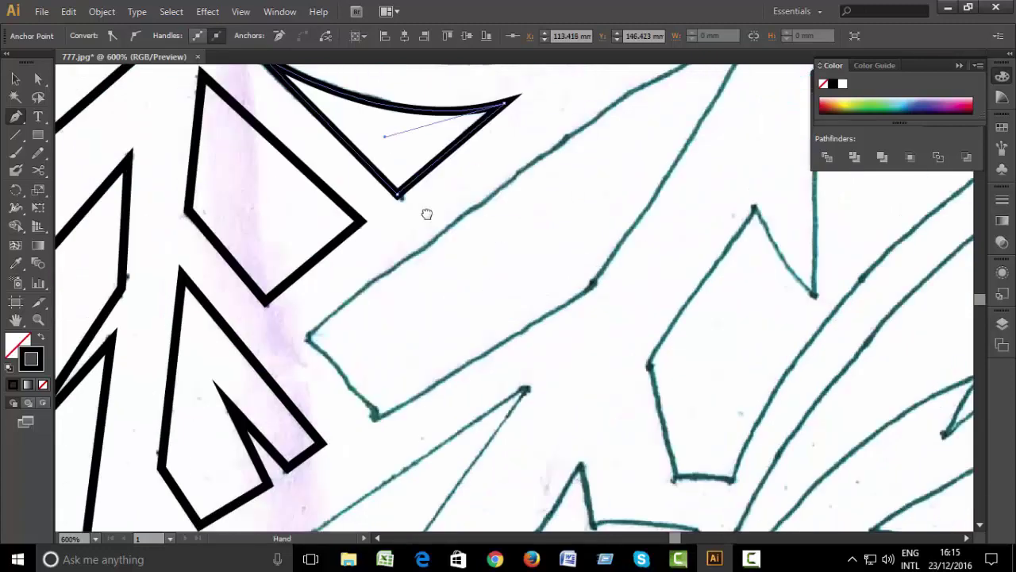
scroll(458, 288, down, 3)
Trace the four-sided quadrilateral piece as a closed outline.
click(229, 324)
click(275, 391)
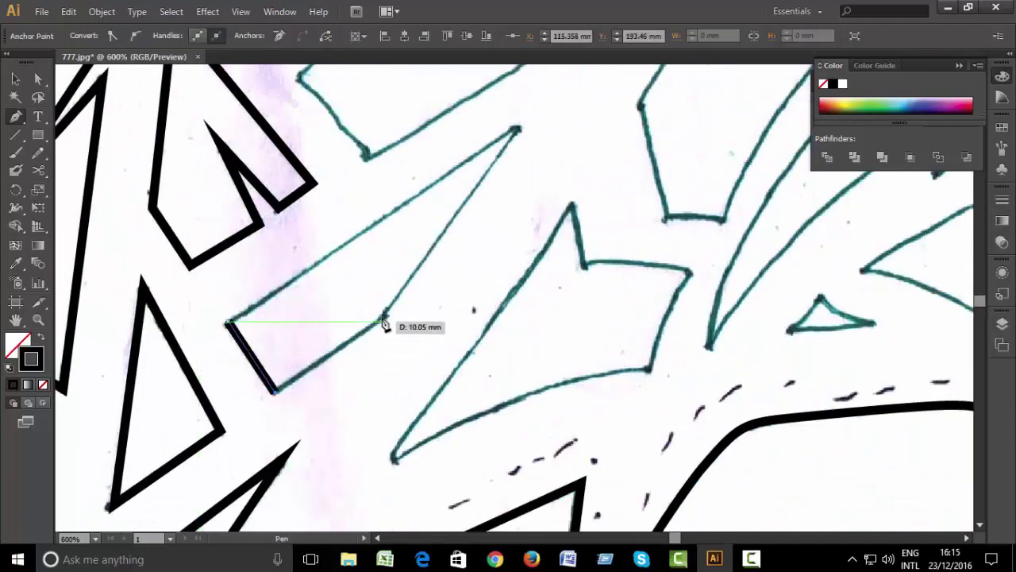
click(387, 317)
scroll(405, 373, up, 2)
scroll(416, 415, up, 1)
click(535, 241)
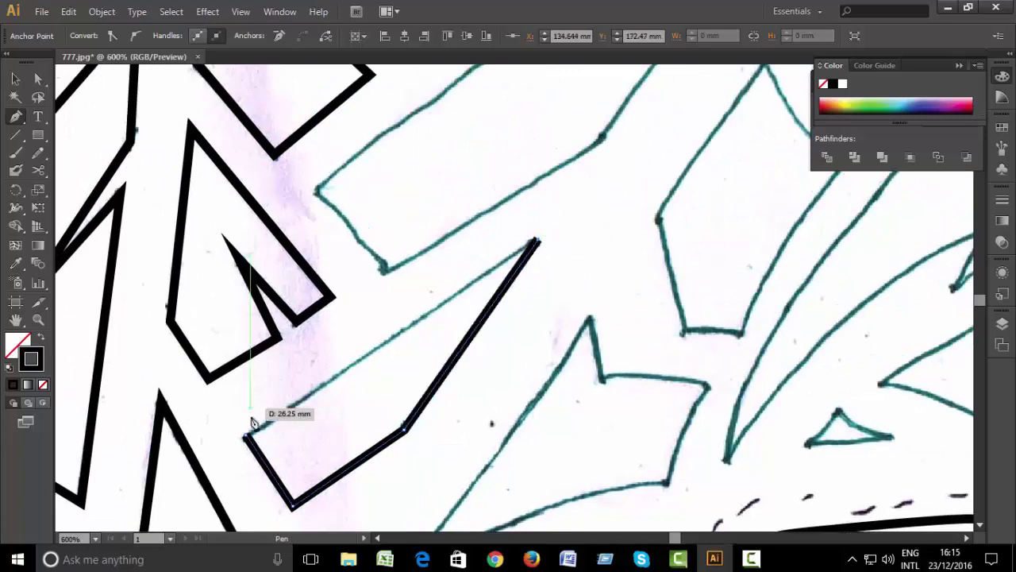
click(246, 420)
scroll(463, 267, down, 4)
scroll(464, 268, left, 1)
scroll(464, 267, up, 3)
scroll(435, 366, right, 3)
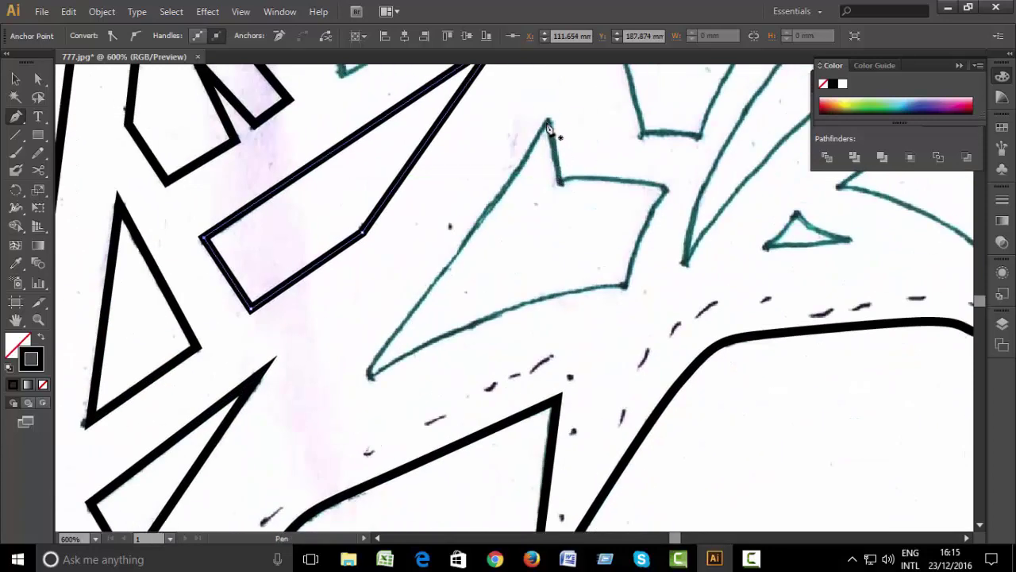
Trace the arrow-shaped piece, with curved top and bottom edges and a notch corner.
click(547, 122)
click(368, 373)
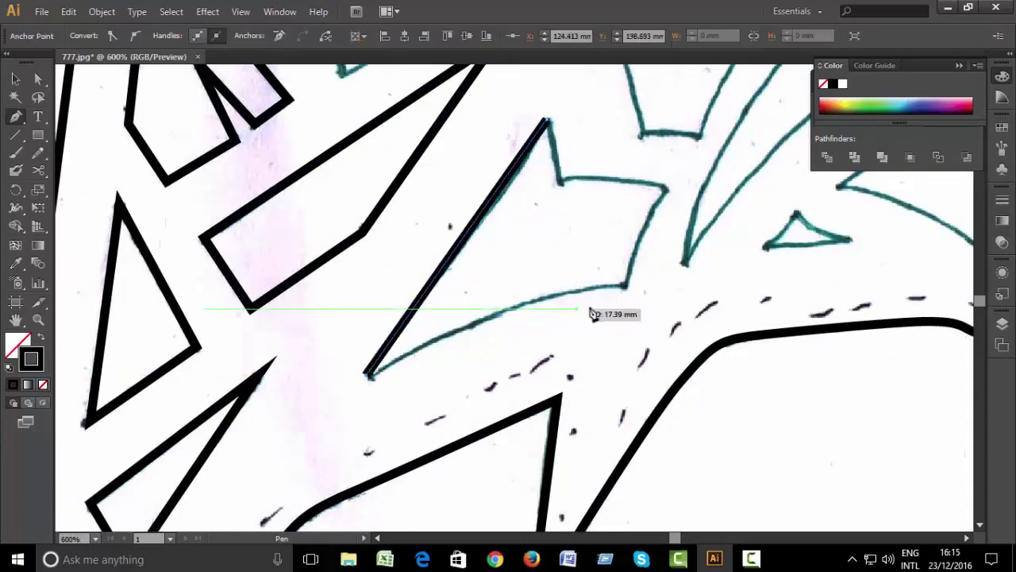
drag(625, 286, 737, 288)
click(625, 286)
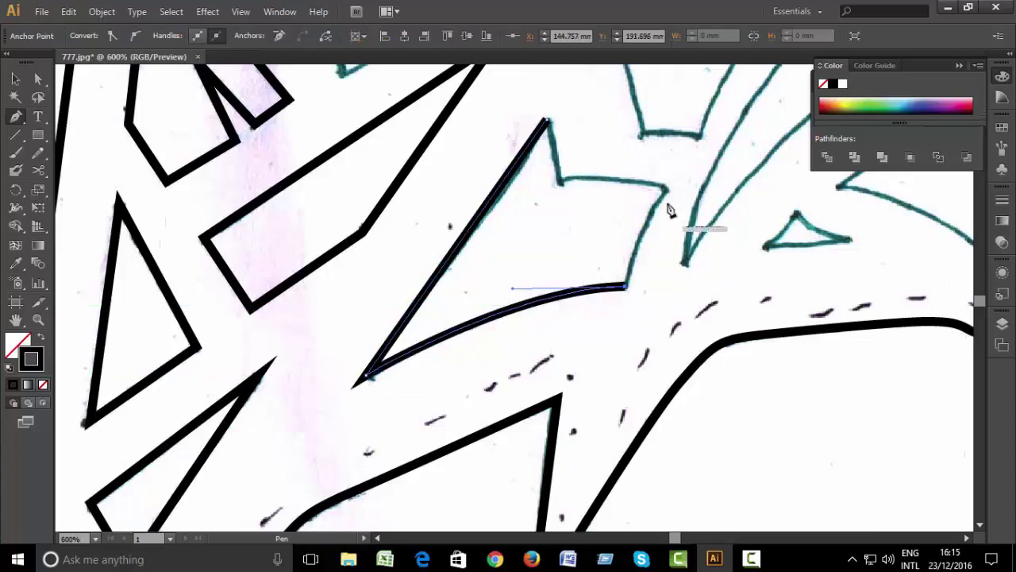
click(668, 189)
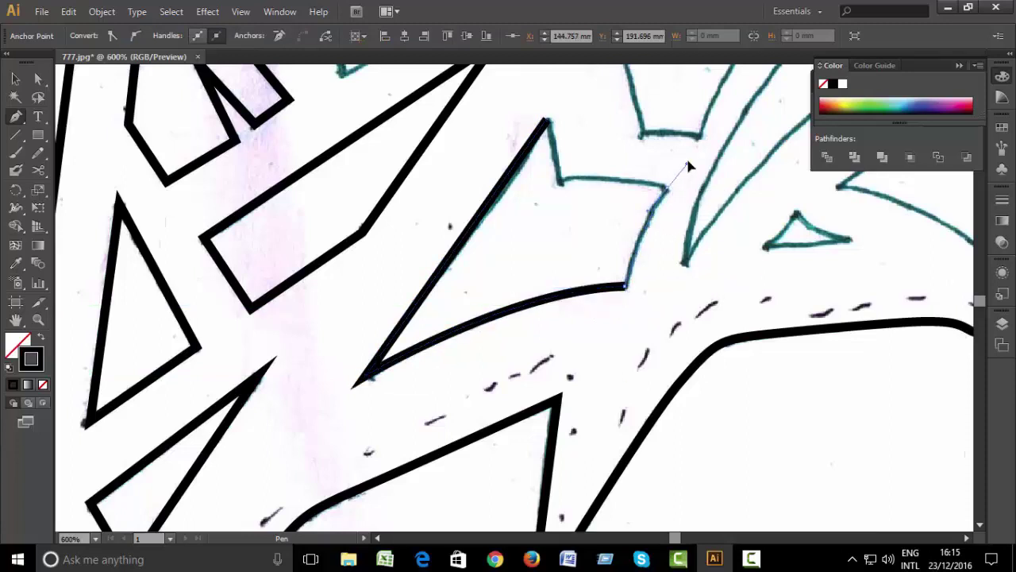
click(559, 182)
drag(517, 195, 518, 195)
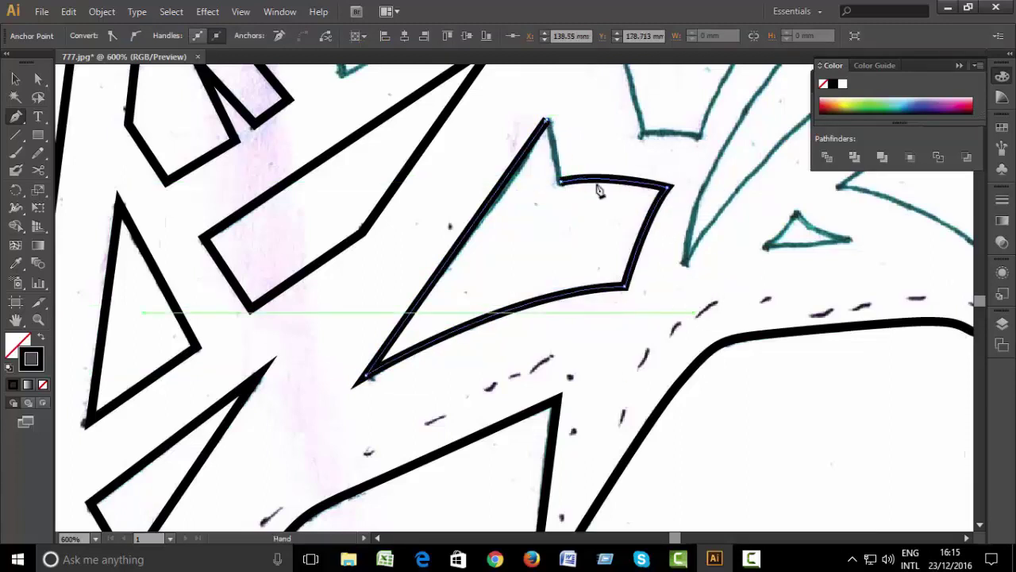
click(549, 121)
Trace the small triangle piece with curved edges.
drag(715, 215, 433, 259)
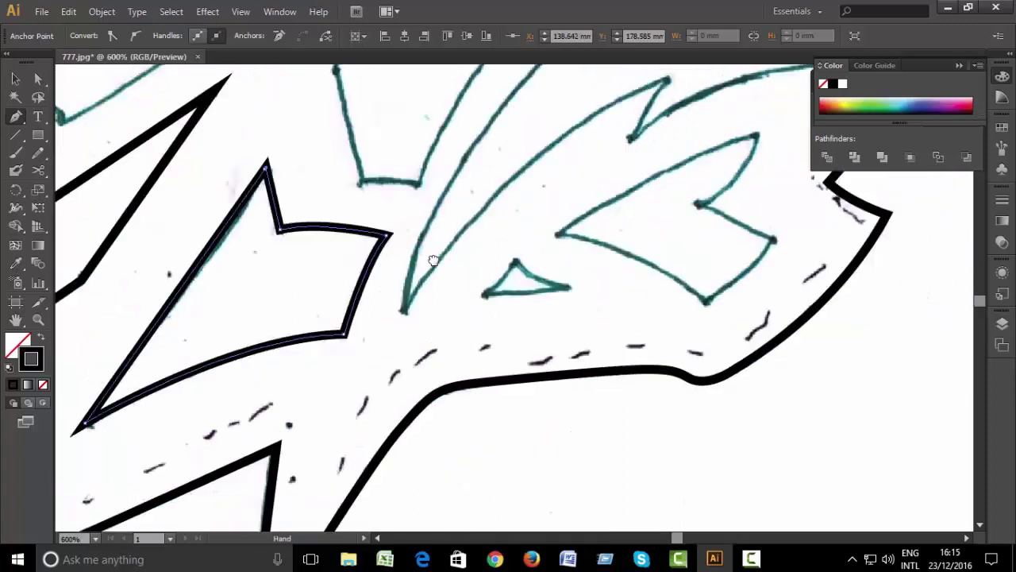
click(486, 294)
drag(610, 280, 610, 280)
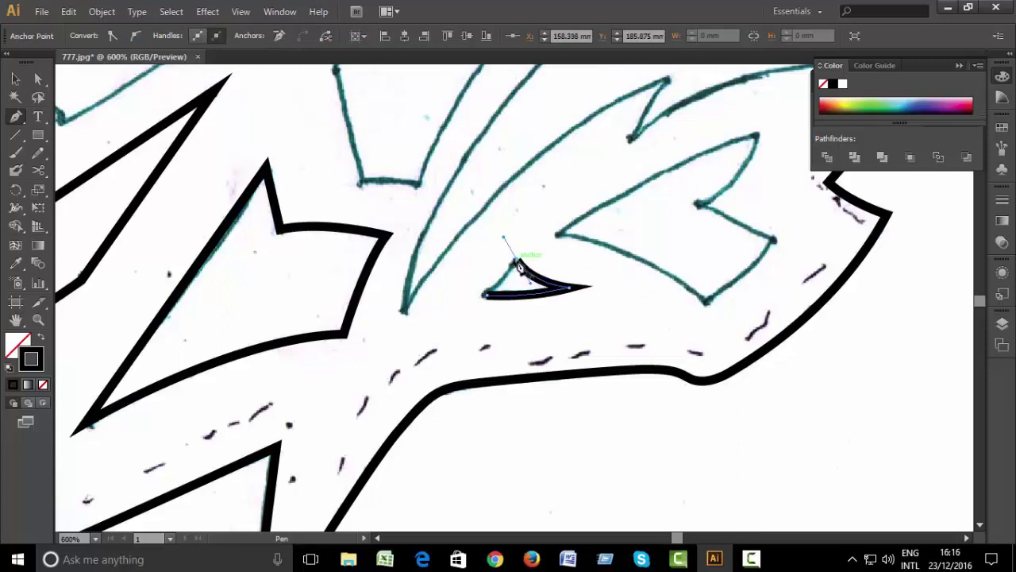
drag(520, 267, 520, 268)
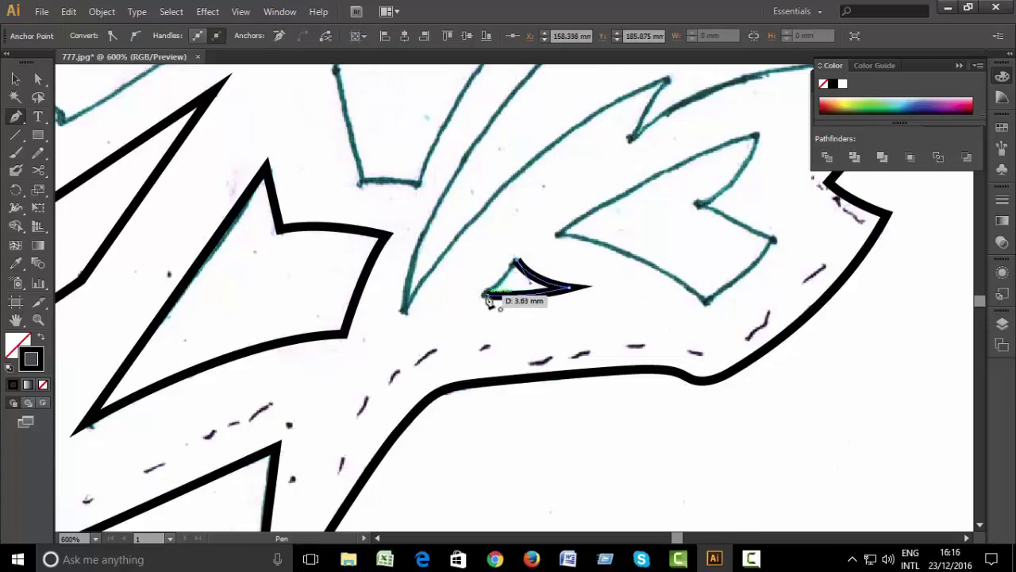
Trace the notched chevron beneath the feathers, including its curved tip and inner notch.
click(706, 301)
drag(479, 229, 480, 227)
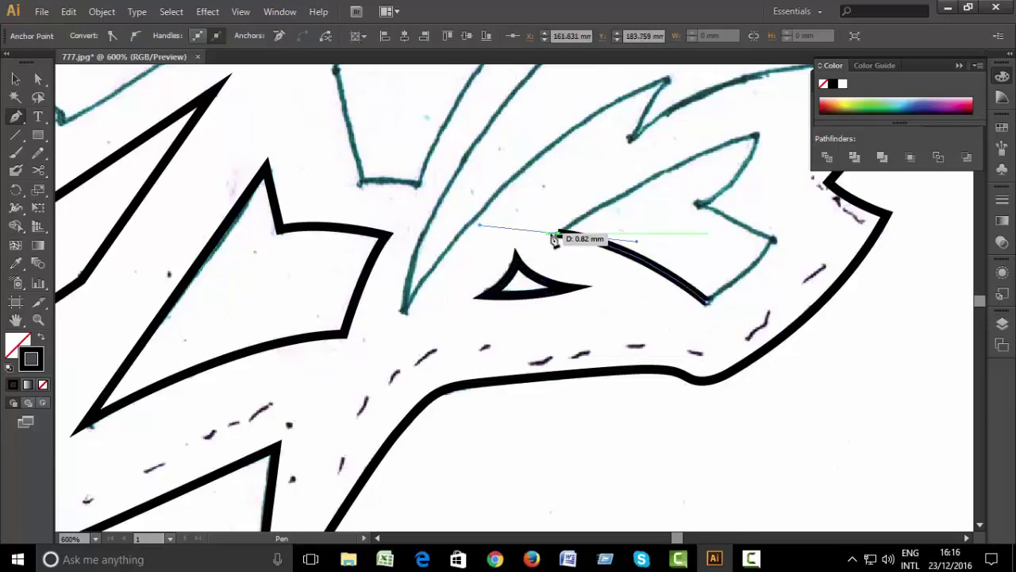
scroll(657, 205, up, 2)
scroll(656, 205, right, 1)
drag(711, 208, 807, 174)
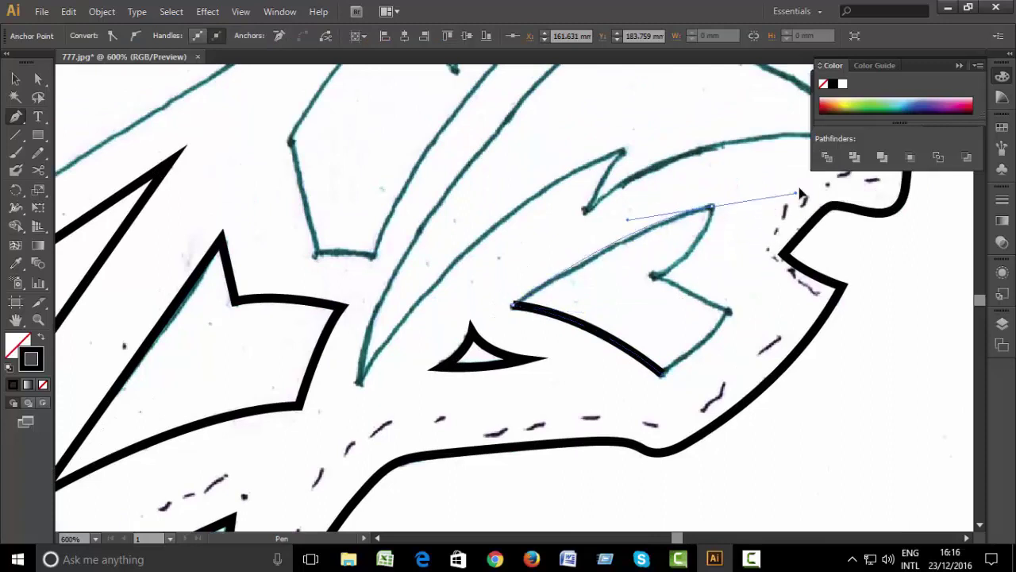
click(710, 208)
click(653, 275)
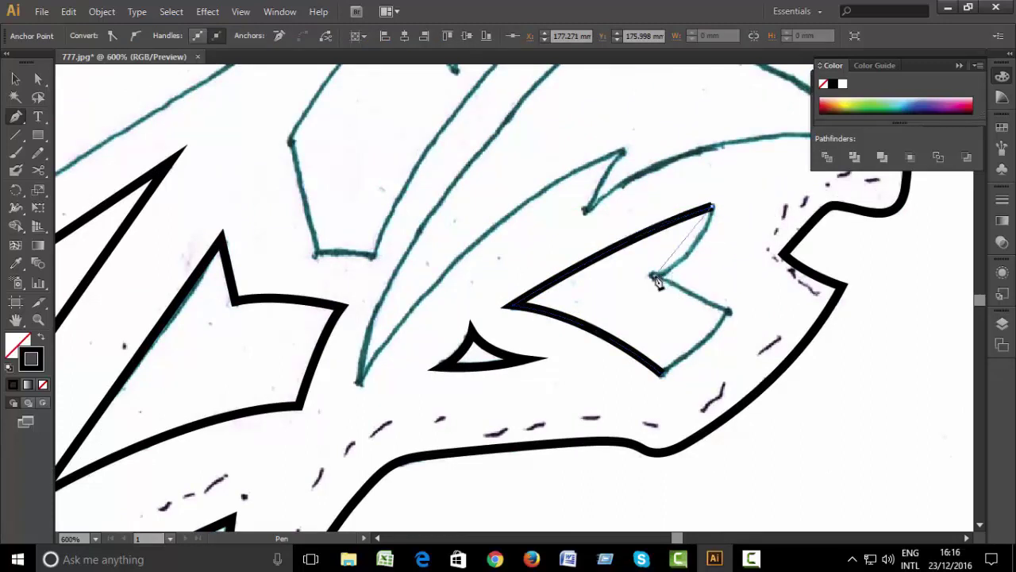
drag(653, 275, 604, 297)
click(730, 310)
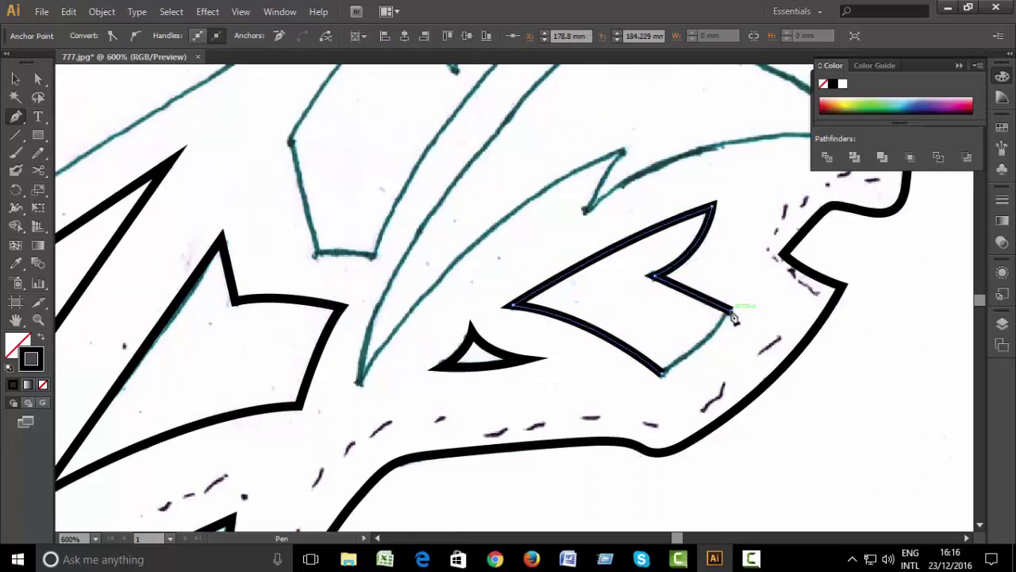
click(666, 379)
drag(617, 390, 652, 442)
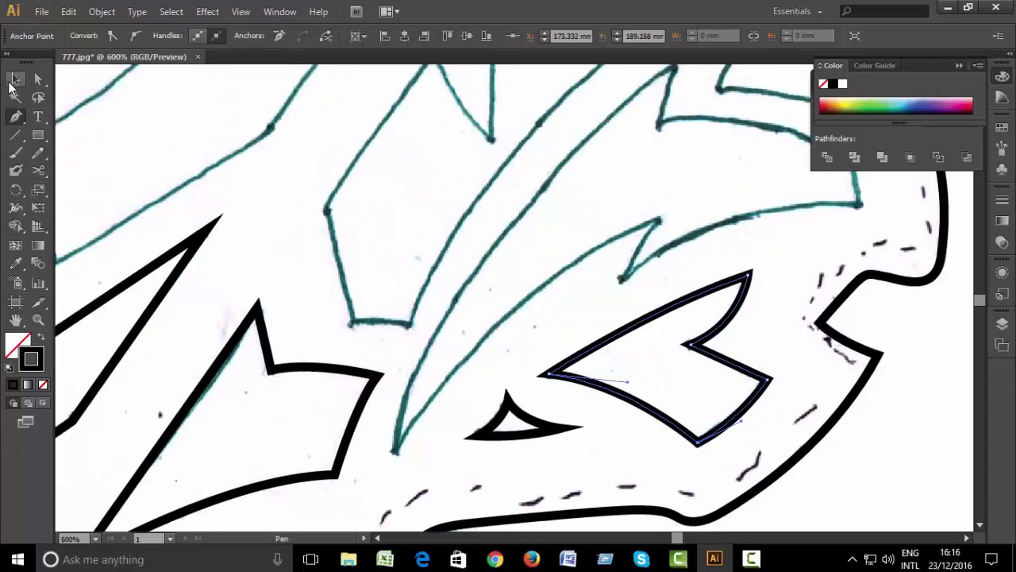
Lock the traced outlines with Object > Lock > Selection.
click(15, 79)
click(101, 11)
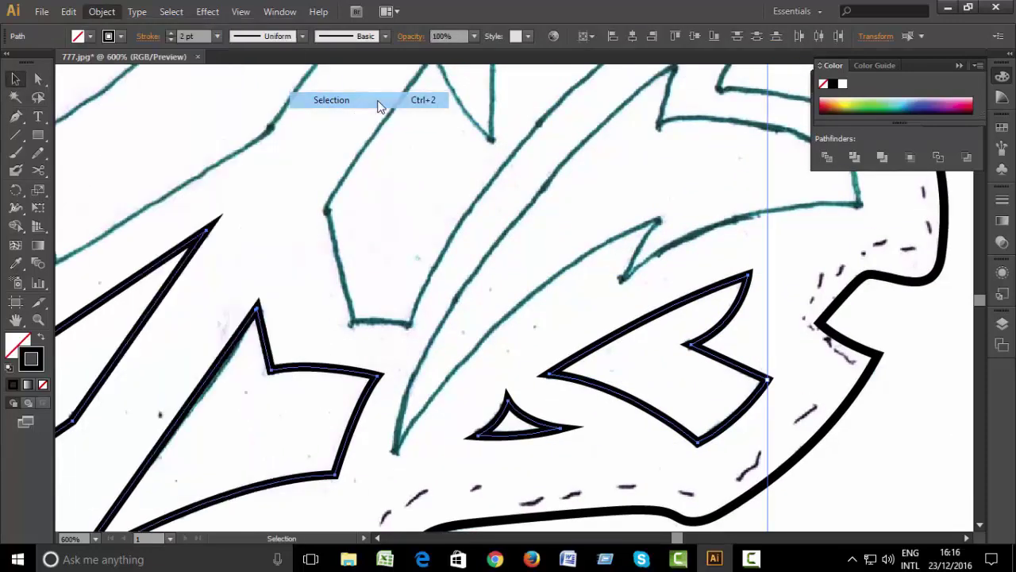
click(374, 98)
drag(553, 280, 539, 353)
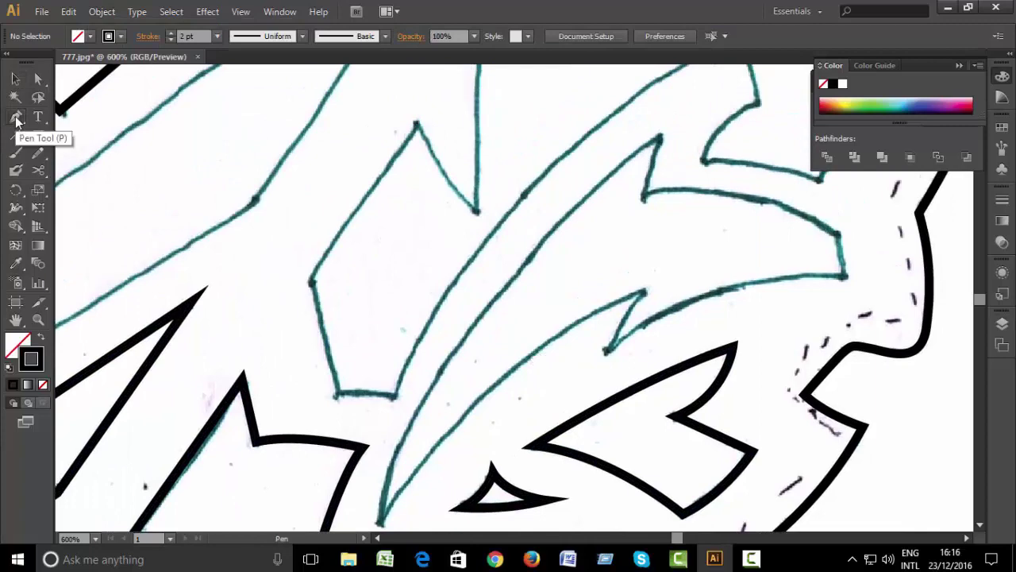
Trace the long hooked curved sliver as a closed outline with the Pen tool.
click(16, 117)
click(380, 524)
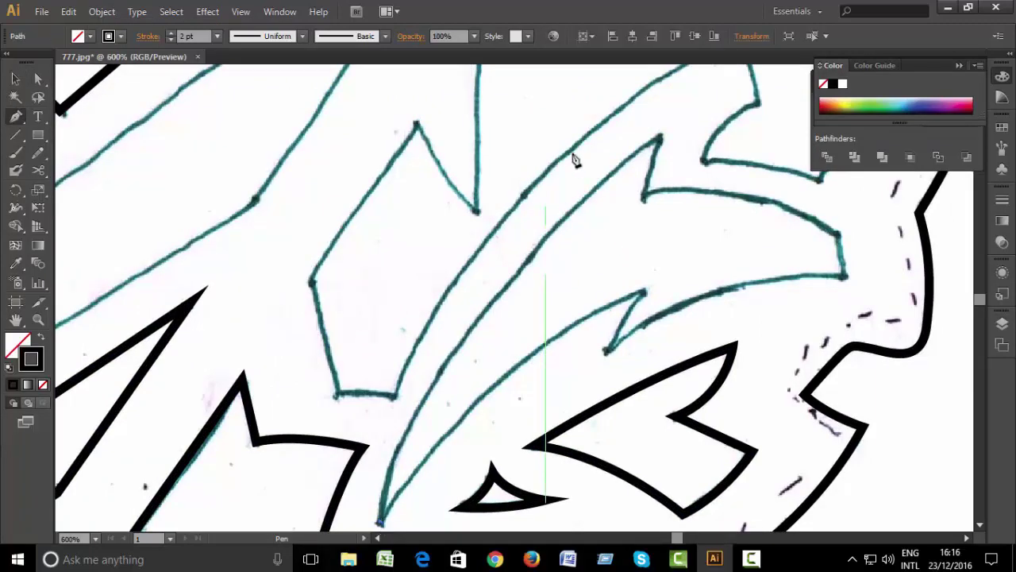
drag(661, 138, 748, 114)
drag(566, 173, 391, 342)
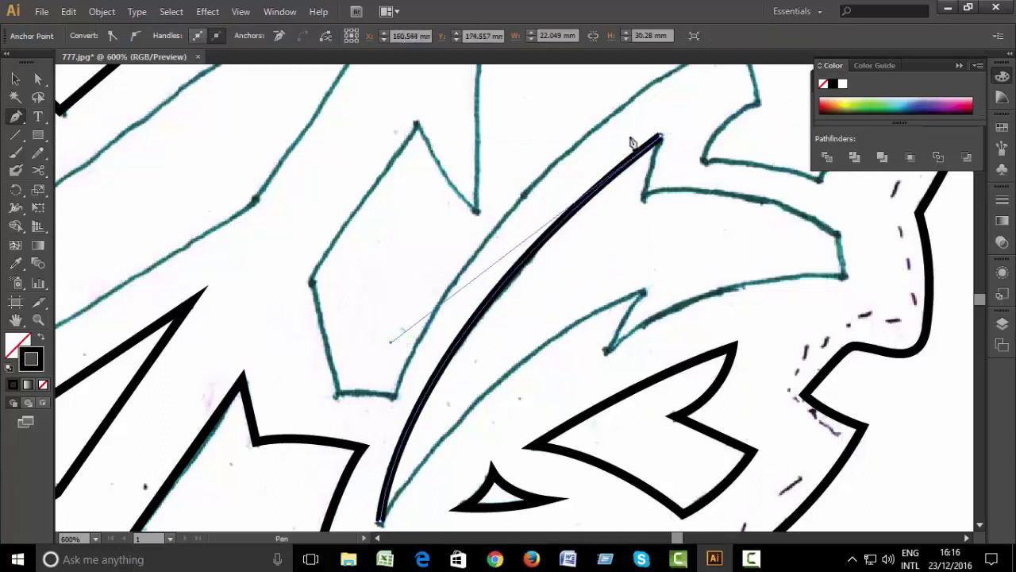
click(660, 137)
click(643, 198)
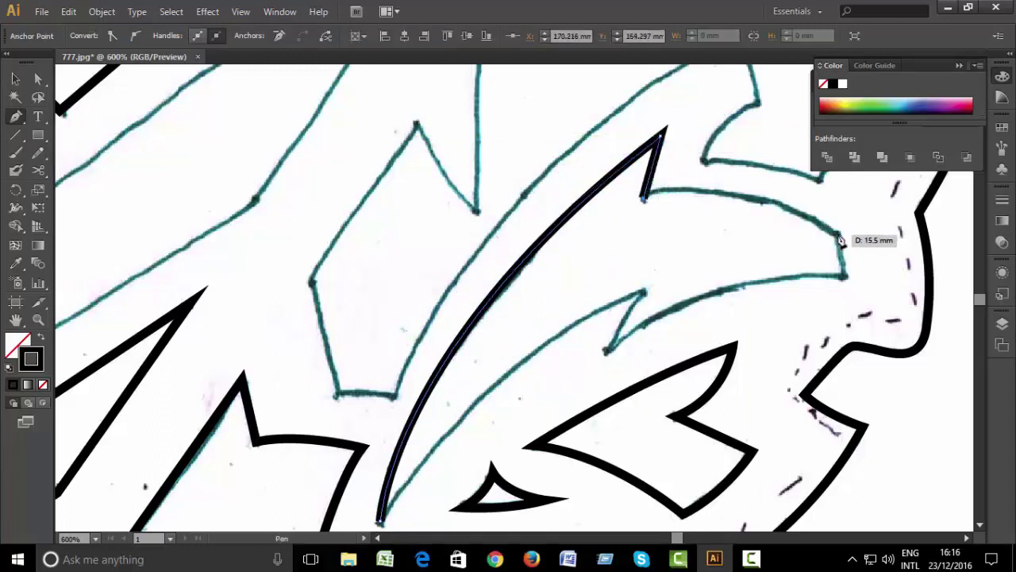
drag(840, 235, 938, 299)
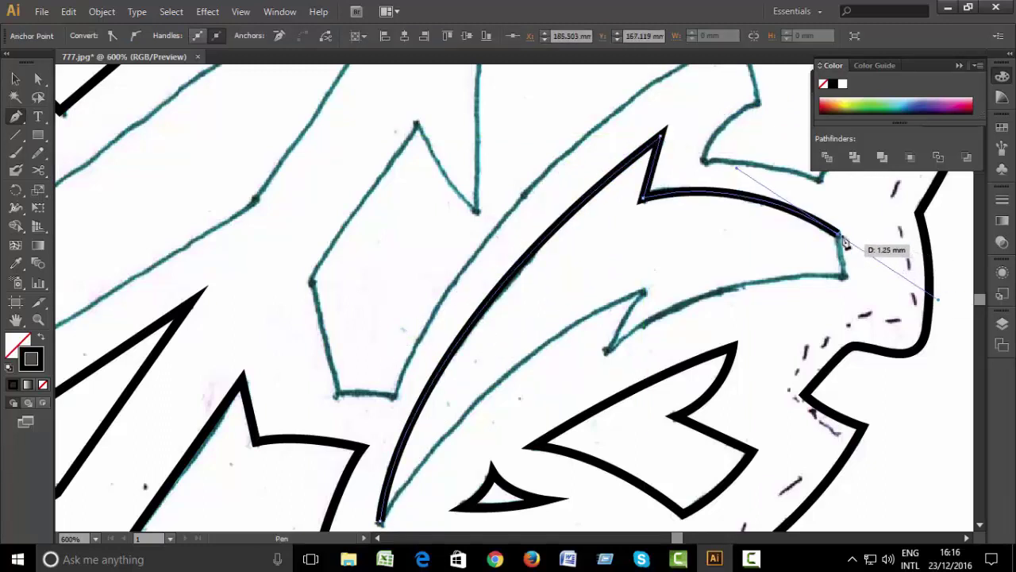
drag(849, 282, 848, 279)
mouse_move(607, 351)
mouse_down()
mouse_move(492, 449)
mouse_move(609, 352)
mouse_up()
drag(645, 293, 665, 274)
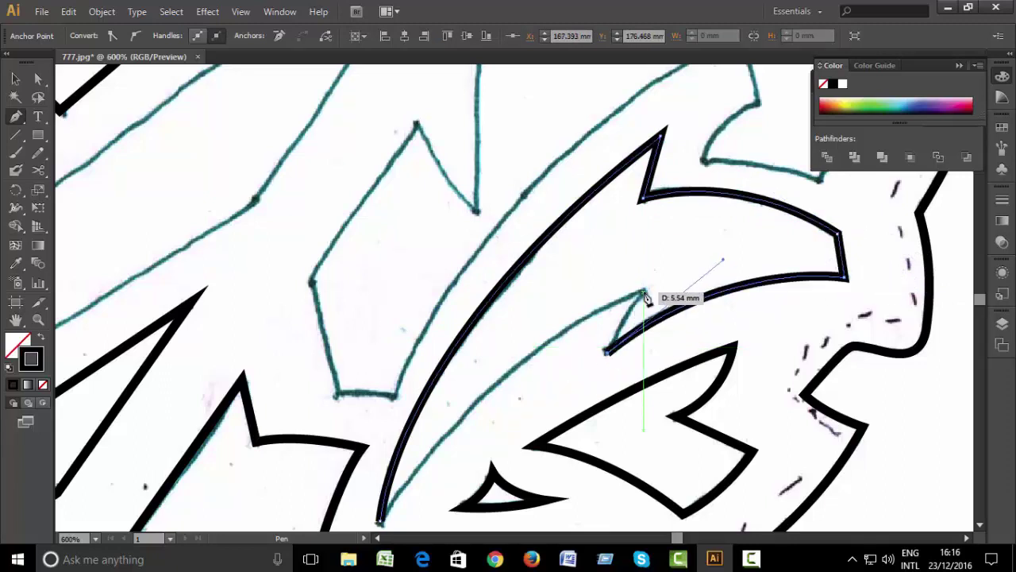
drag(378, 469, 449, 356)
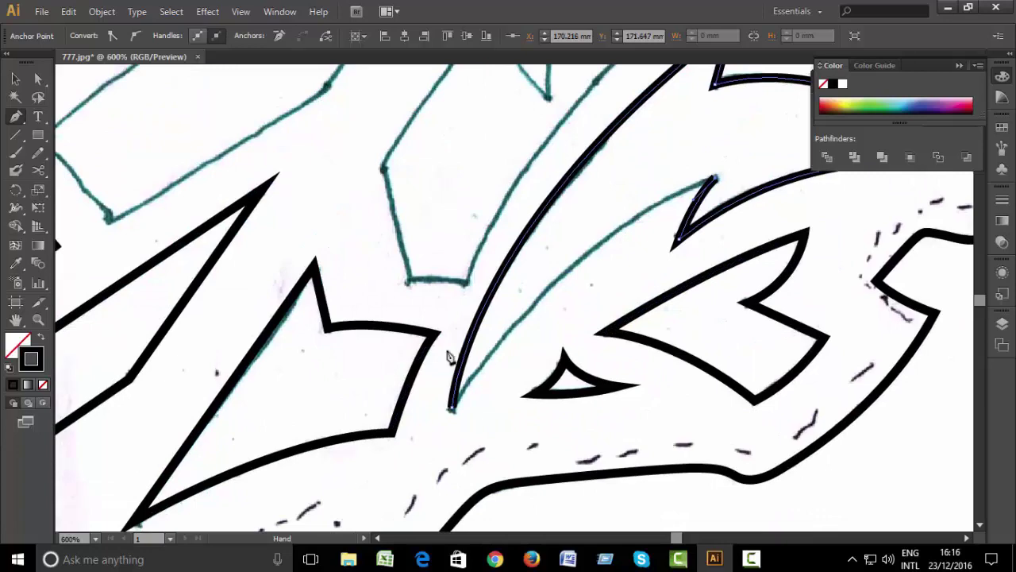
click(451, 409)
mouse_move(518, 315)
mouse_down()
mouse_move(571, 223)
mouse_move(435, 389)
mouse_up()
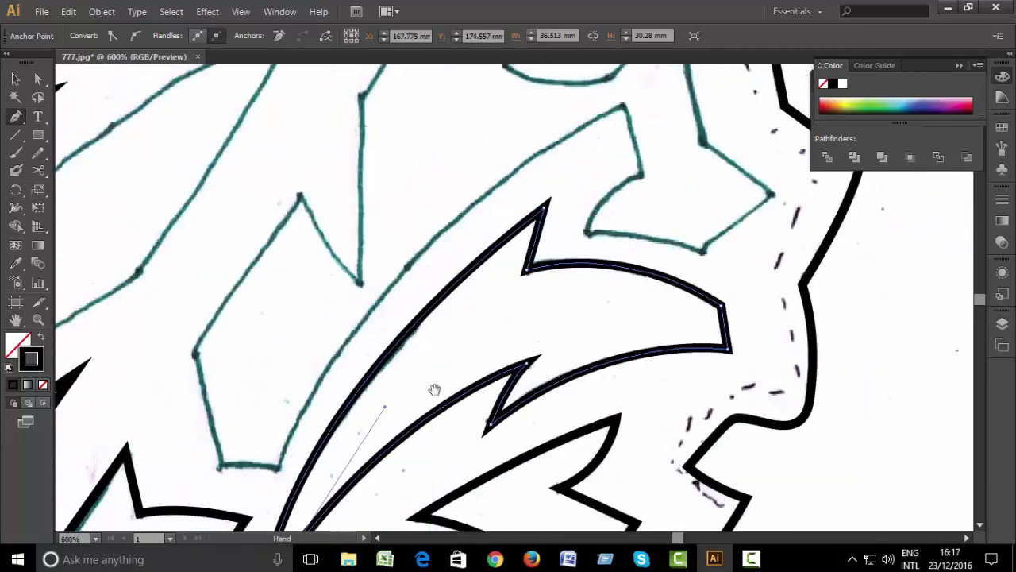
Start the jagged shape's outline along its long curved edge and first peaks.
drag(225, 470, 282, 478)
mouse_move(576, 203)
mouse_down()
mouse_move(624, 109)
mouse_move(341, 281)
mouse_up()
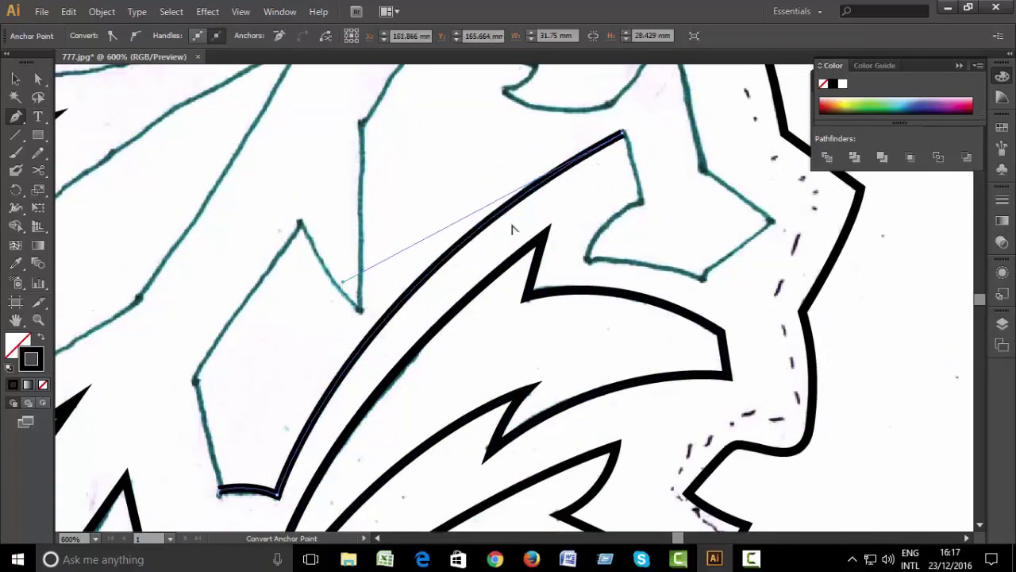
drag(624, 135, 645, 208)
click(643, 203)
mouse_move(586, 258)
mouse_down()
mouse_move(580, 312)
mouse_move(567, 311)
mouse_up()
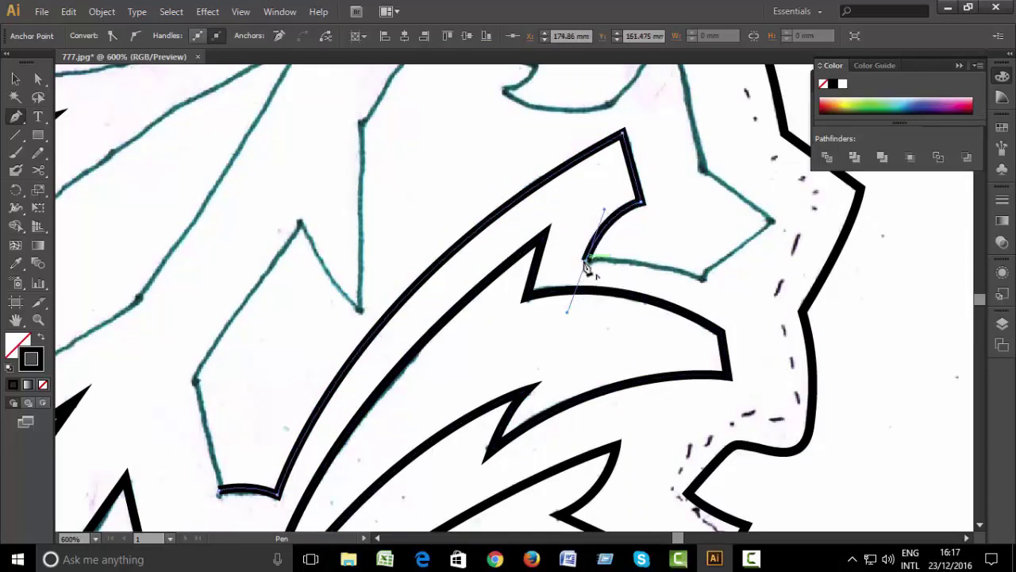
click(703, 278)
drag(764, 318, 770, 306)
drag(704, 278, 717, 298)
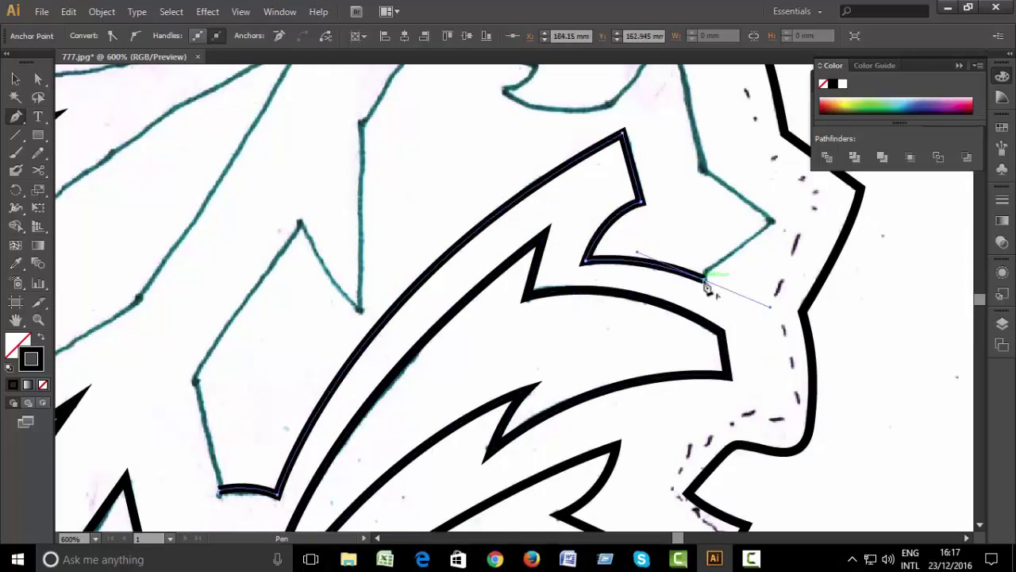
click(772, 221)
scroll(748, 272, up, 3)
click(696, 333)
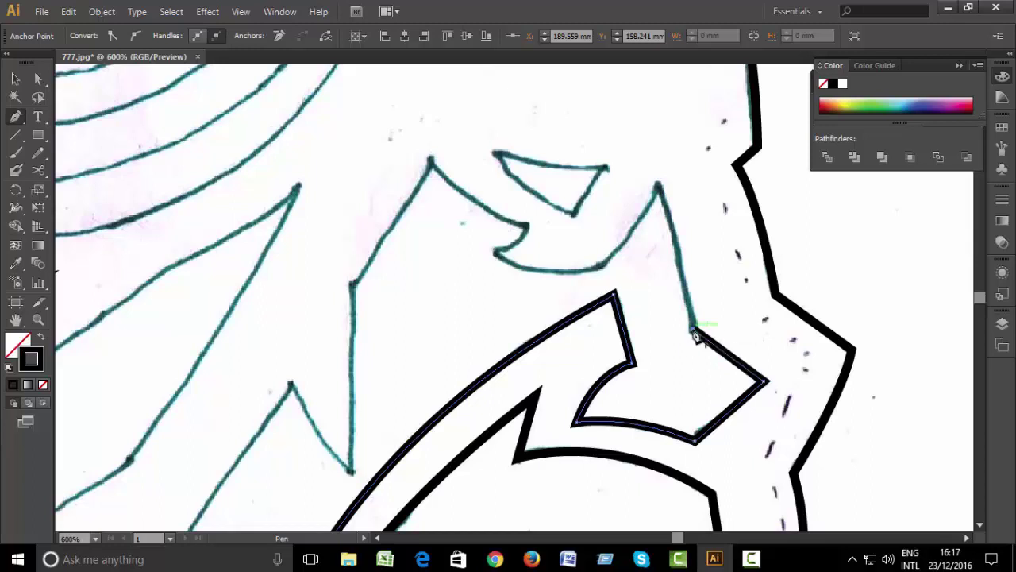
click(658, 186)
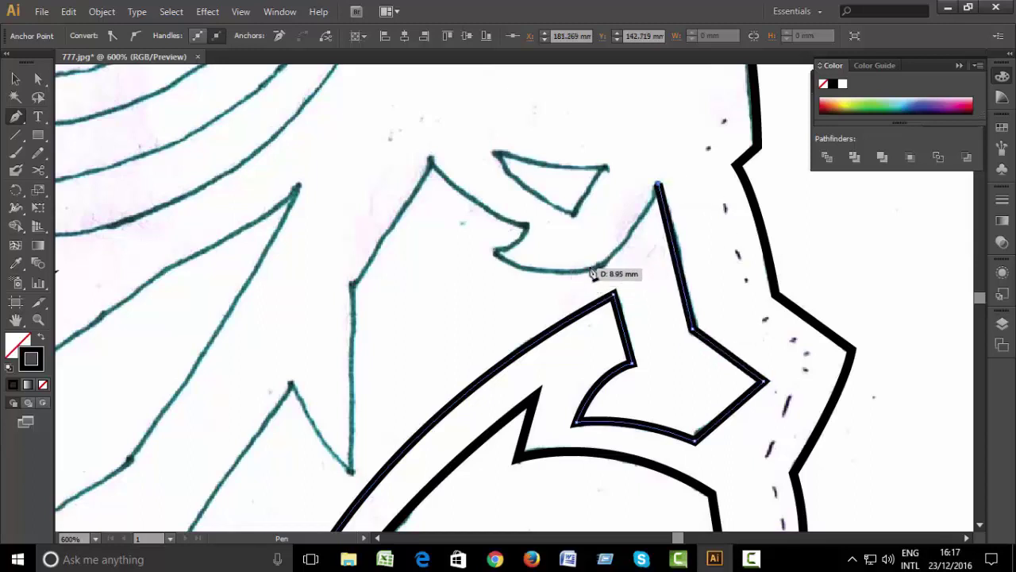
Continue the outline down the jagged left spikes and close it at the bottom corner.
drag(608, 270, 581, 284)
drag(494, 252, 469, 234)
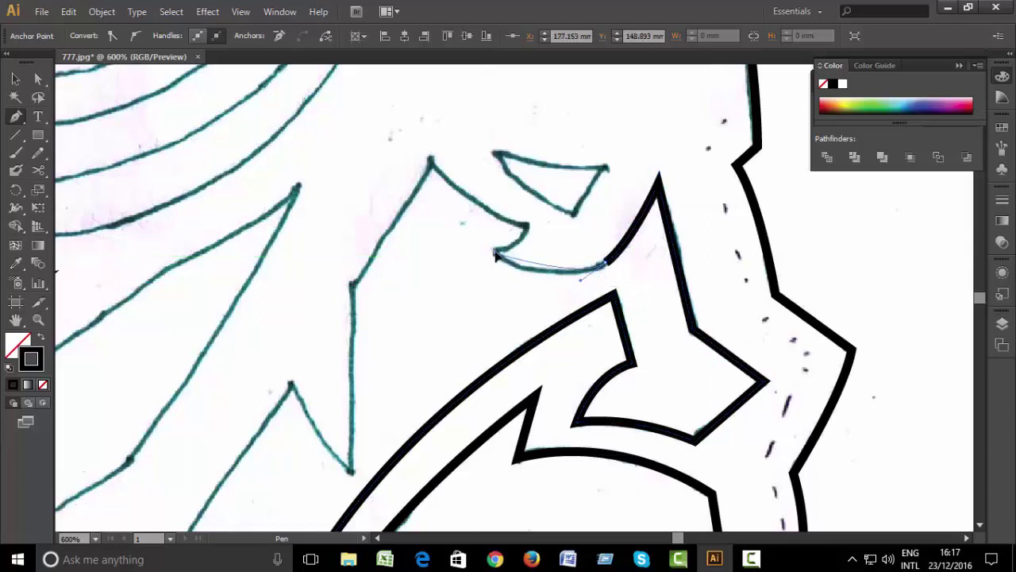
click(529, 228)
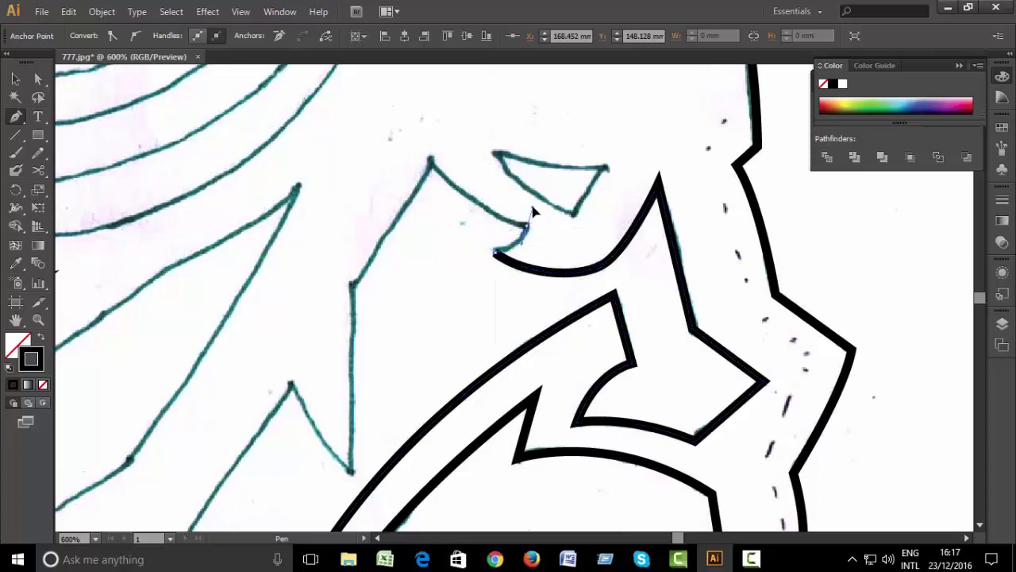
mouse_move(430, 161)
mouse_down()
mouse_move(407, 121)
mouse_move(508, 65)
mouse_up()
drag(474, 251, 476, 257)
drag(475, 439, 477, 445)
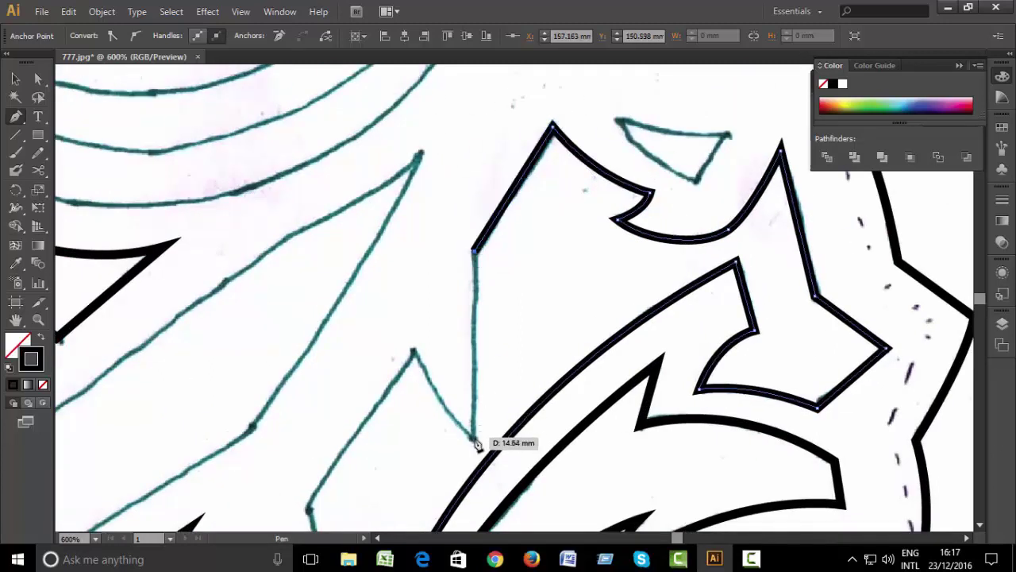
drag(413, 352, 375, 260)
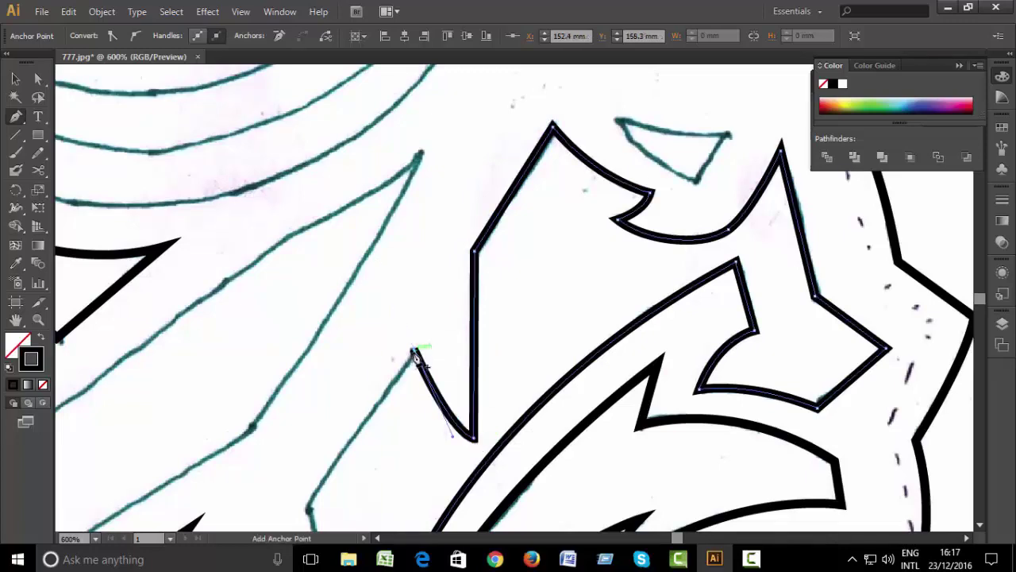
drag(419, 358, 627, 220)
click(518, 373)
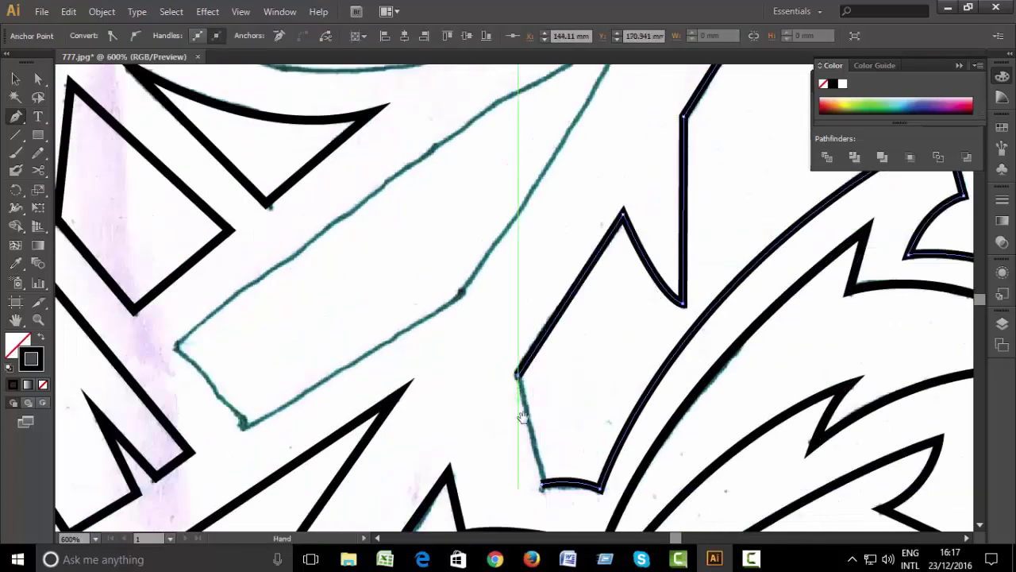
drag(521, 416, 527, 221)
click(548, 288)
scroll(476, 266, up, 4)
scroll(477, 265, right, 3)
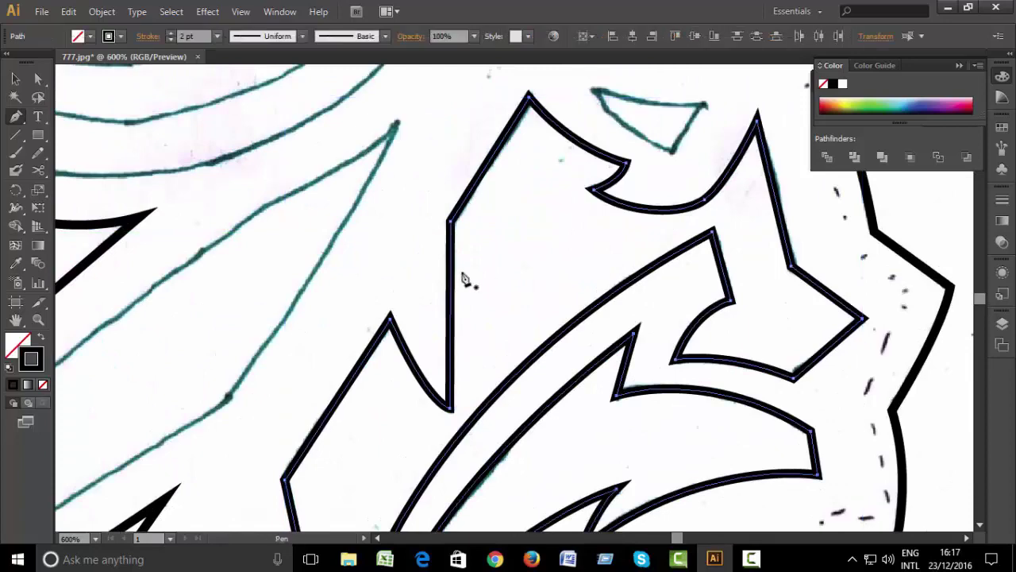
Lock the finished jagged outline via Object > Lock > Selection.
click(18, 79)
click(101, 11)
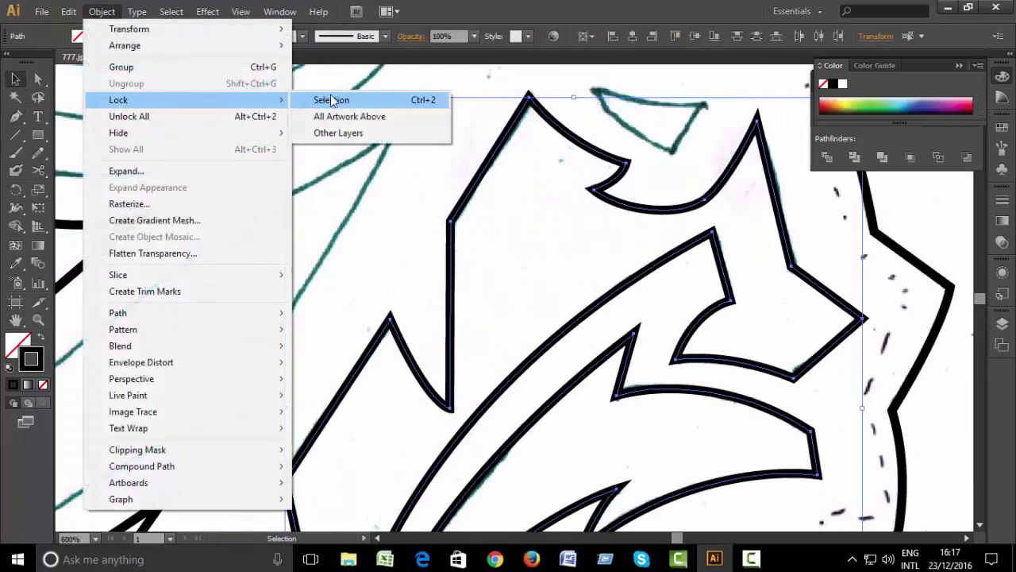
click(328, 100)
Trace the small triangle as a closed outline with one curved edge.
drag(574, 262, 491, 416)
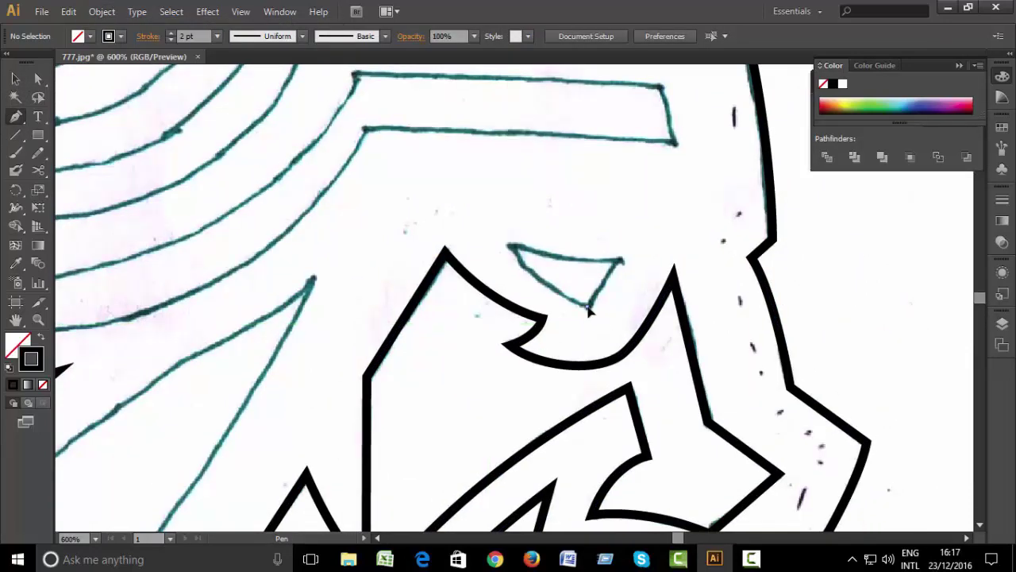
click(588, 307)
click(621, 260)
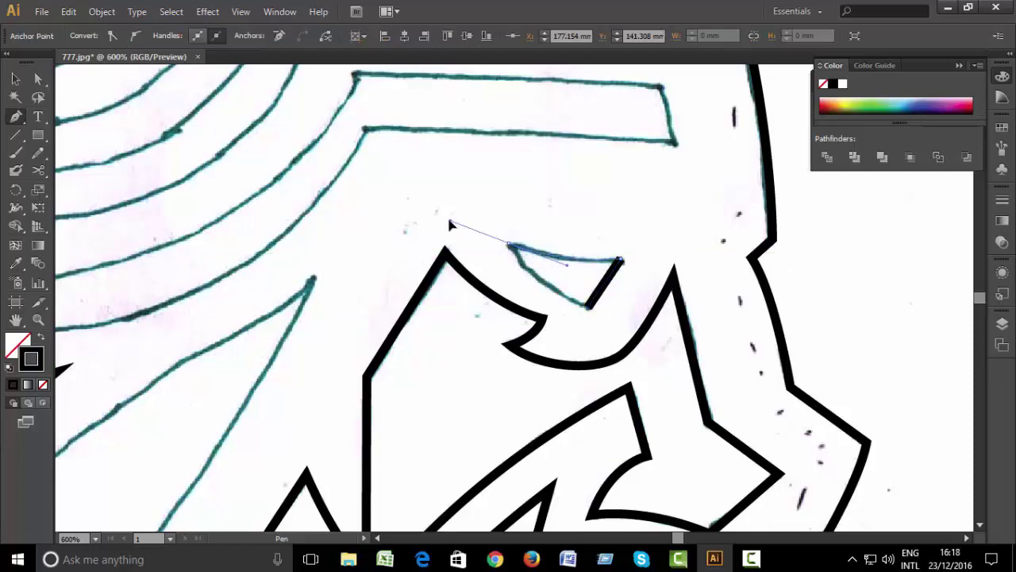
mouse_move(449, 225)
mouse_down()
mouse_move(794, 256)
mouse_move(526, 132)
mouse_up()
click(588, 310)
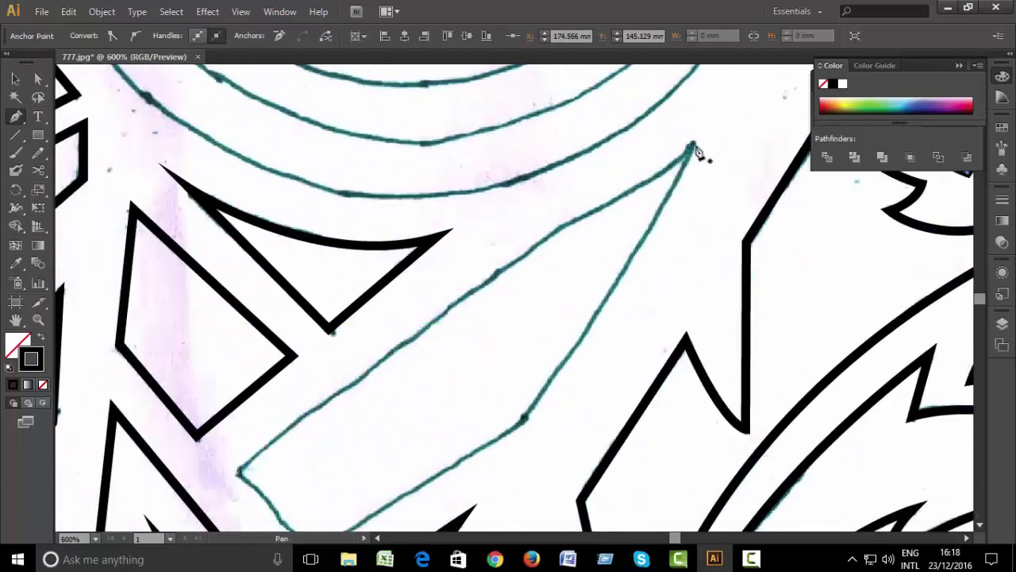
Trace the long blade-shaped spike, then deselect and fit the artboard in view.
click(692, 146)
drag(523, 417, 459, 497)
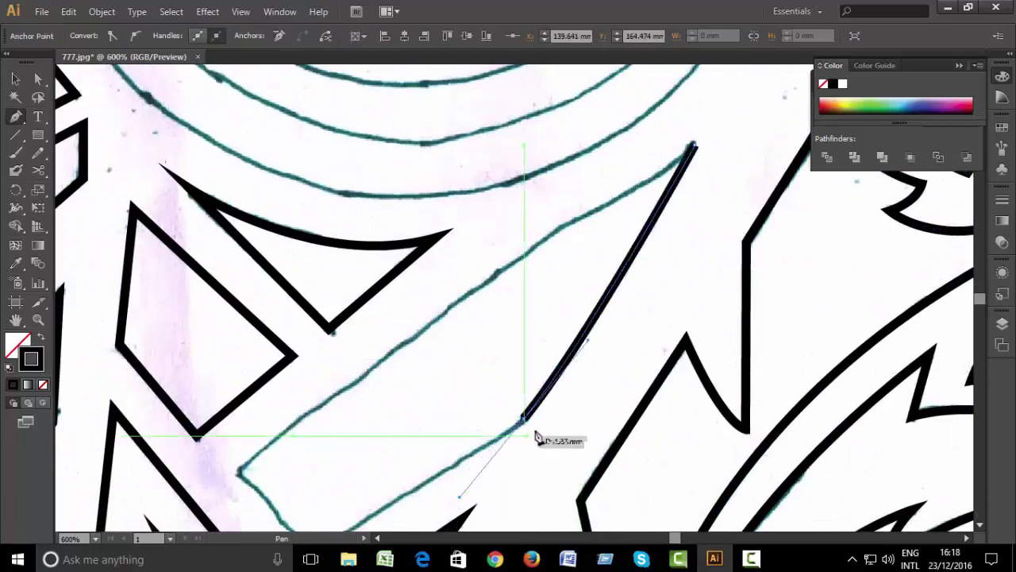
drag(527, 419, 704, 196)
click(482, 325)
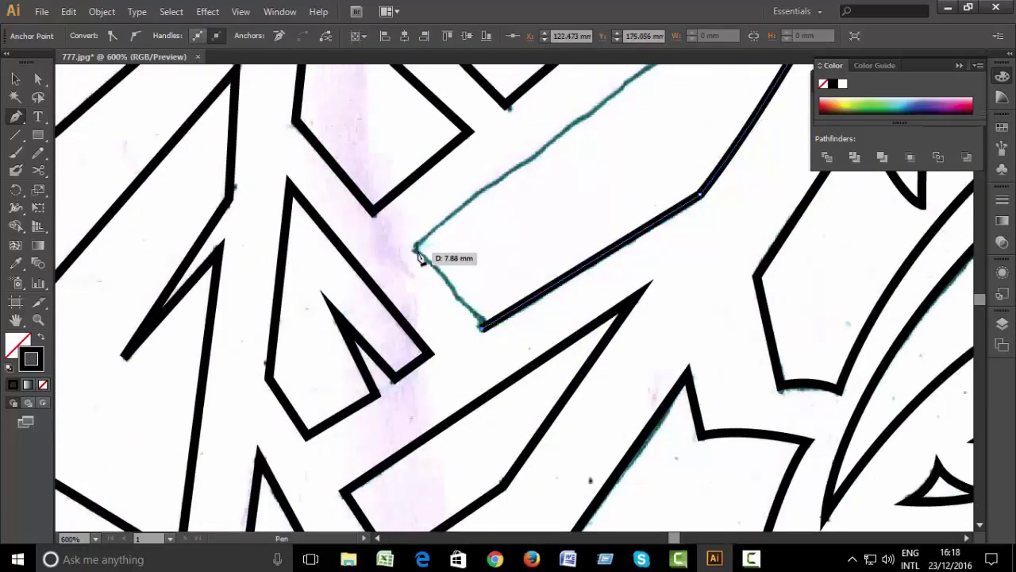
click(417, 251)
drag(472, 306, 337, 465)
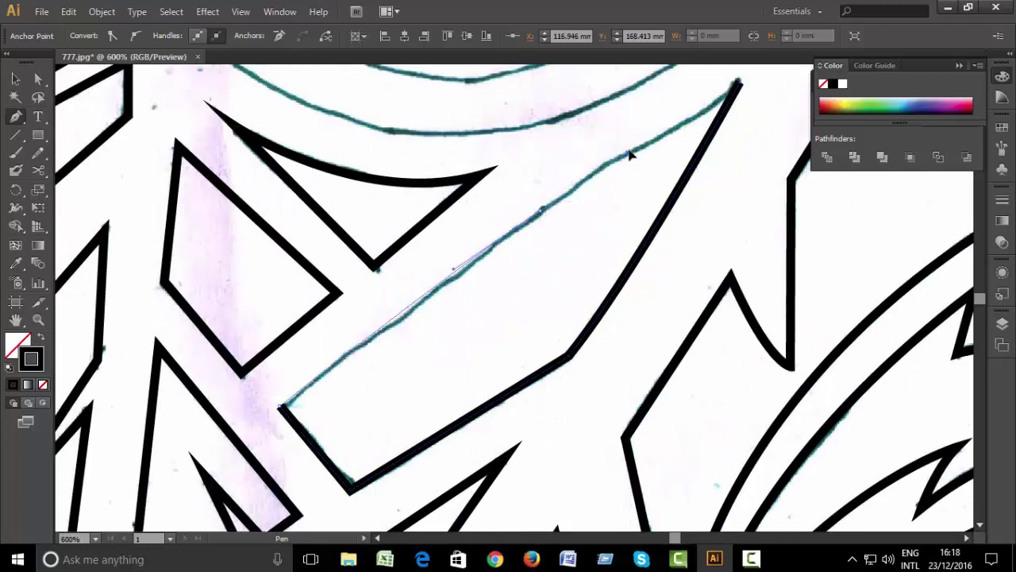
click(738, 82)
key(v)
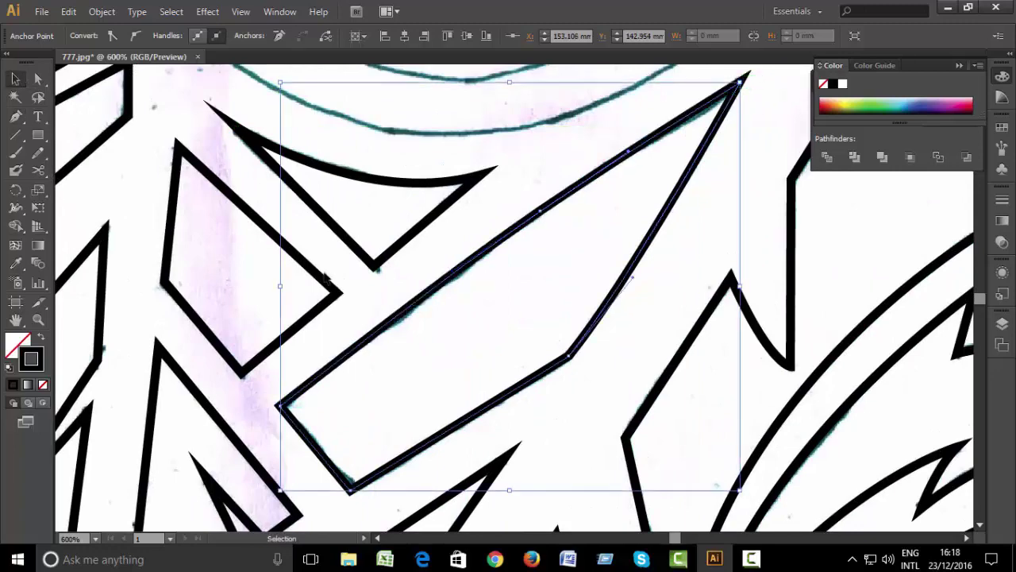
click(323, 276)
key(ctrl+1)
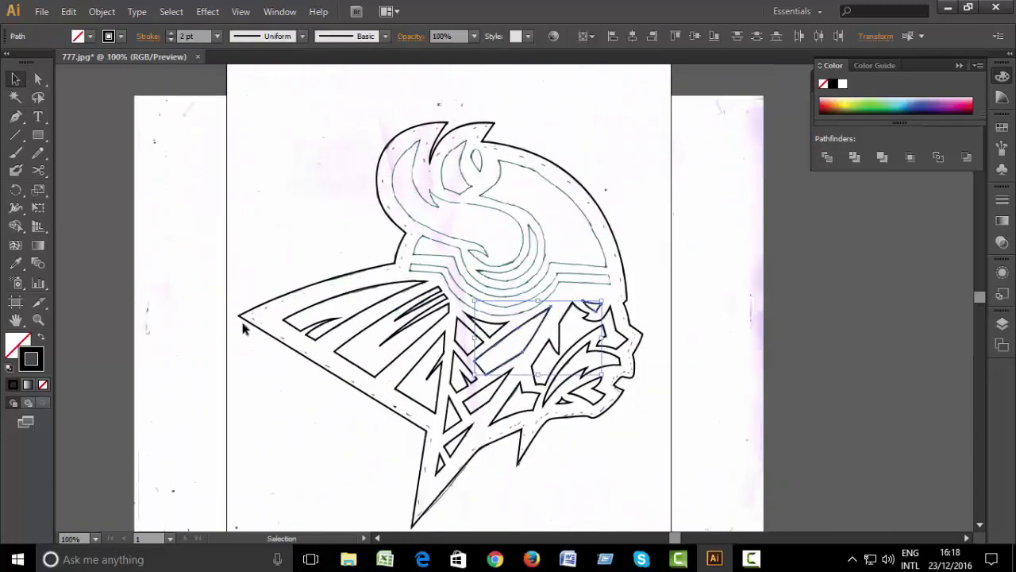
Zoom in and trace the small oval inside the S.
key(ctrl+plus)
key(ctrl+plus)
key(ctrl+plus)
drag(433, 371, 435, 418)
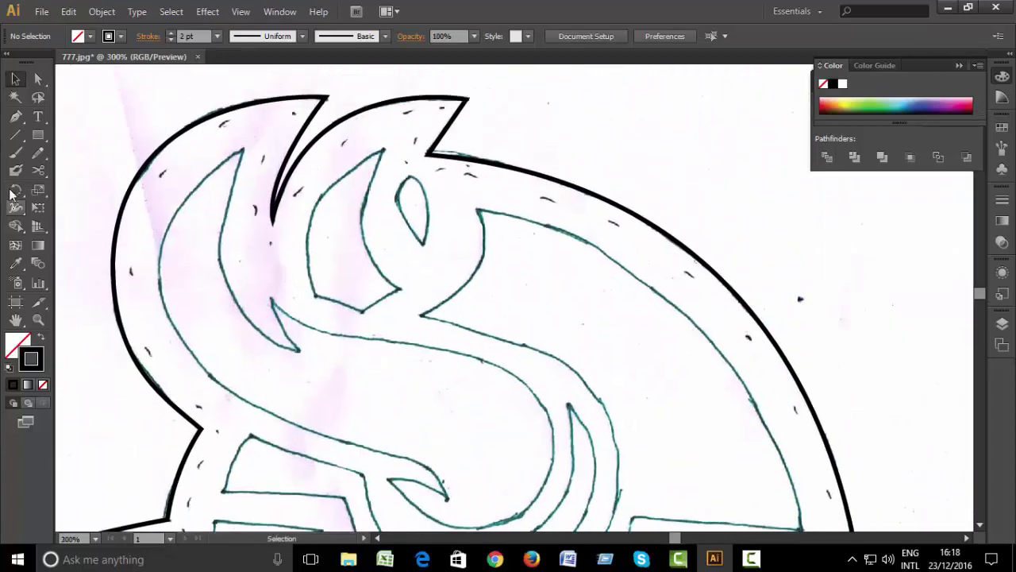
click(425, 246)
key(ctrl+plus)
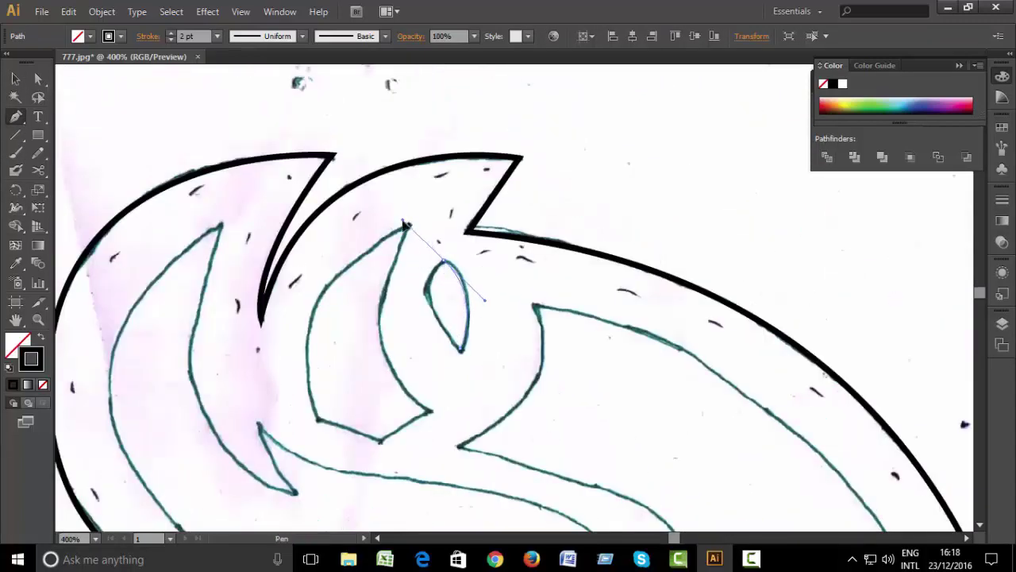
drag(444, 264, 465, 356)
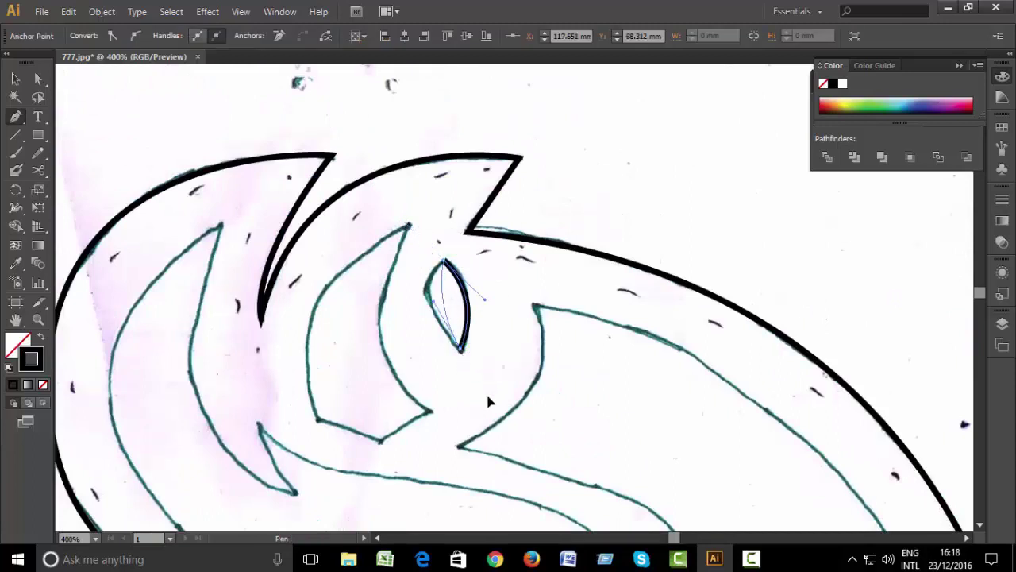
click(460, 349)
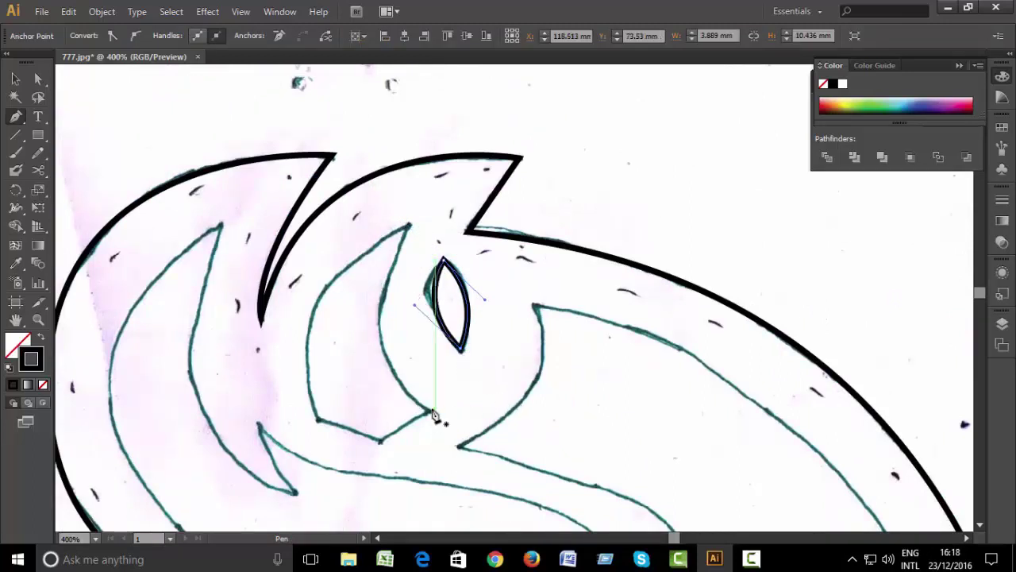
ctrl+click(410, 343)
Trace the S's inner curve as a closed outline down to its bottom corner.
key(ctrl+equal)
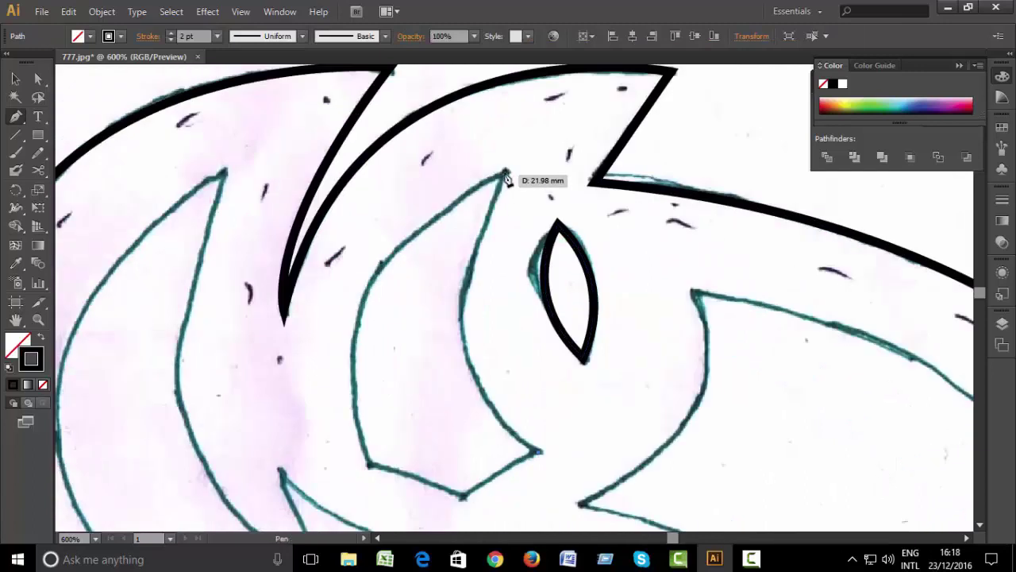
drag(504, 171, 393, 372)
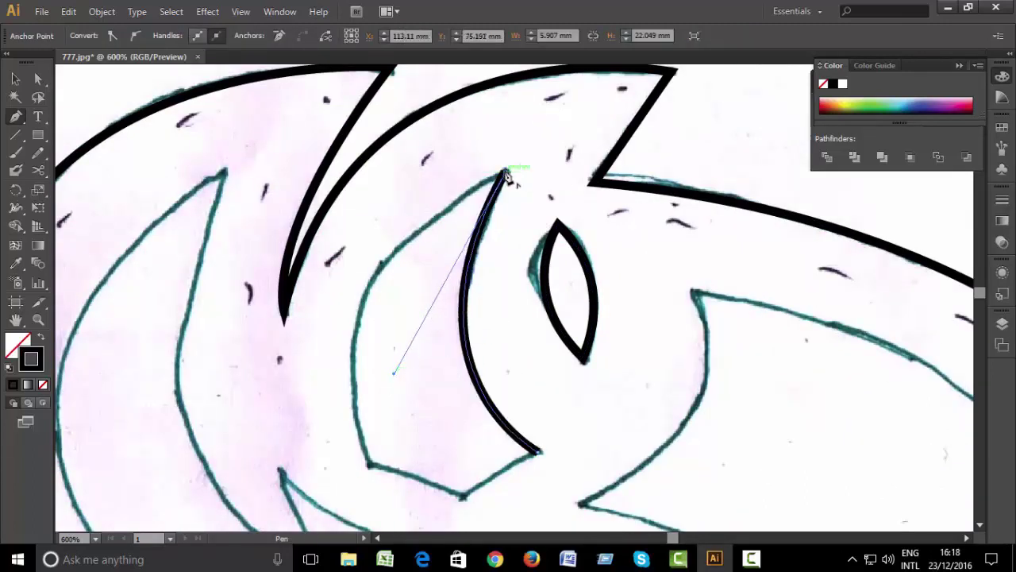
mouse_move(374, 444)
mouse_down()
mouse_move(433, 402)
mouse_move(447, 494)
mouse_up()
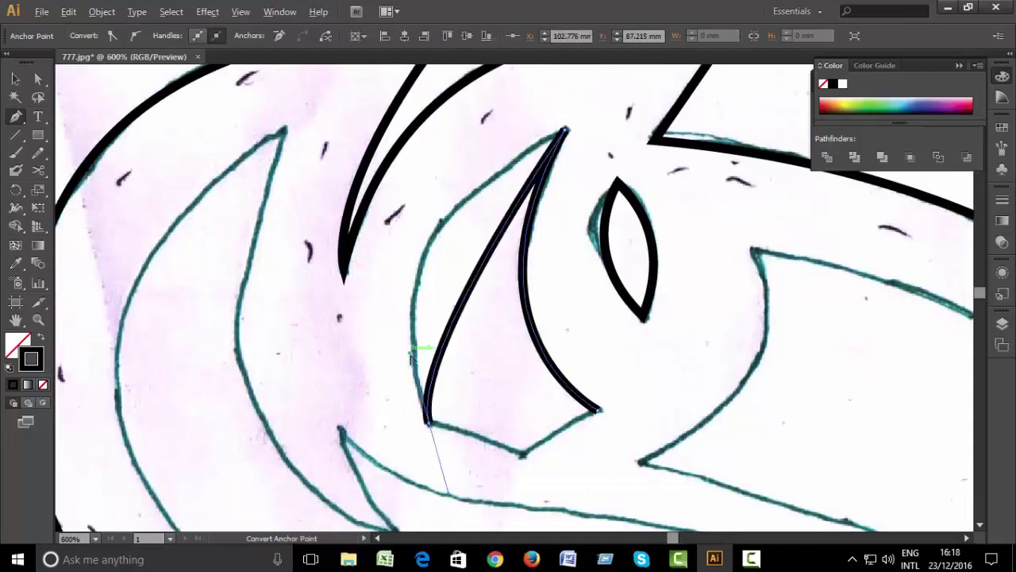
mouse_move(427, 420)
mouse_down()
mouse_move(351, 204)
mouse_move(347, 216)
mouse_up()
drag(518, 456, 520, 463)
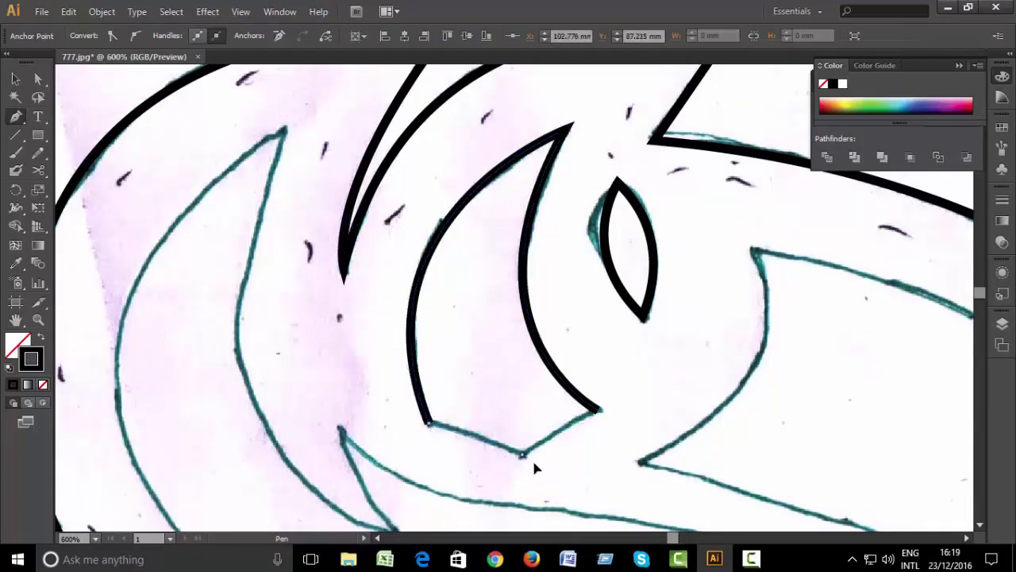
click(601, 414)
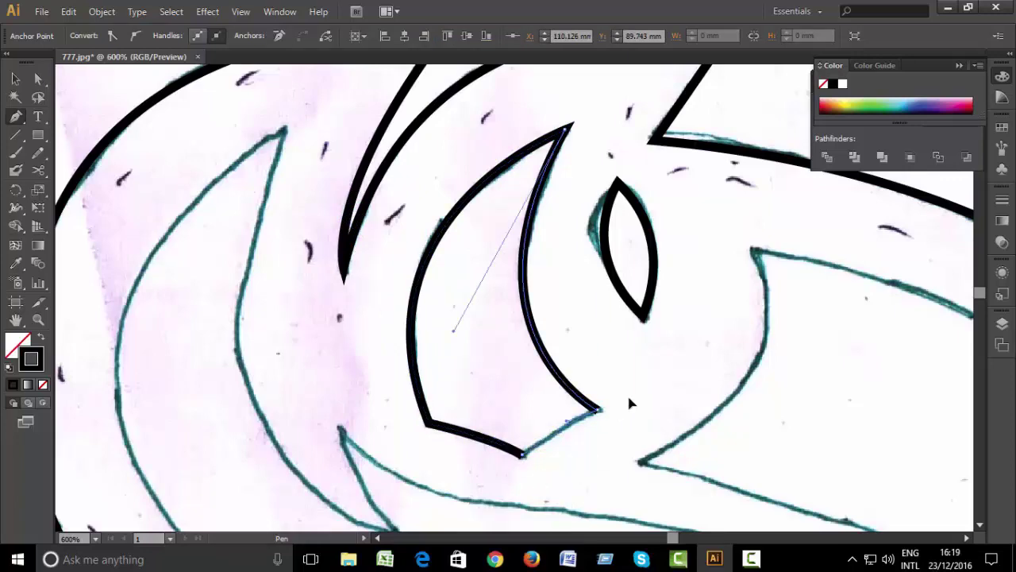
Begin outlining the next S stroke from its curved tip down the sketch.
drag(379, 466, 452, 218)
drag(796, 329, 447, 408)
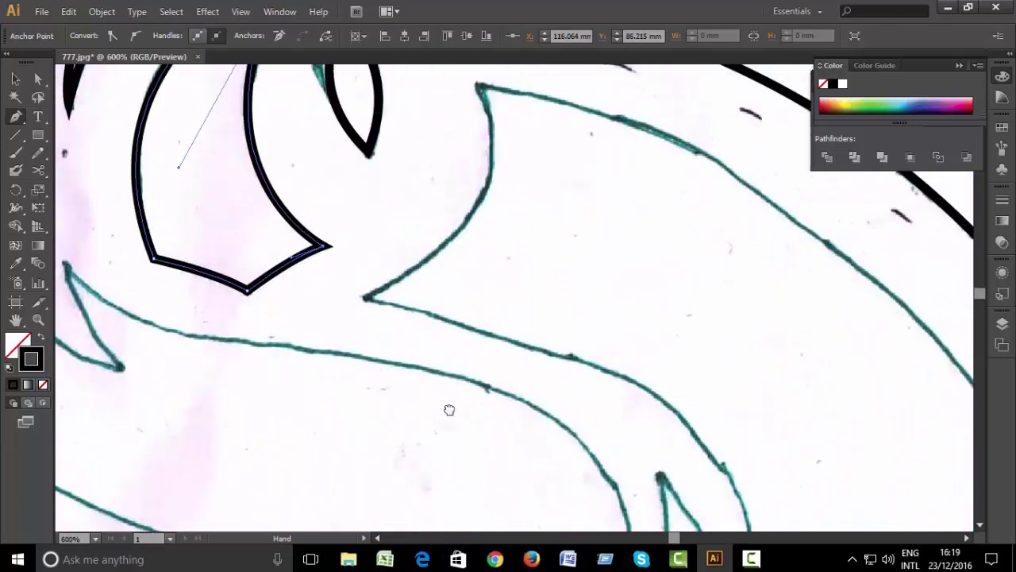
key(ctrl+minus)
key(ctrl+minus)
mouse_move(439, 349)
mouse_down()
mouse_move(500, 347)
mouse_move(545, 234)
mouse_move(560, 421)
mouse_move(596, 357)
mouse_up()
key(ctrl+plus)
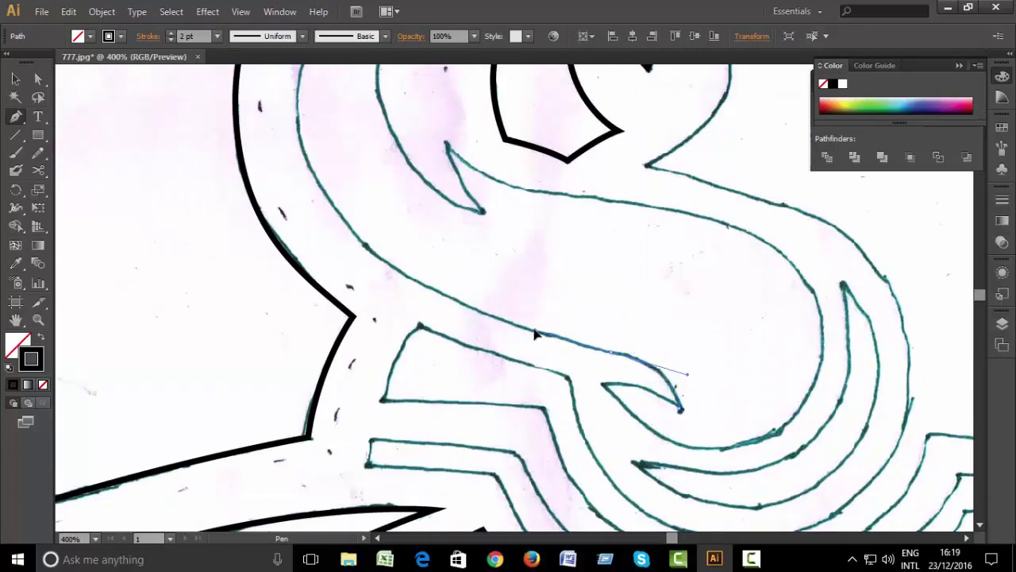
mouse_move(536, 335)
mouse_down()
mouse_move(430, 356)
mouse_move(381, 266)
mouse_move(432, 362)
mouse_up()
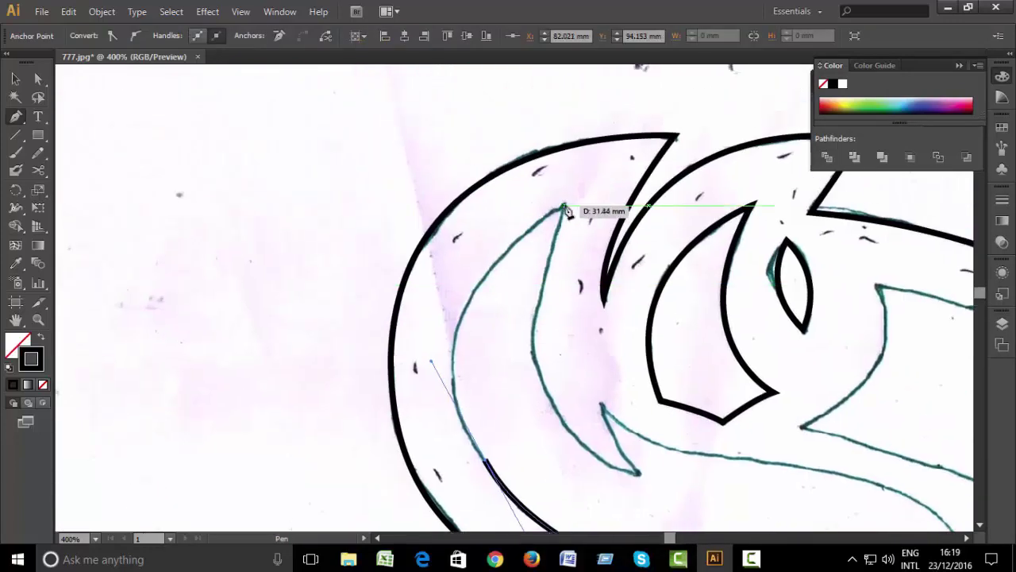
drag(562, 206, 688, 136)
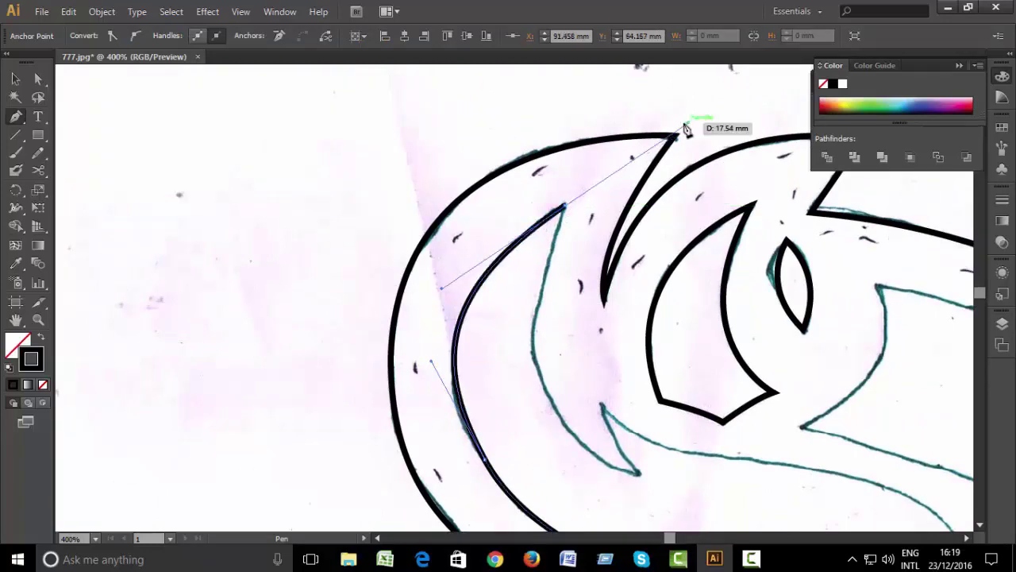
mouse_move(559, 329)
mouse_down()
mouse_move(524, 181)
mouse_move(514, 261)
mouse_up()
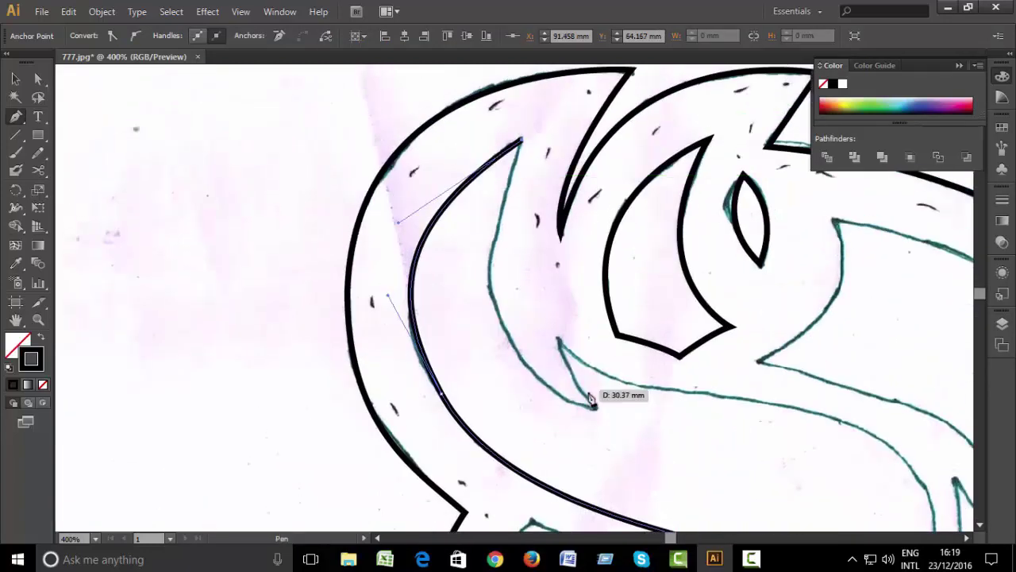
mouse_move(594, 406)
mouse_down()
mouse_move(776, 470)
mouse_move(775, 458)
mouse_up()
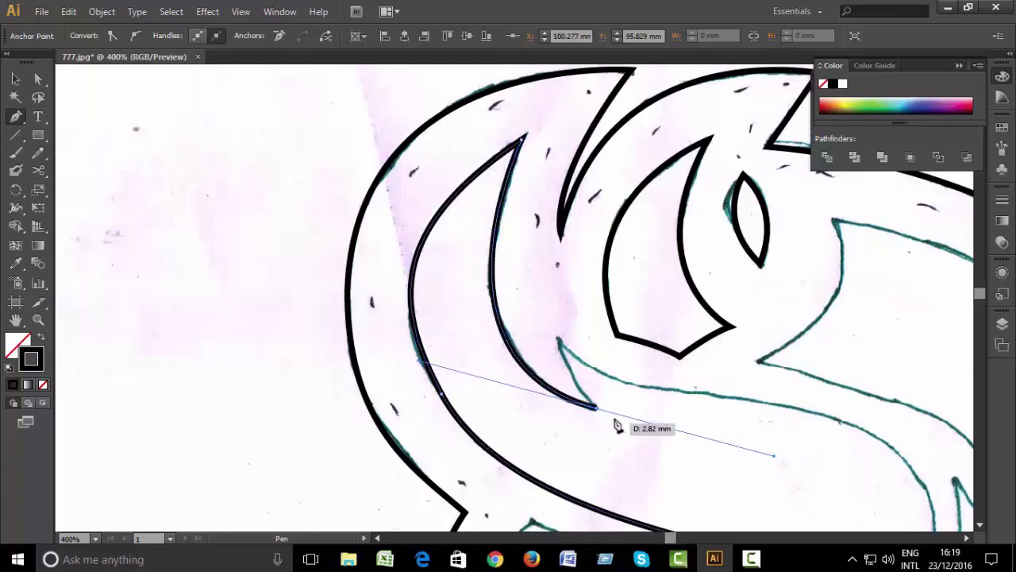
Continue the outline along the inner S stroke around the hooked tail tip and finish it.
click(595, 408)
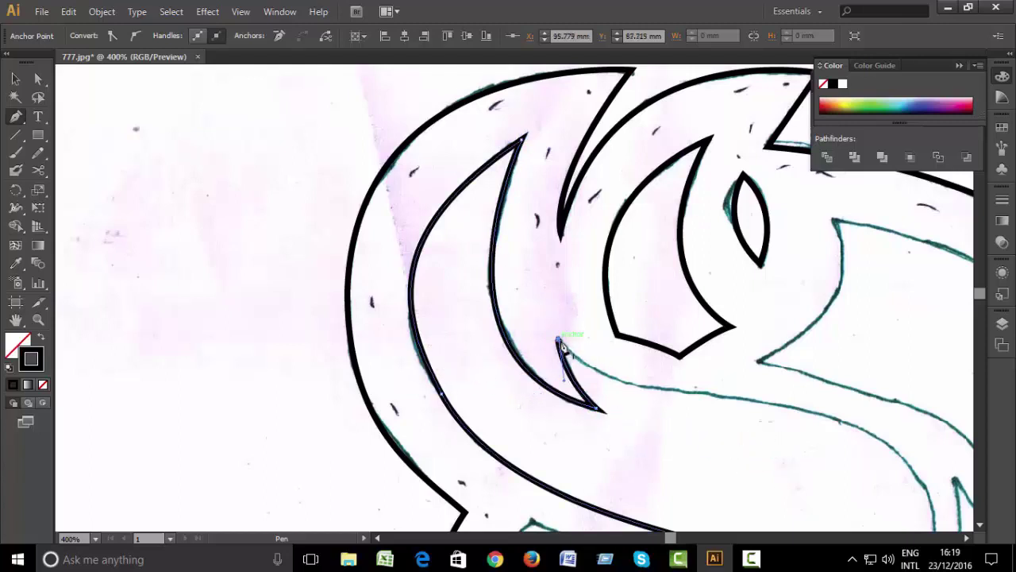
mouse_move(705, 393)
mouse_down()
mouse_move(546, 274)
mouse_move(595, 295)
mouse_up()
drag(647, 276, 499, 267)
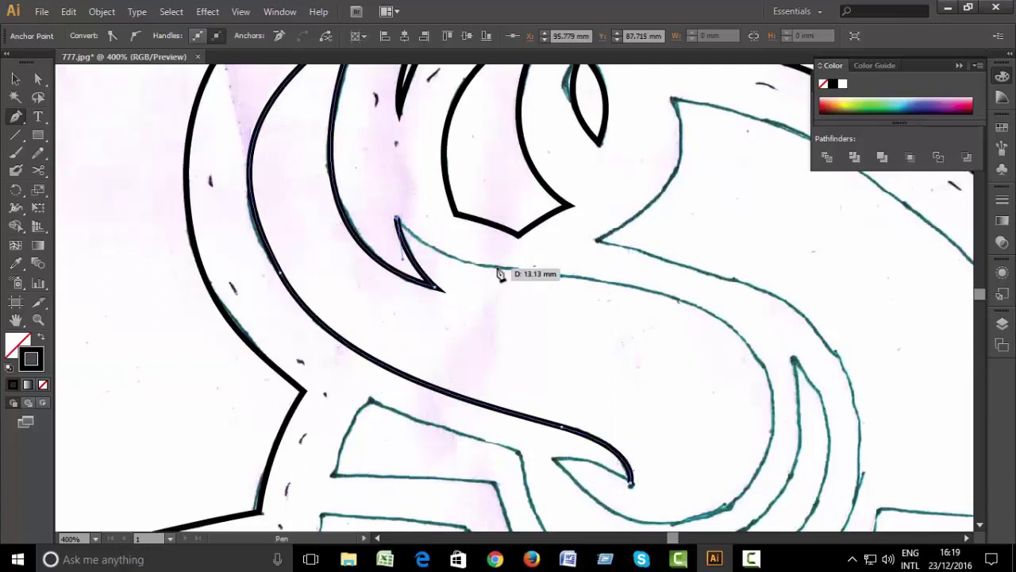
drag(580, 282, 445, 203)
mouse_move(669, 343)
mouse_down()
mouse_move(643, 345)
mouse_move(640, 474)
mouse_move(704, 299)
mouse_up()
drag(481, 208, 423, 106)
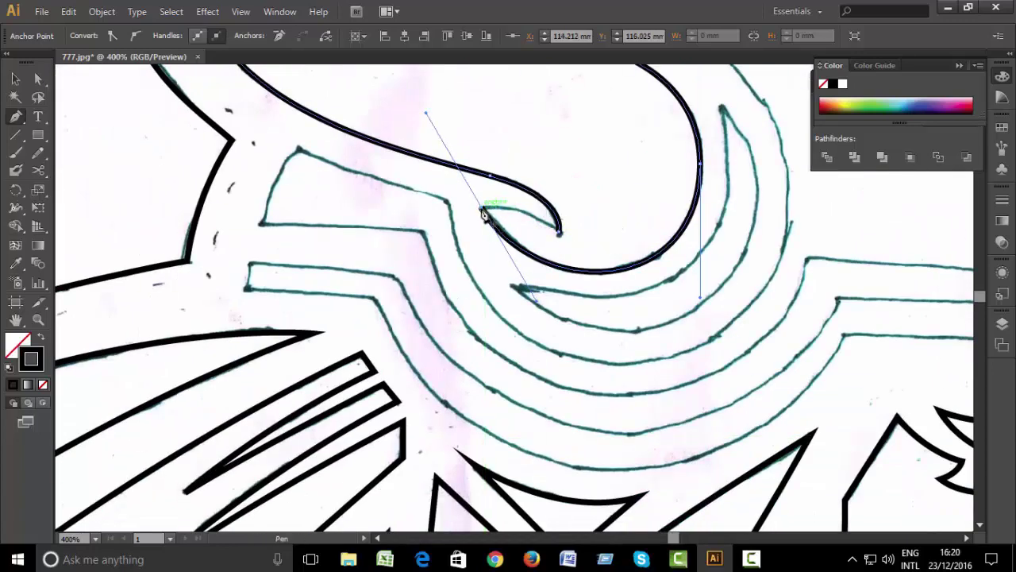
drag(561, 233, 588, 266)
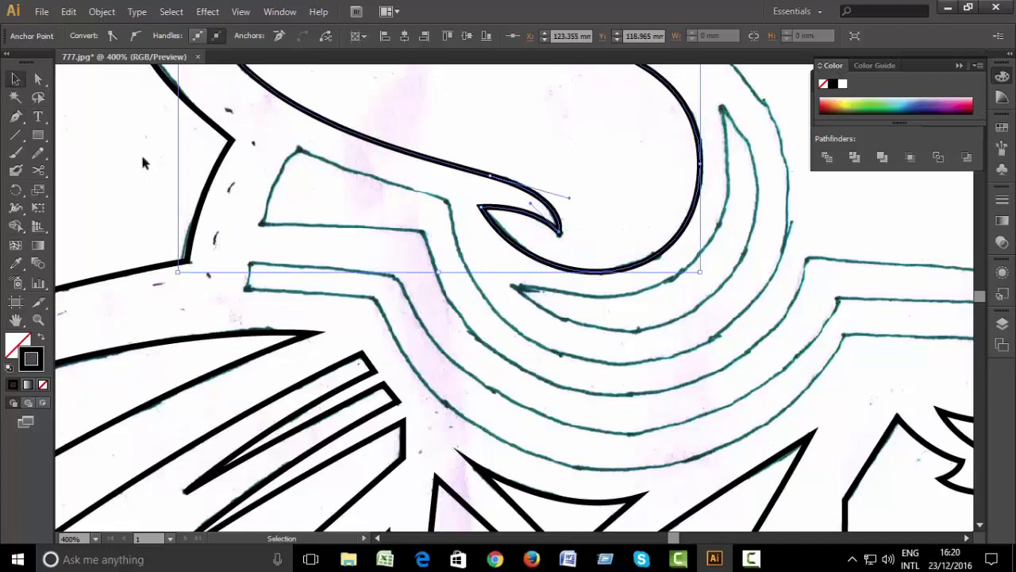
ctrl+click(416, 268)
mouse_move(417, 270)
mouse_down()
mouse_move(438, 343)
mouse_move(438, 403)
mouse_up()
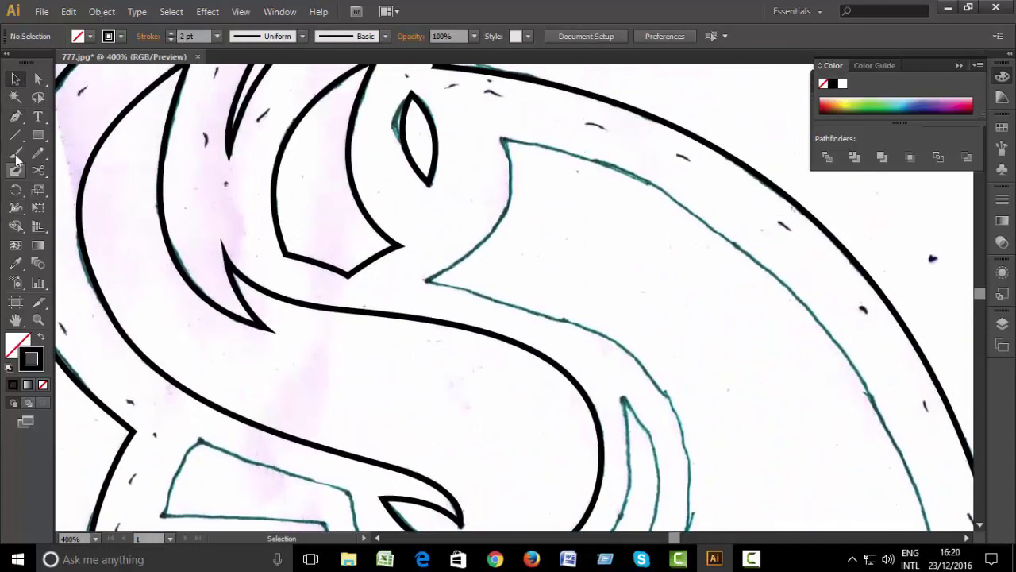
Draw a Pen path from the notch tip beside the S, curving down the helmet's right edge to a corner at the band.
click(428, 280)
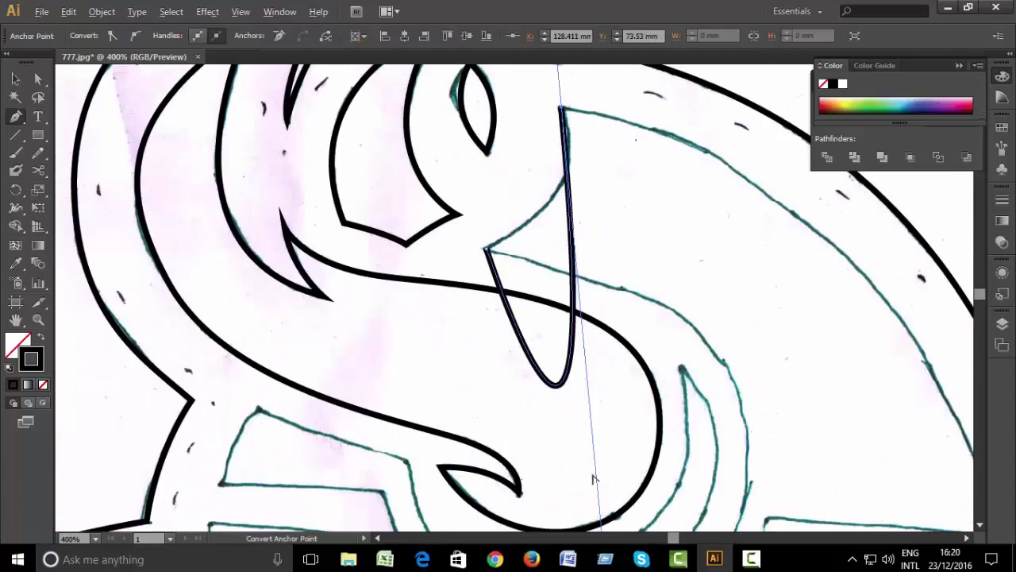
mouse_move(468, 77)
mouse_down()
mouse_move(592, 269)
mouse_move(580, 449)
mouse_up()
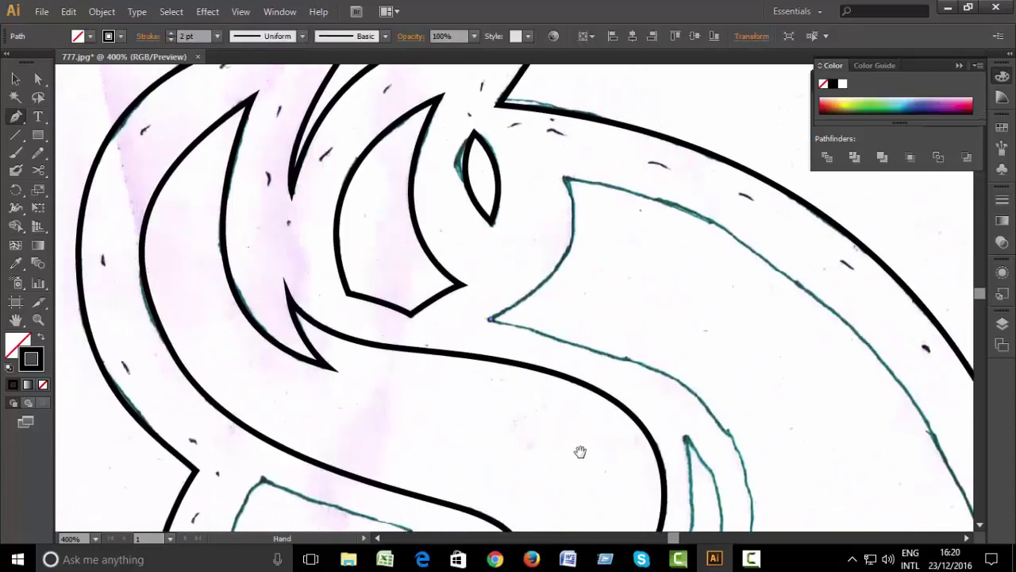
drag(567, 181, 543, 115)
drag(584, 254, 601, 267)
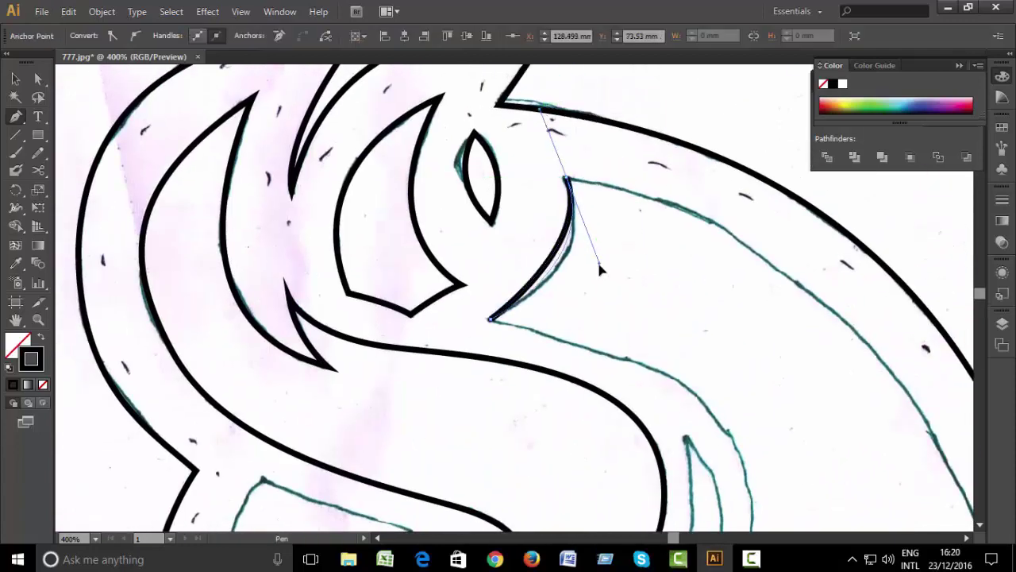
key(ctrl+minus)
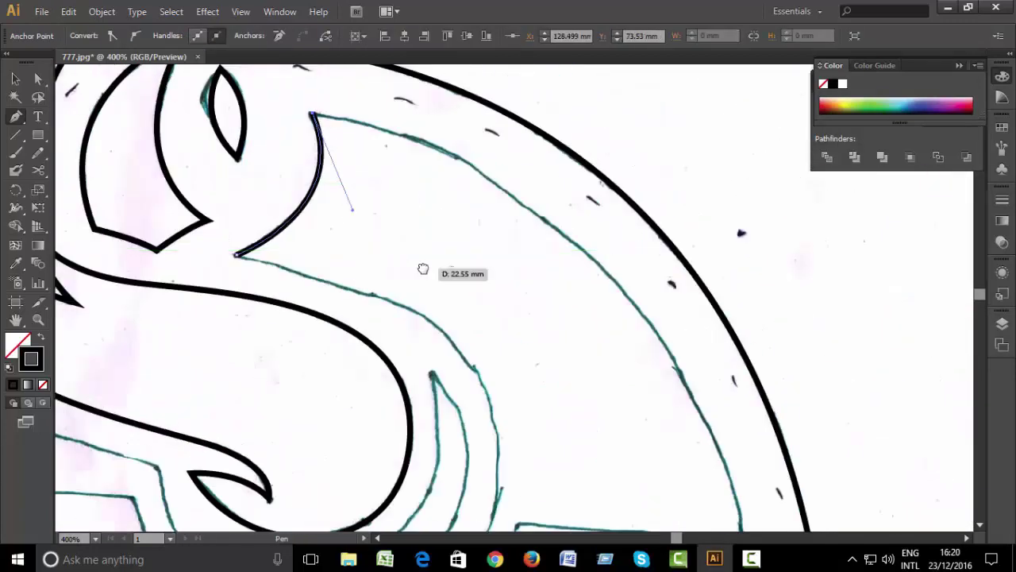
drag(422, 268, 532, 326)
scroll(540, 317, down, 1)
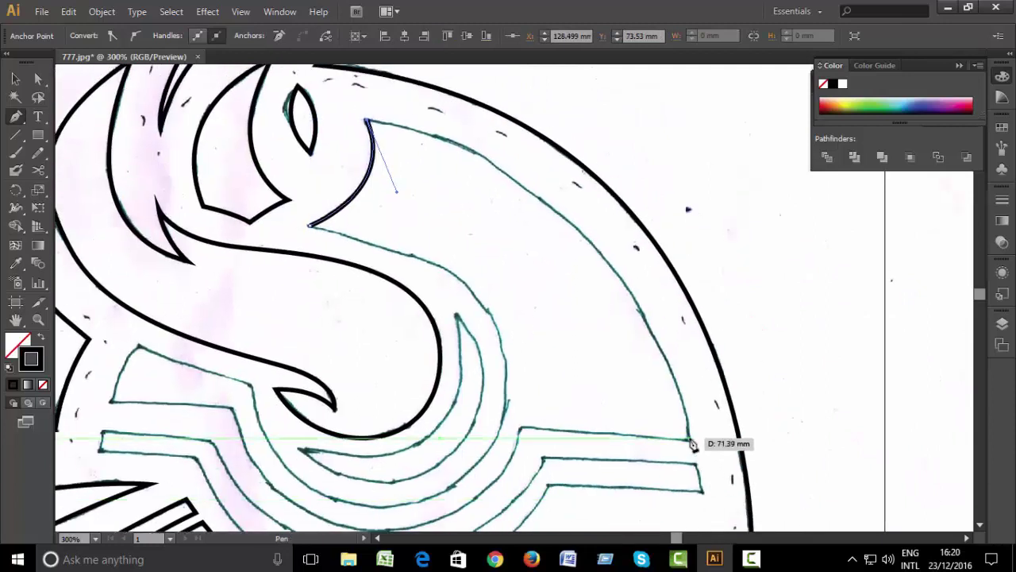
drag(689, 438, 618, 147)
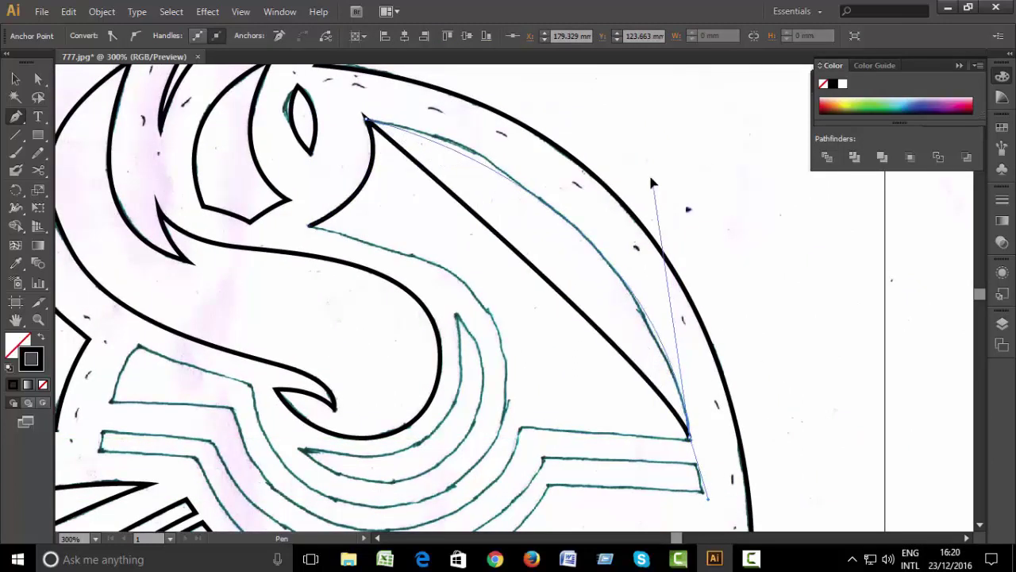
drag(618, 147, 630, 159)
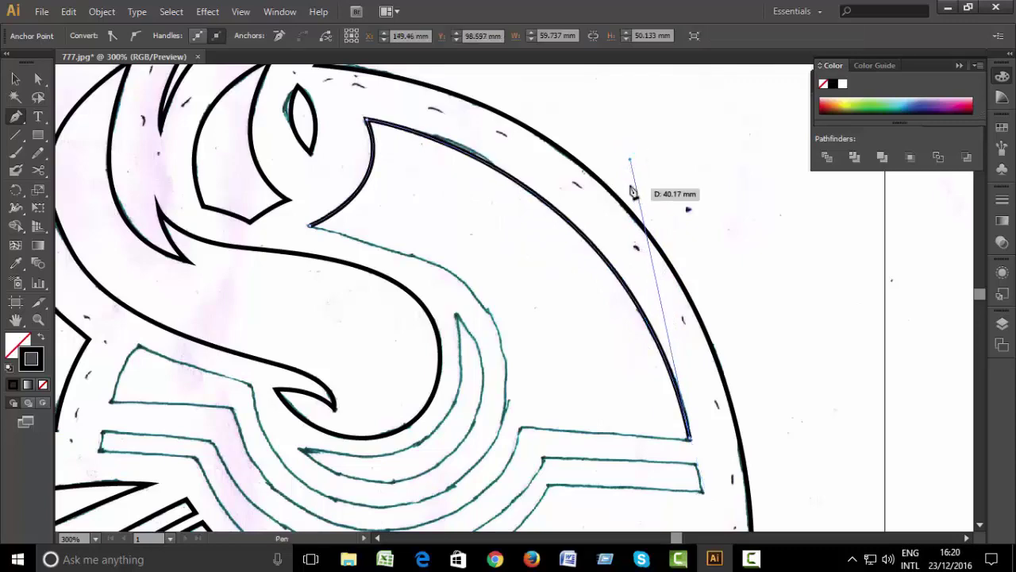
click(690, 438)
Extend the outline along the band's top and bend, converting that anchor to a corner.
click(520, 428)
scroll(524, 429, down, 3)
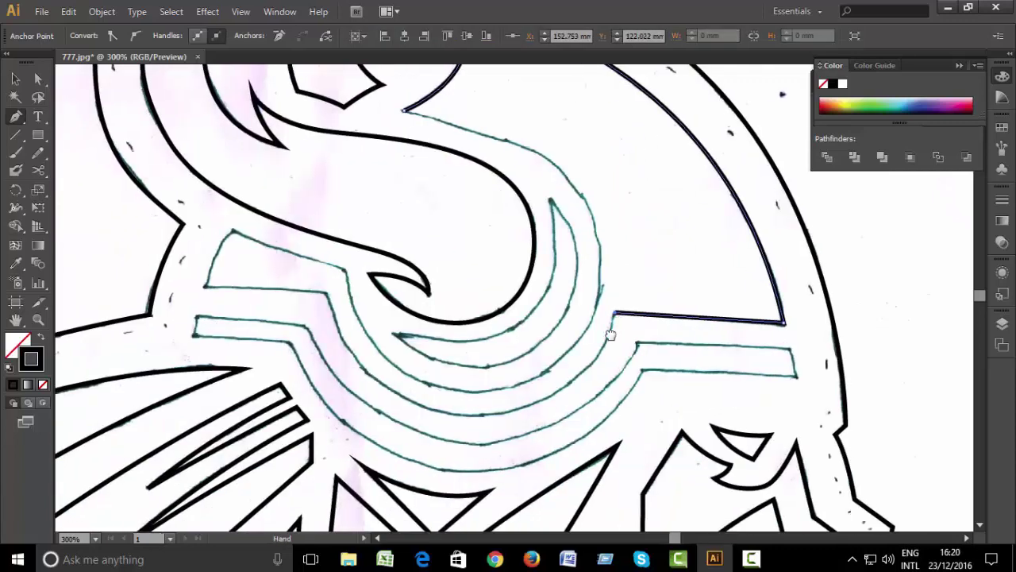
scroll(520, 413, left, 3)
scroll(521, 411, up, 1)
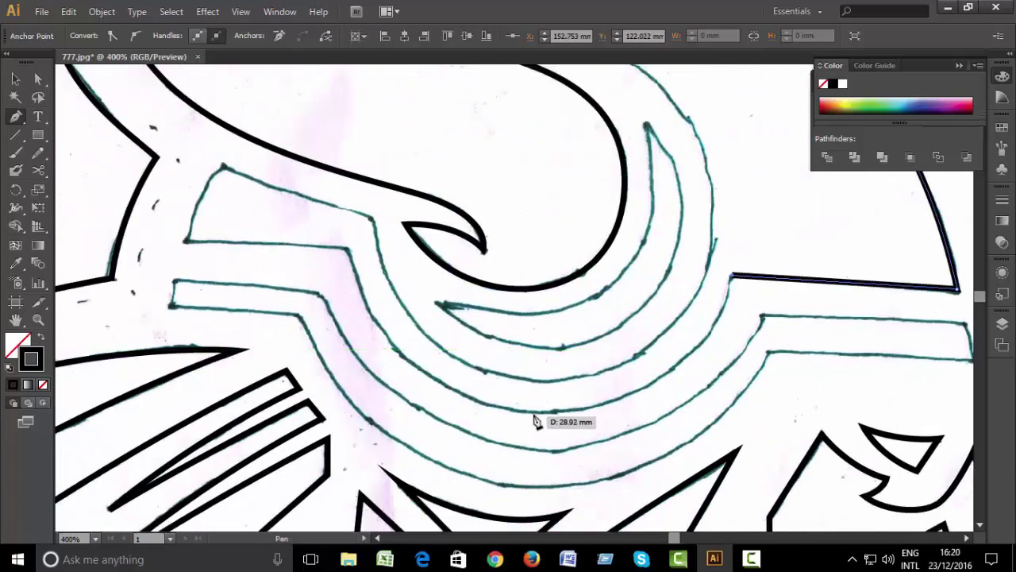
mouse_move(538, 419)
mouse_down()
mouse_move(368, 419)
mouse_move(488, 419)
mouse_move(436, 416)
mouse_up()
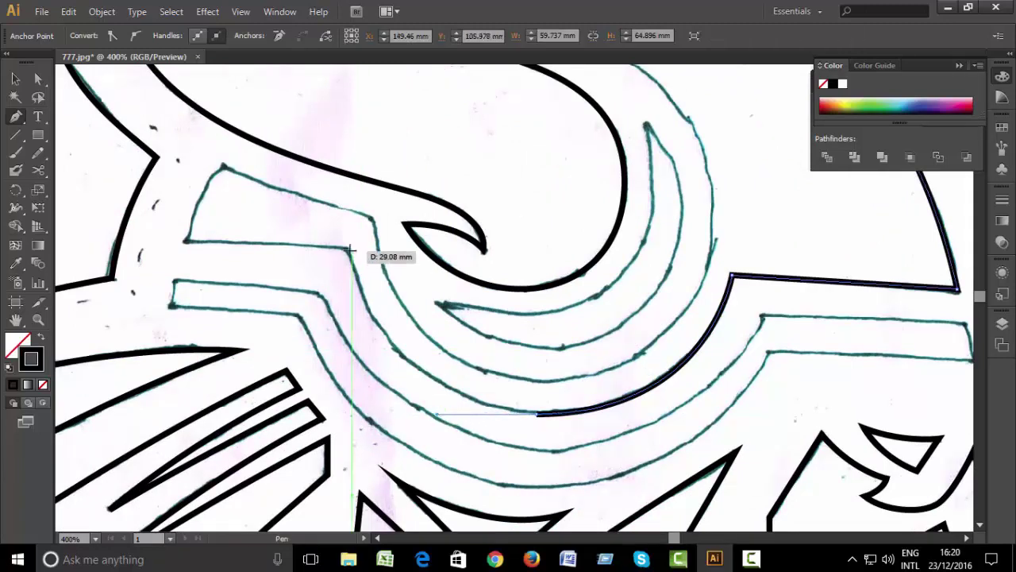
click(538, 415)
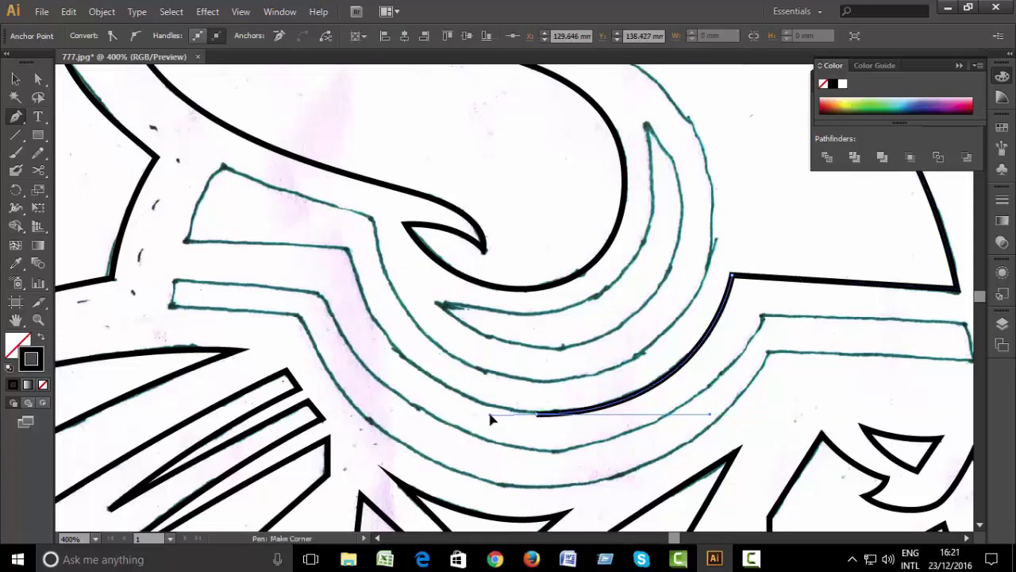
key(alt)
drag(350, 254, 308, 112)
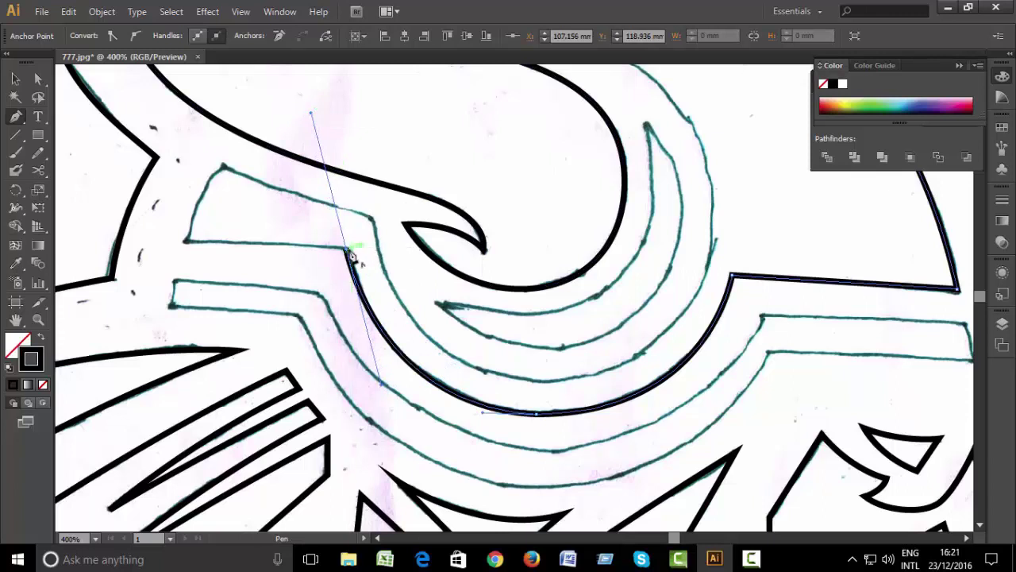
Add corners at the band's left end, curve down the S stroke, and undo the stray segment.
click(187, 242)
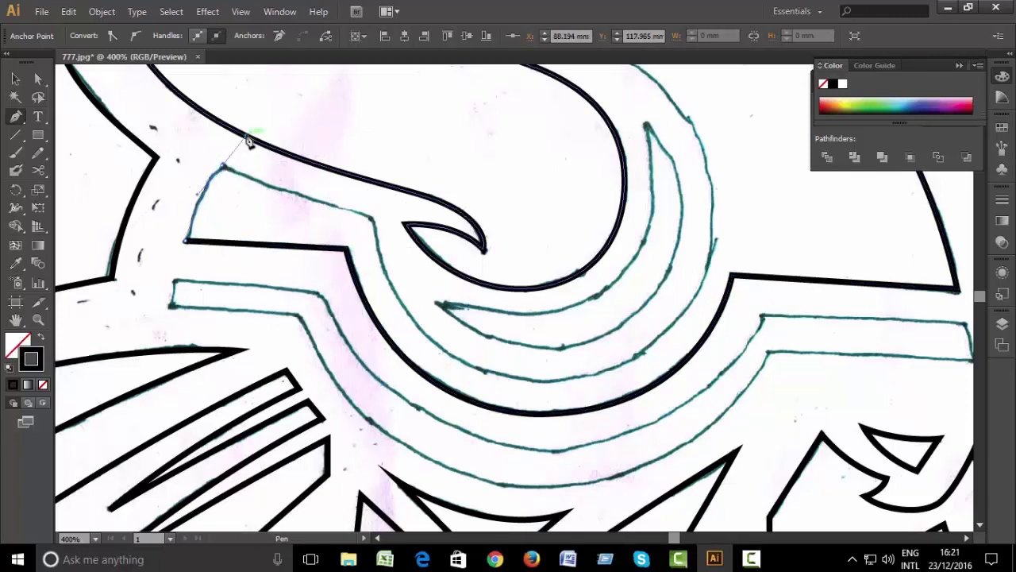
click(222, 166)
click(371, 216)
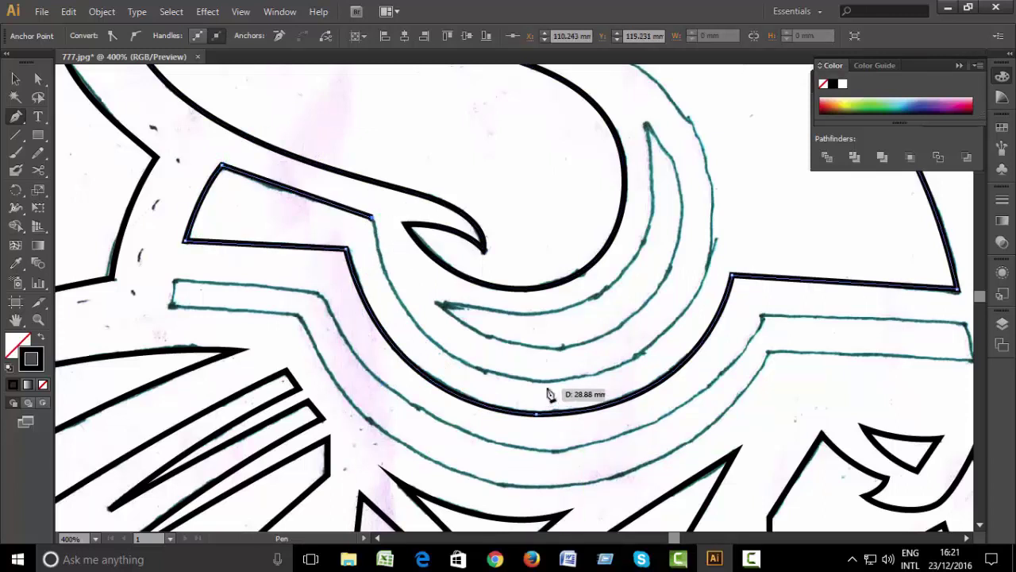
drag(550, 387, 679, 389)
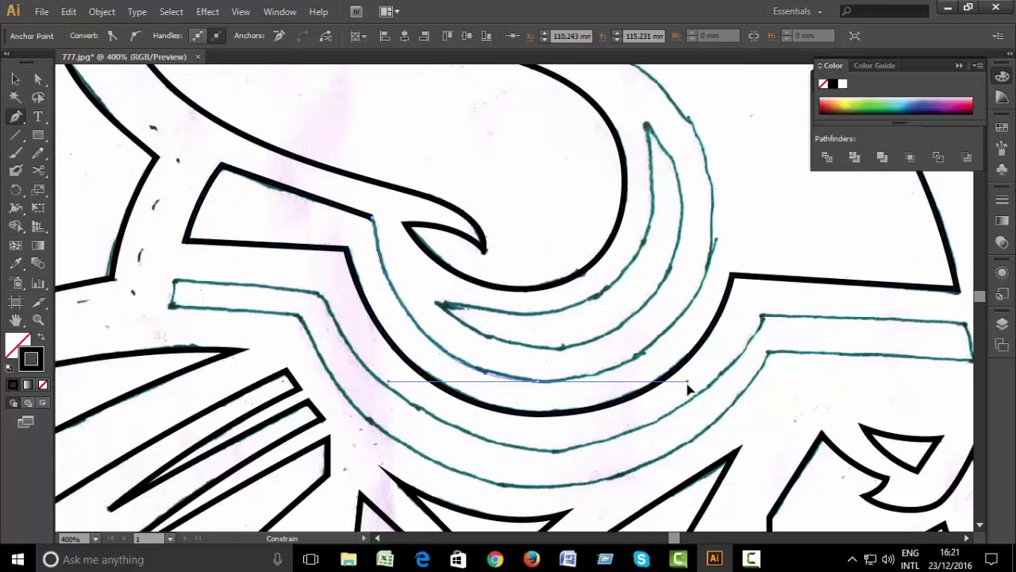
mouse_move(717, 201)
mouse_down()
mouse_move(712, 270)
mouse_move(703, 216)
mouse_move(747, 442)
mouse_up()
mouse_move(505, 300)
mouse_down()
mouse_move(608, 336)
mouse_move(561, 317)
mouse_move(499, 318)
mouse_move(561, 320)
mouse_up()
key(ctrl+z)
key(ctrl)
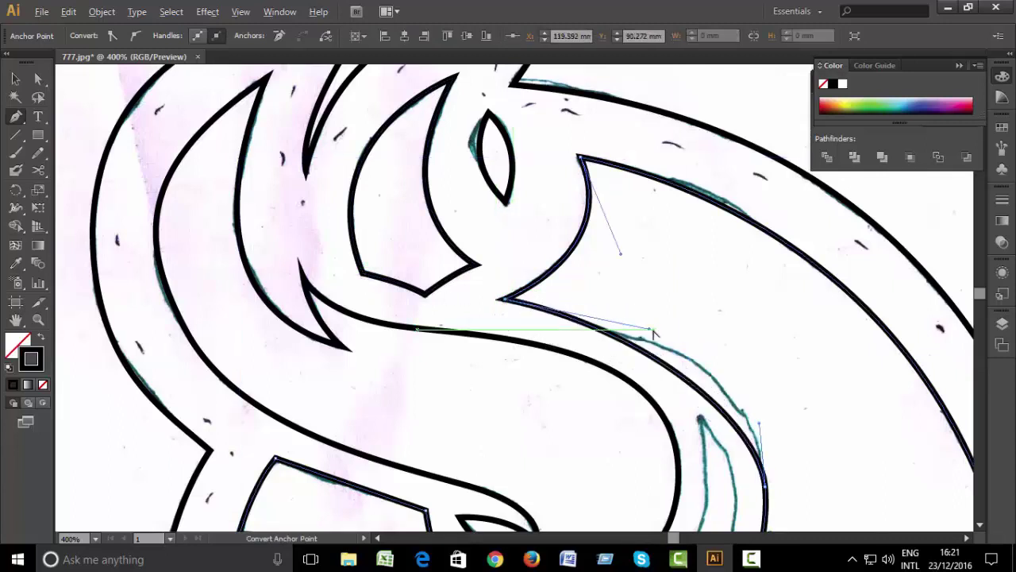
Adjust the curve handles near the S's upper stroke so the right-side outline closes.
drag(653, 332, 740, 346)
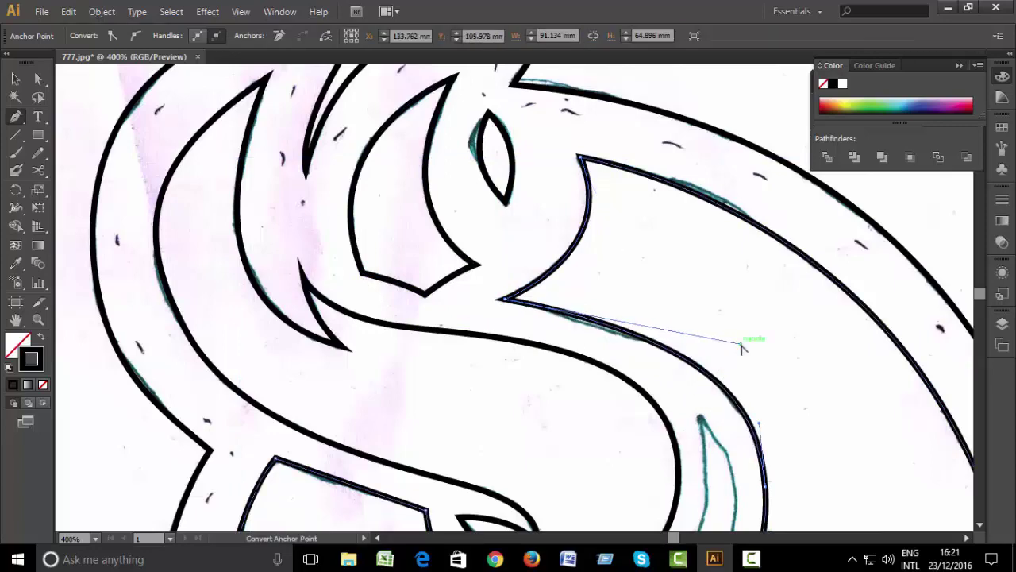
scroll(742, 349, down, 5)
scroll(722, 201, down, 1)
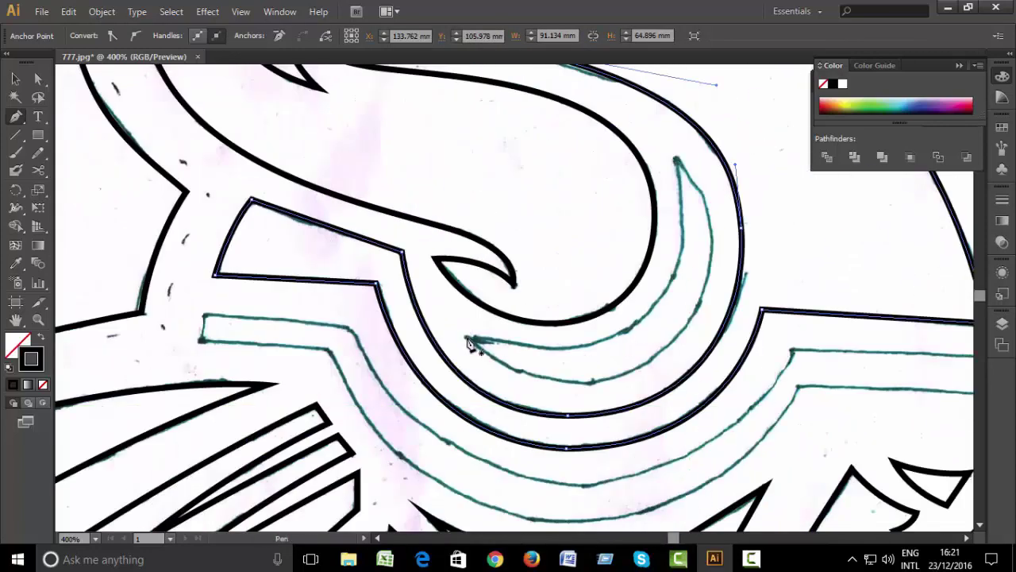
click(468, 340)
scroll(675, 223, up, 5)
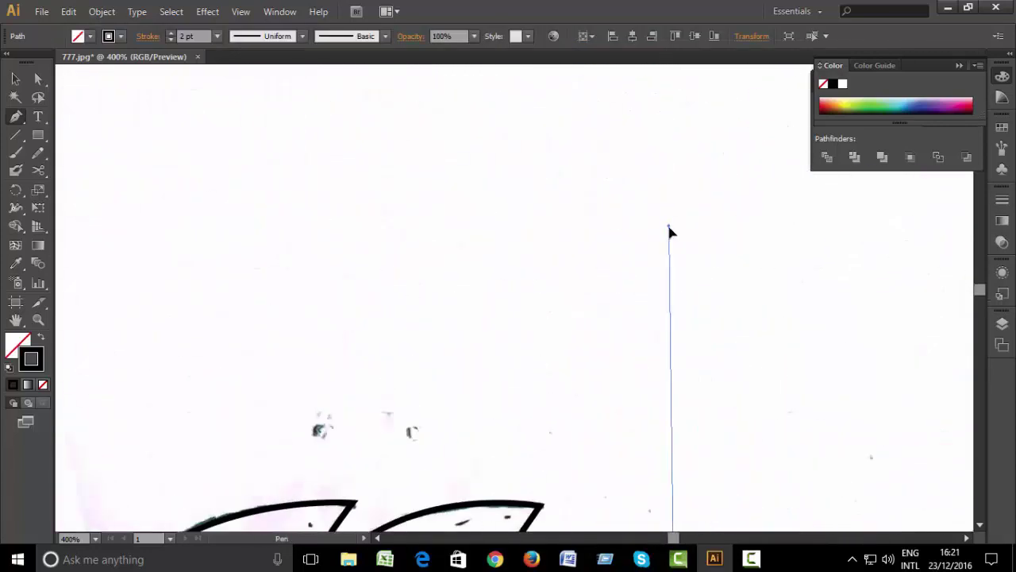
scroll(659, 159, down, 5)
Draw an ellipse around the S's inner curl and squash it from the top.
ctrl+click(251, 312)
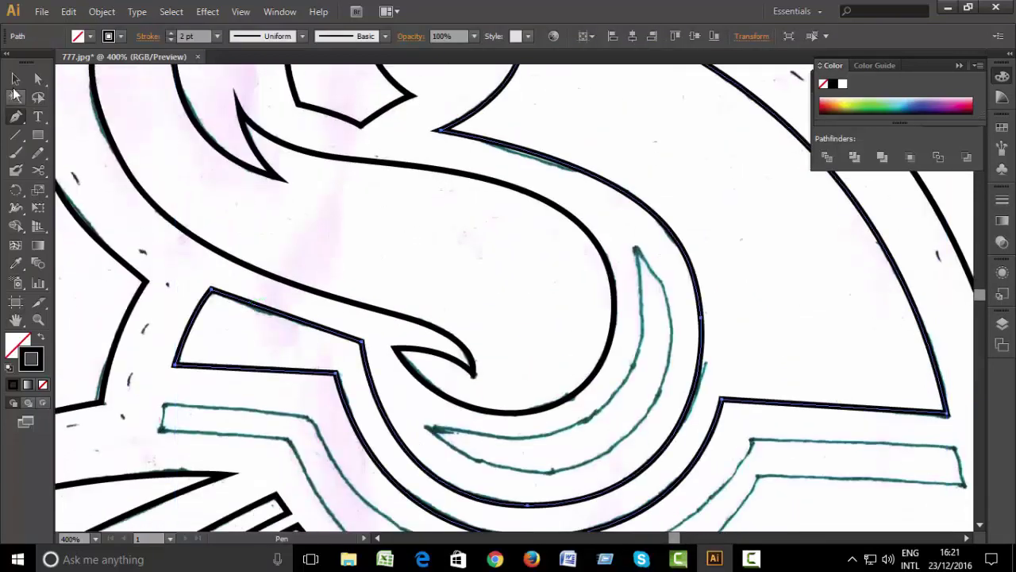
drag(38, 135, 102, 169)
drag(529, 300, 673, 445)
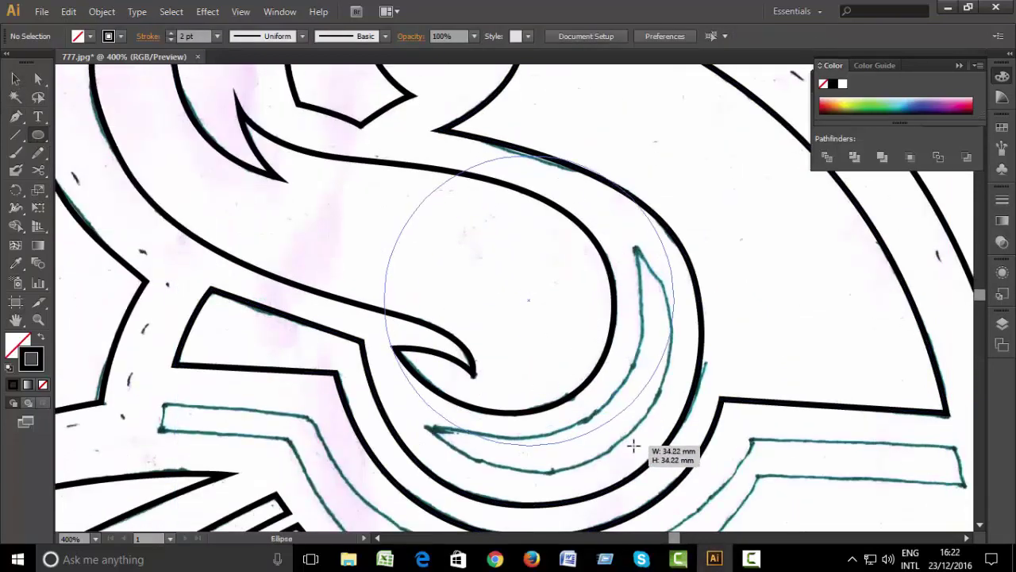
key(v)
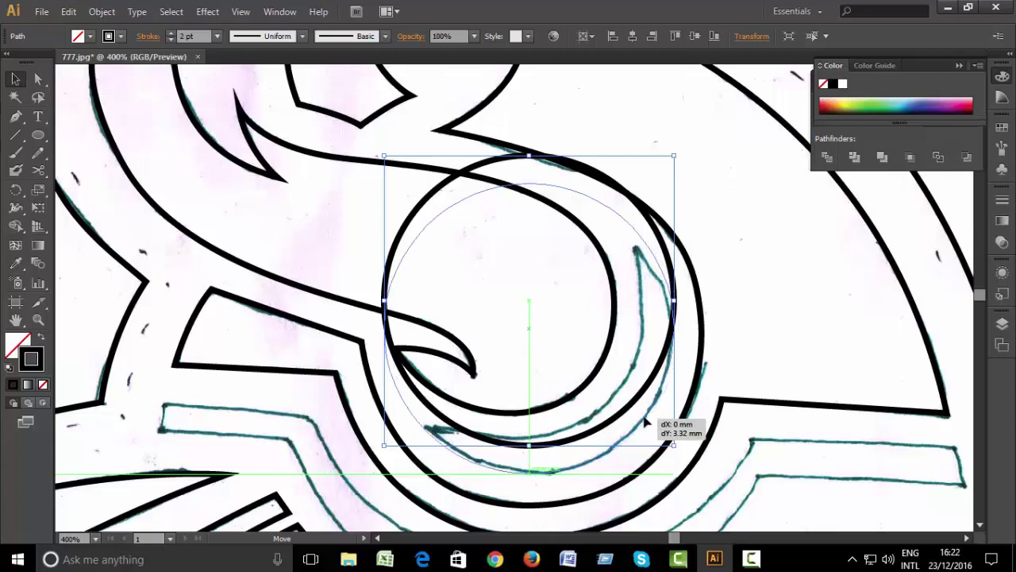
drag(647, 424, 647, 424)
drag(528, 185, 528, 205)
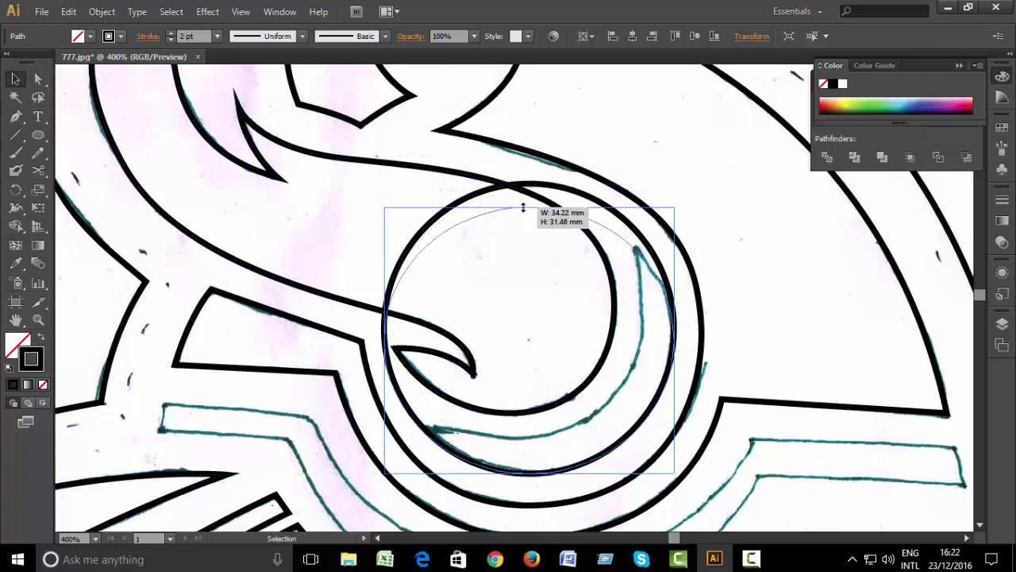
right_click(632, 344)
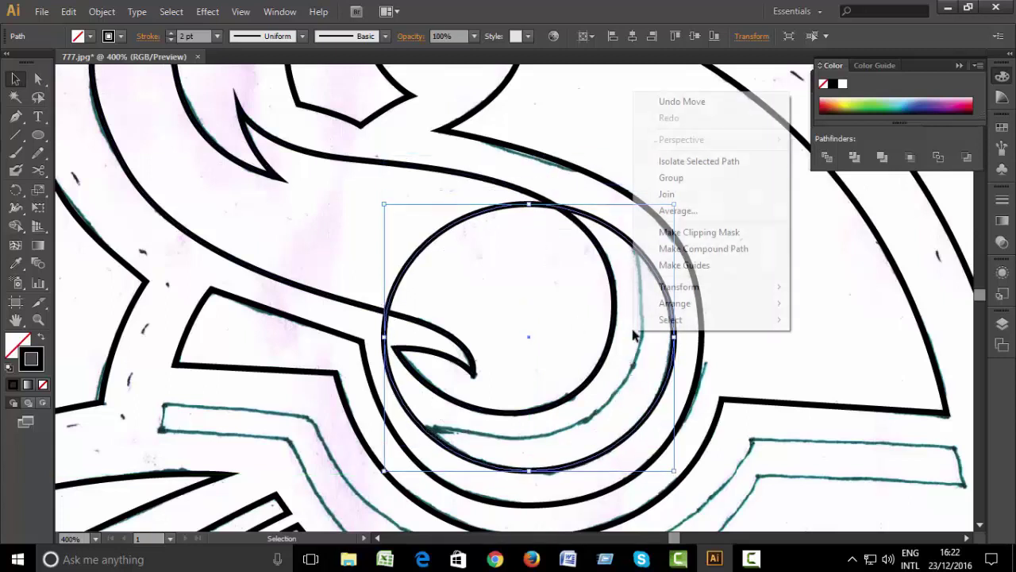
click(620, 335)
Duplicate the circle, stretch it taller, offset it, and select both circles.
mouse_move(667, 391)
mouse_down()
mouse_move(640, 377)
mouse_move(640, 365)
mouse_up()
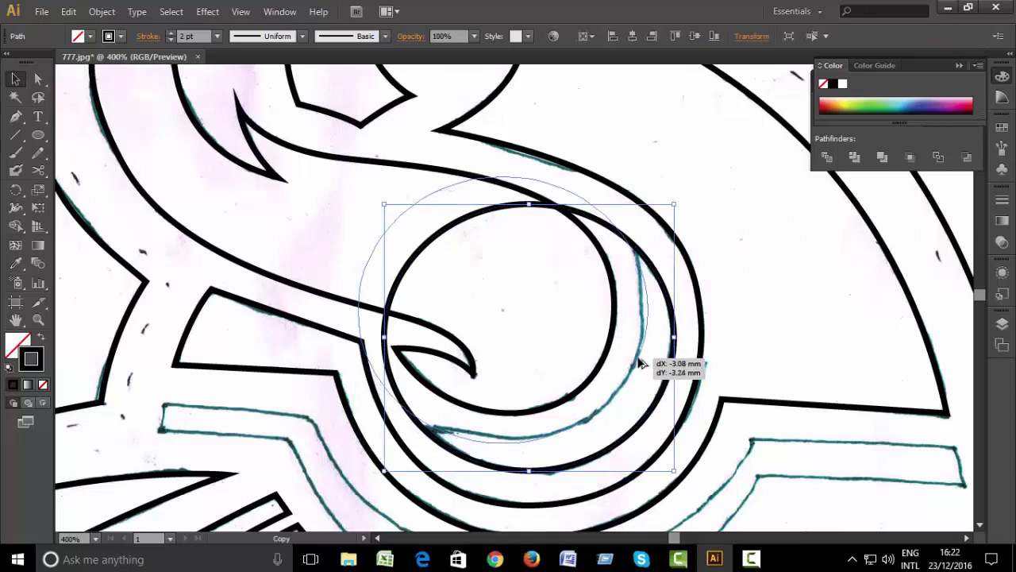
drag(640, 365, 635, 362)
drag(498, 177, 498, 153)
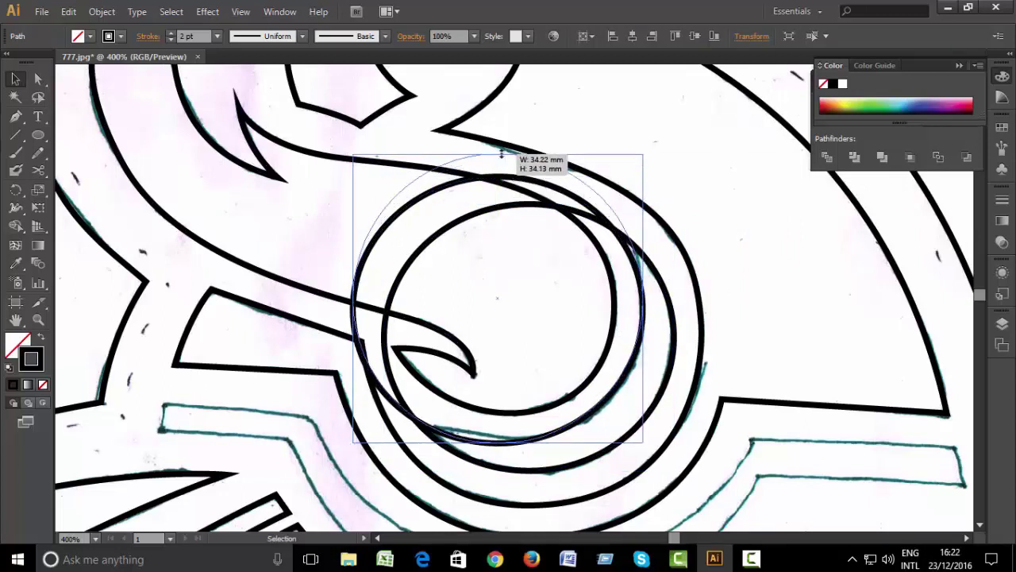
drag(601, 406, 603, 412)
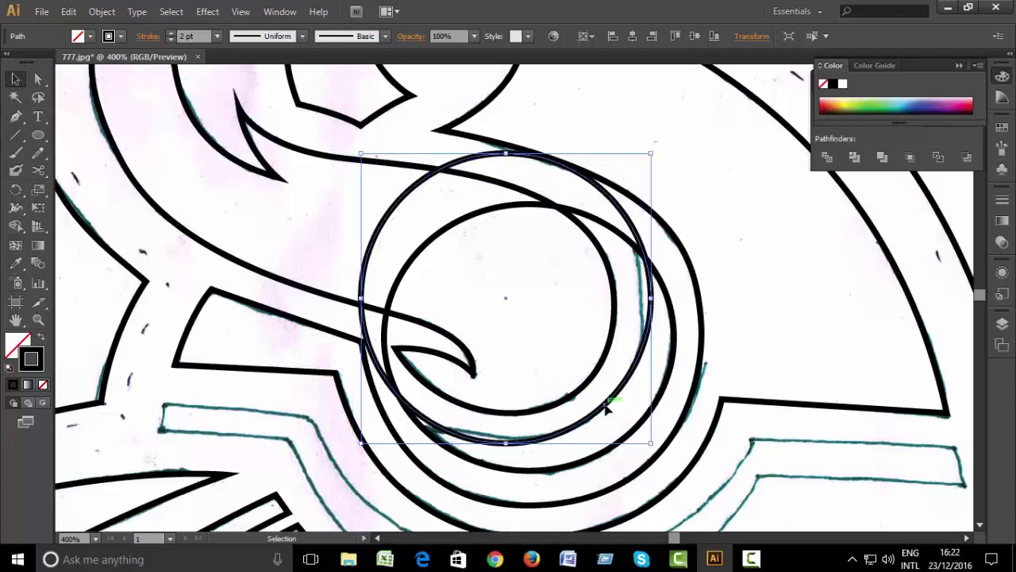
shift+click(666, 360)
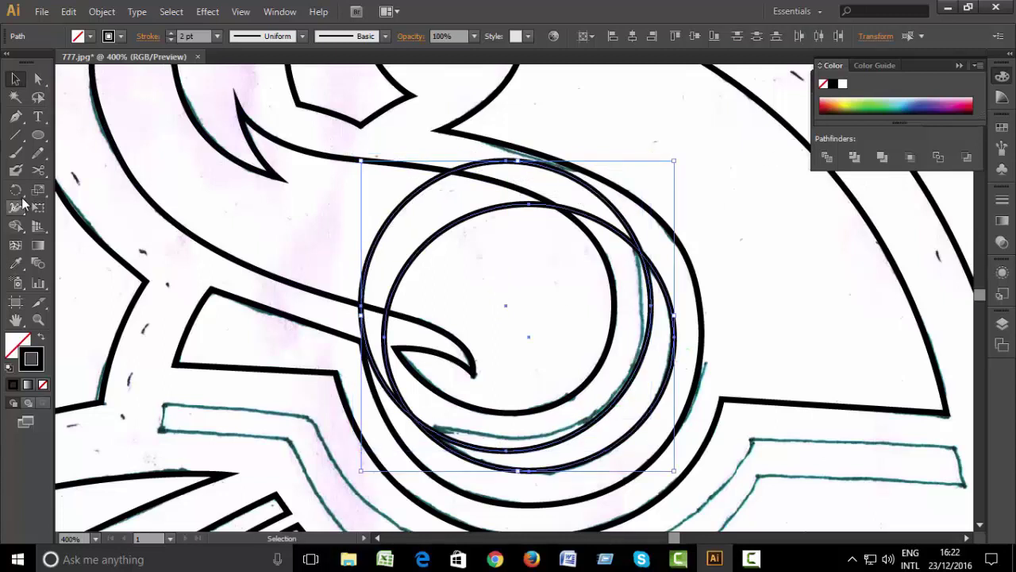
Use Shape Builder to merge and remove circle regions into a crescent, deleting leftover paths.
click(16, 226)
alt+click(646, 403)
key(v)
click(601, 340)
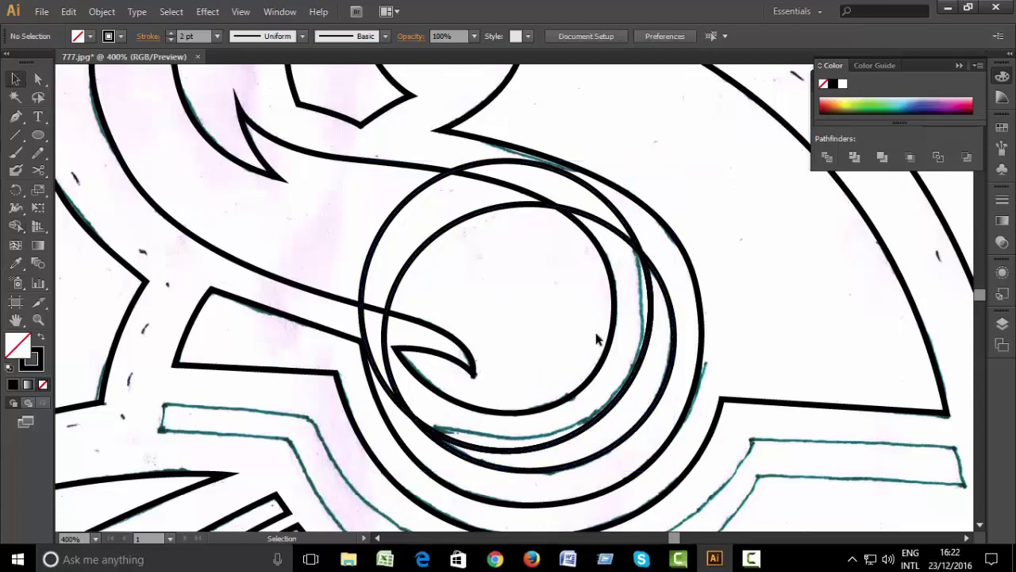
click(615, 205)
key(Delete)
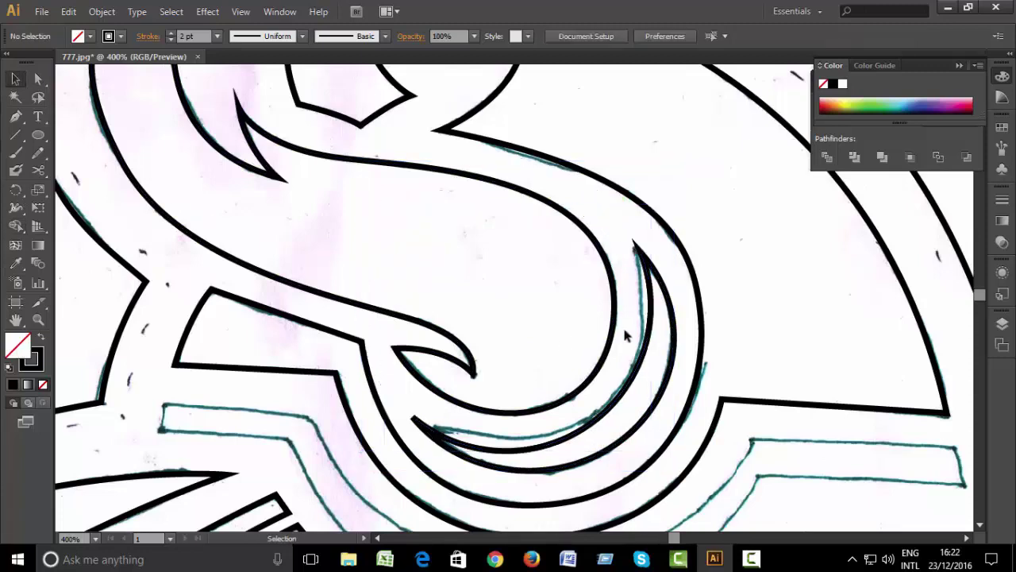
scroll(625, 336, down, 1)
Start tracing the rim band at its left end with a corner and a curved bottom anchor.
drag(485, 413, 429, 262)
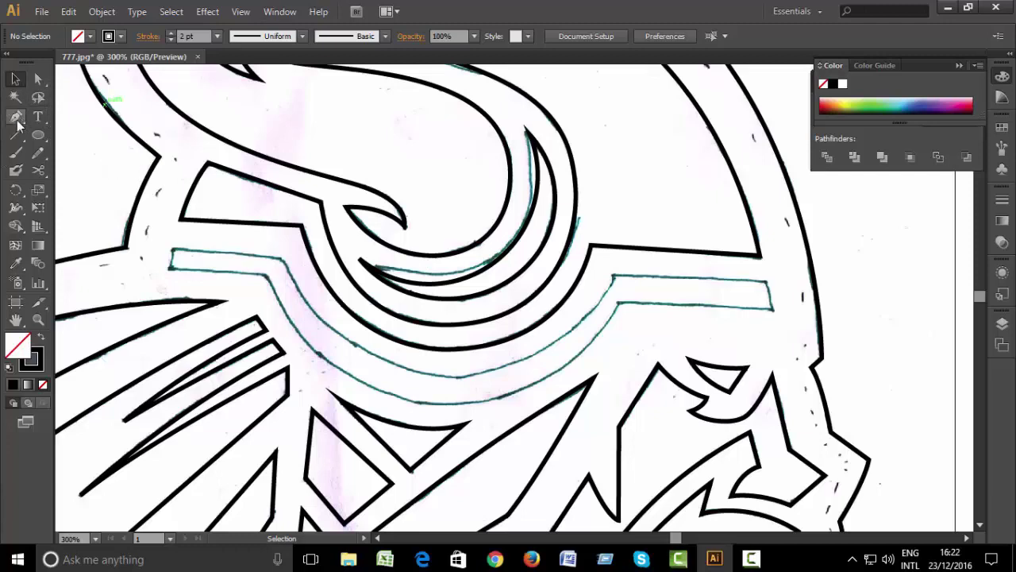
click(171, 268)
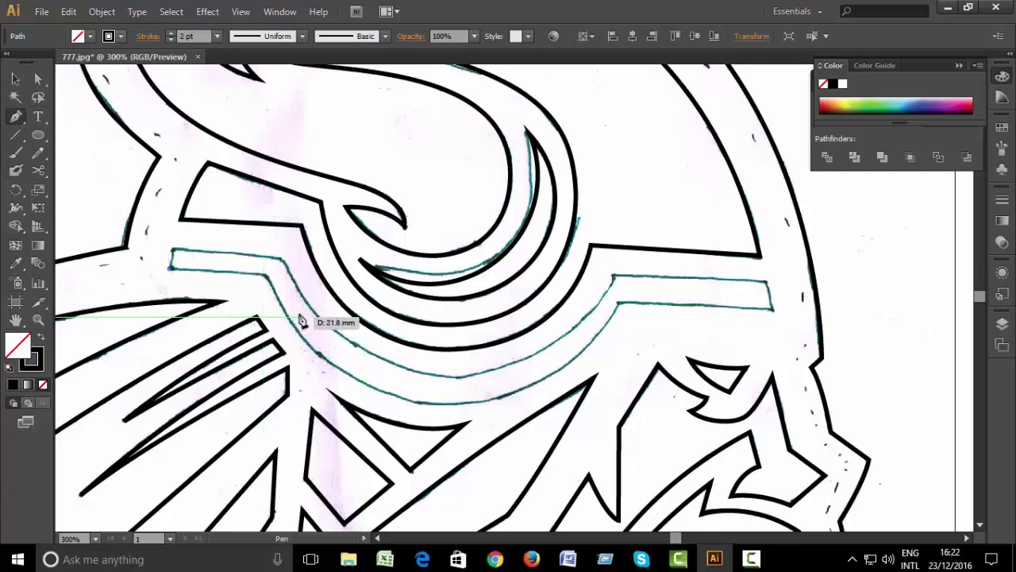
scroll(300, 319, up, 2)
drag(277, 289, 553, 350)
click(480, 258)
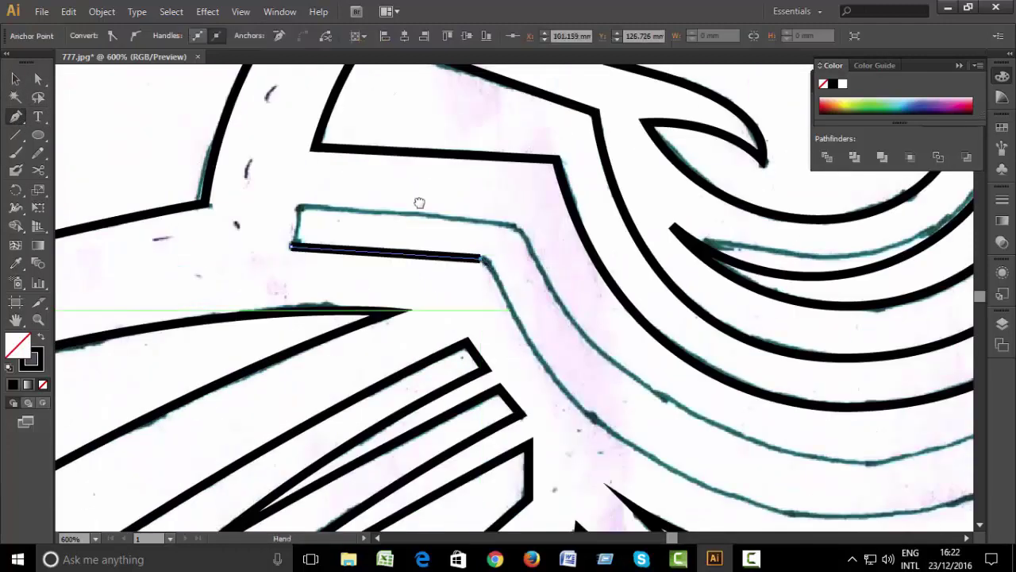
scroll(651, 336, down, 3)
scroll(651, 336, right, 4)
mouse_move(592, 384)
mouse_down()
mouse_move(876, 382)
mouse_move(672, 450)
mouse_move(337, 401)
mouse_up()
Continue the band path up its right end and back along the top edge.
click(717, 246)
click(647, 304)
click(635, 248)
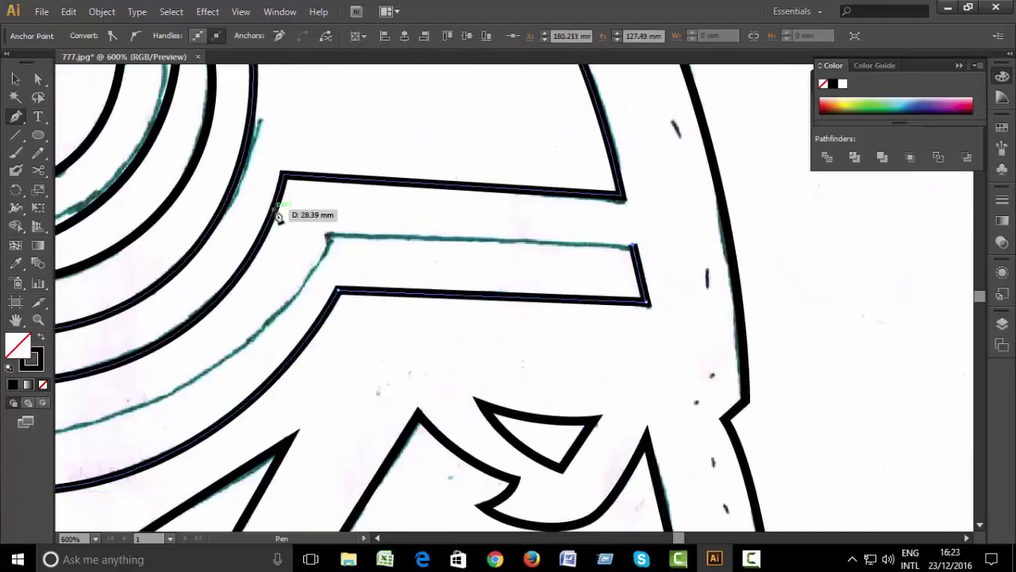
click(328, 236)
drag(399, 274, 622, 218)
mouse_move(240, 388)
mouse_down()
mouse_move(401, 431)
mouse_move(127, 399)
mouse_up()
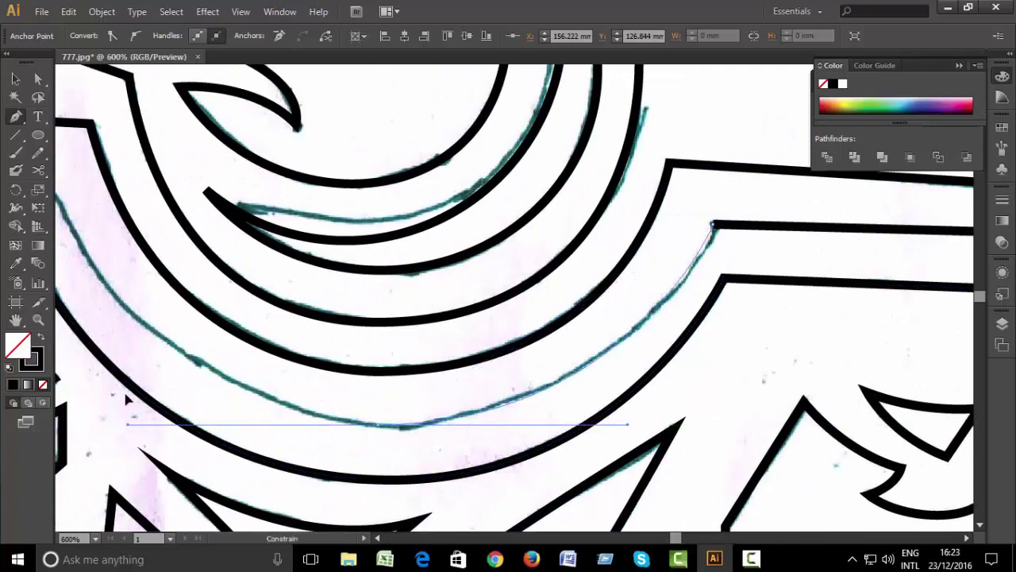
drag(224, 349, 457, 353)
Add an anchor on the teal upper curve and pull its handles with Convert Anchor Point.
click(284, 200)
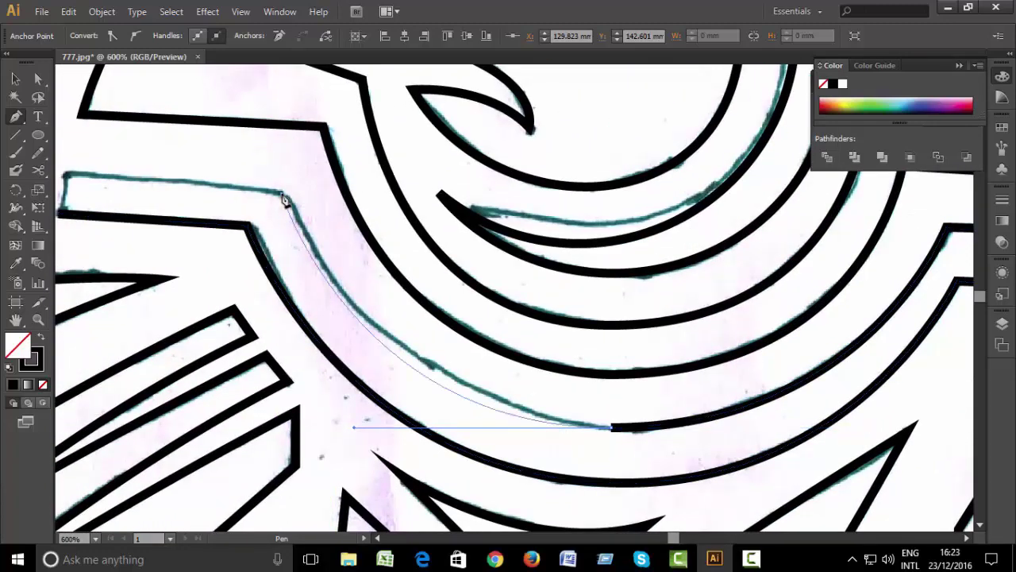
key(shift+c)
click(354, 426)
click(639, 298)
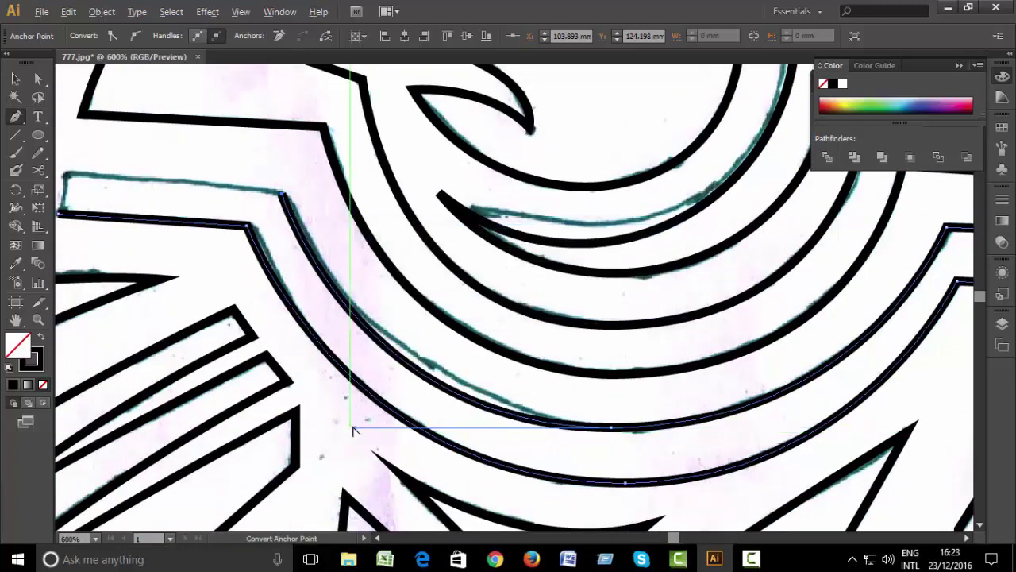
drag(355, 430, 399, 426)
key(p)
Close the band path at its starting anchor, deselect it, and zoom out with Ctrl+0.
drag(256, 261, 538, 359)
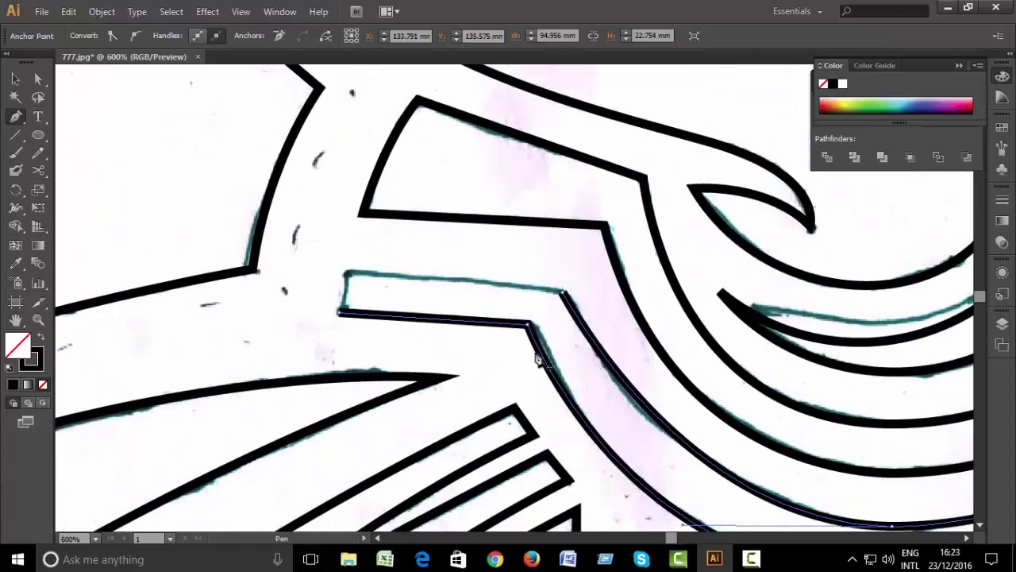
click(347, 276)
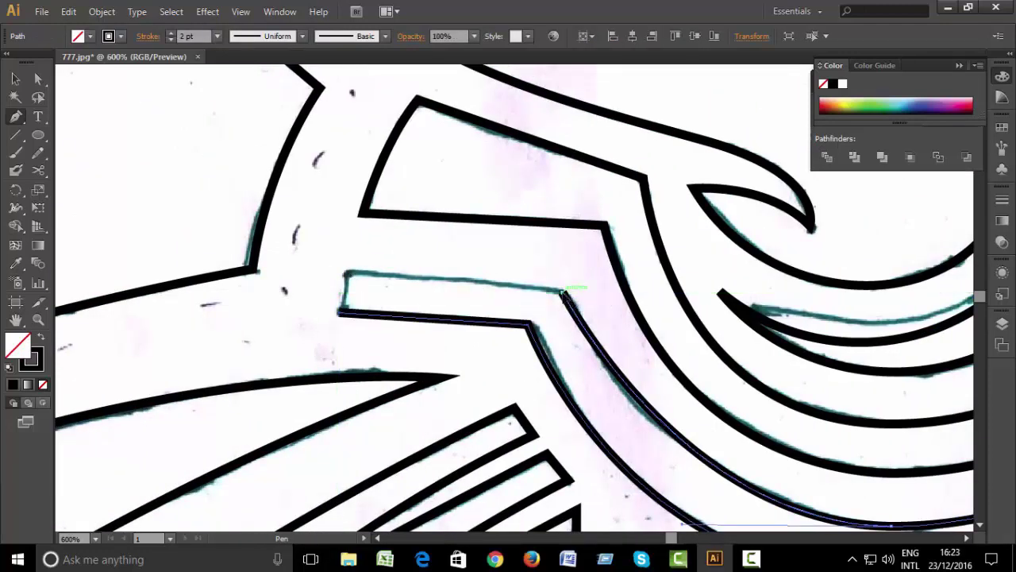
click(339, 312)
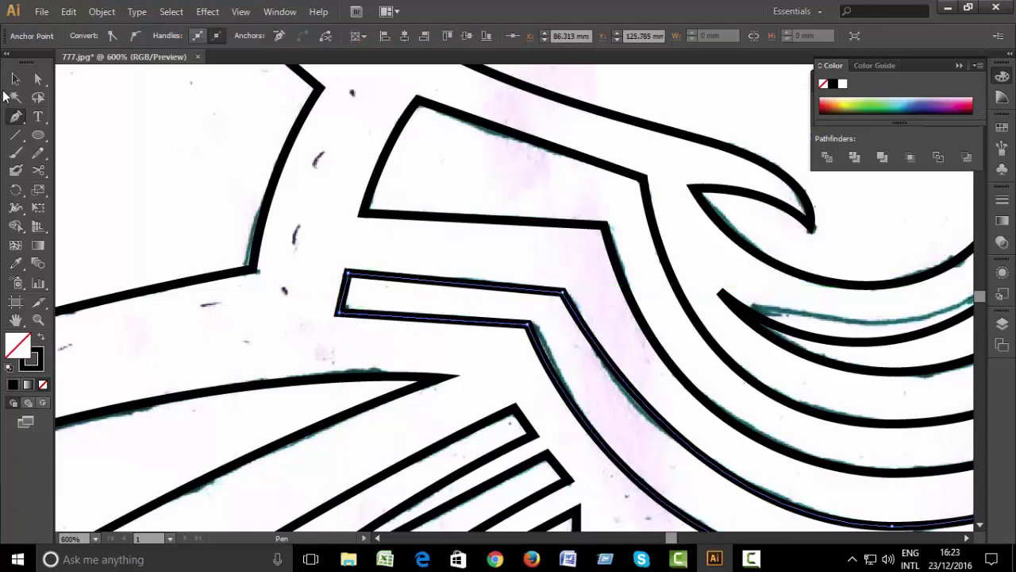
click(15, 79)
click(144, 176)
key(ctrl+0)
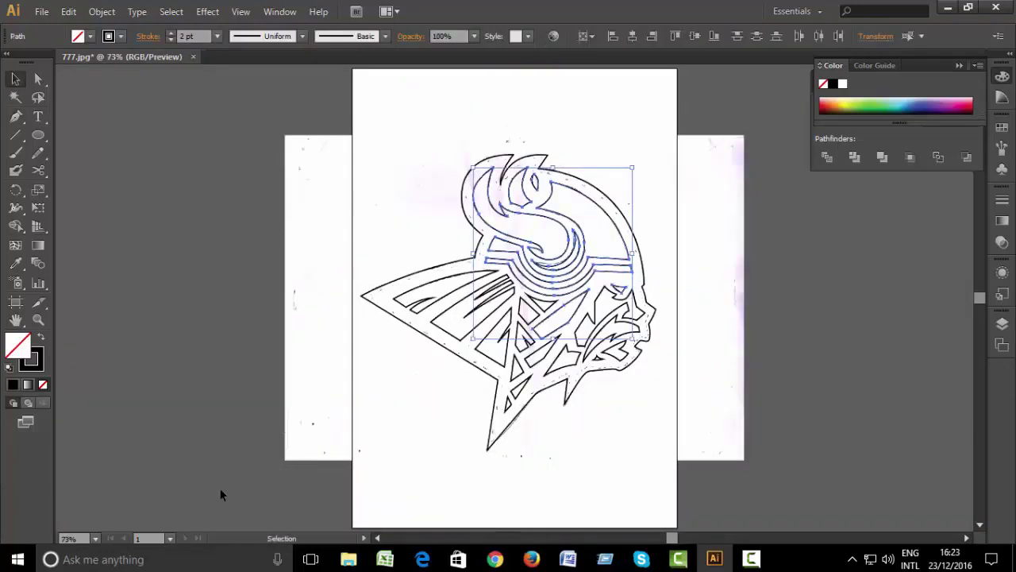
Unlock all artwork, then lock only the scanned sketch image.
click(68, 11)
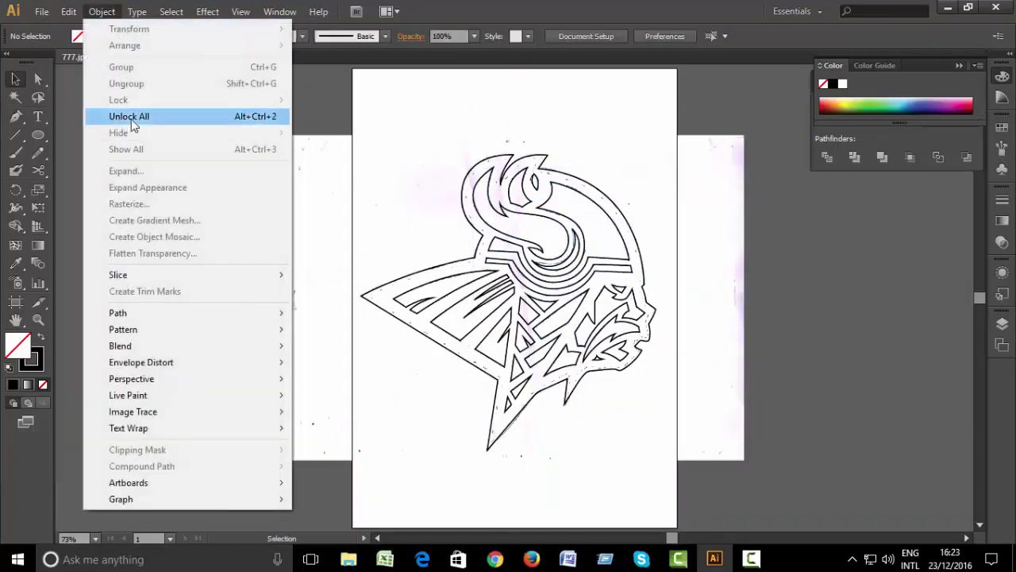
click(131, 119)
click(274, 199)
click(101, 11)
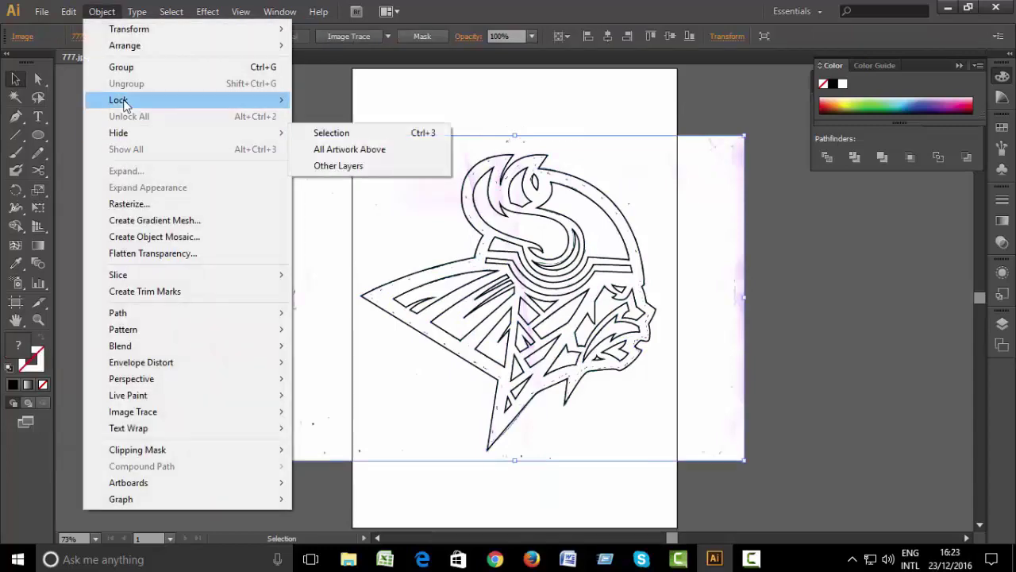
click(331, 100)
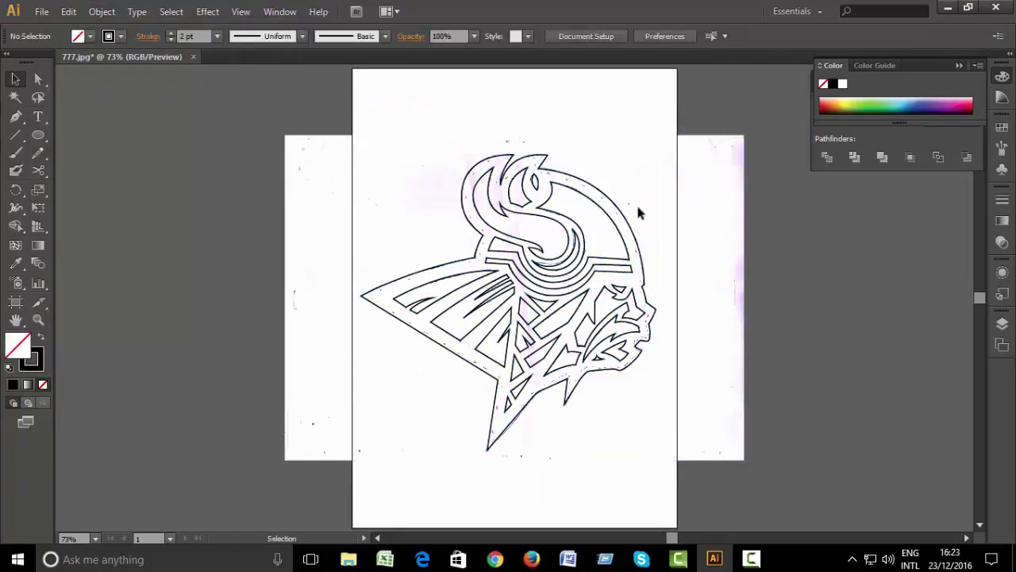
Offset the logo's outer outline inward by -2 mm with Offset Path.
scroll(293, 376, up, 3)
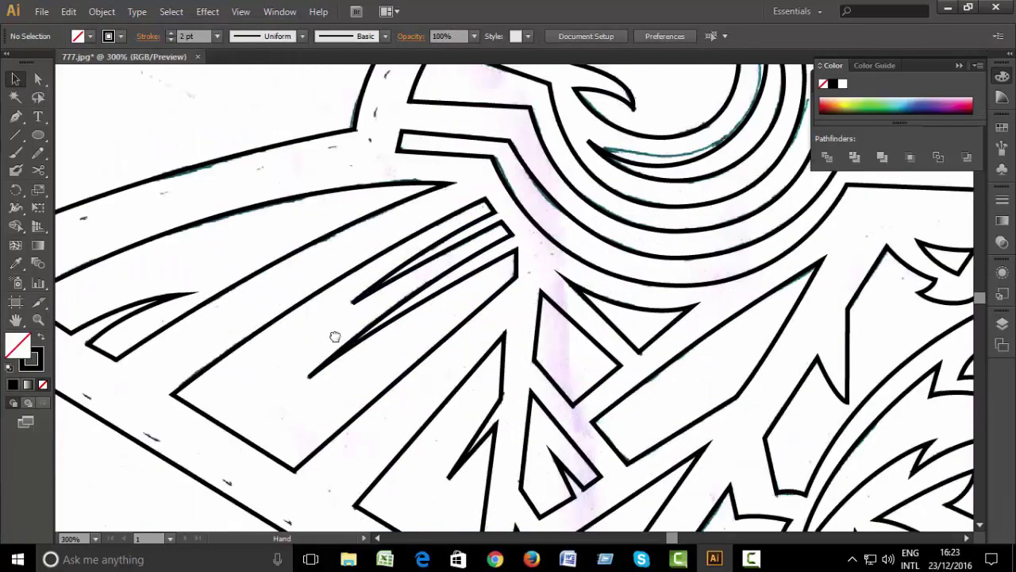
scroll(333, 335, up, 1)
click(332, 368)
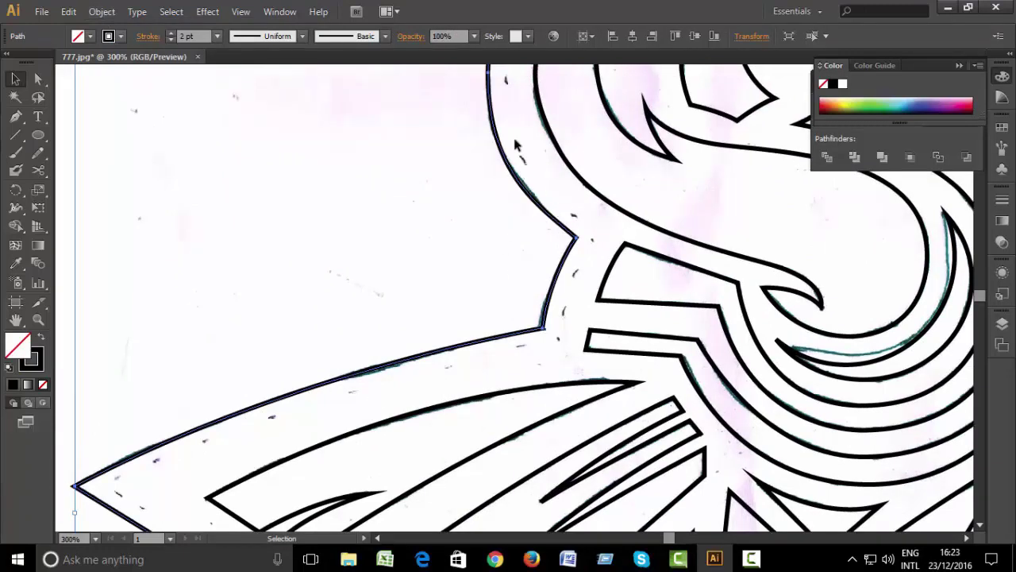
click(102, 11)
mouse_move(117, 313)
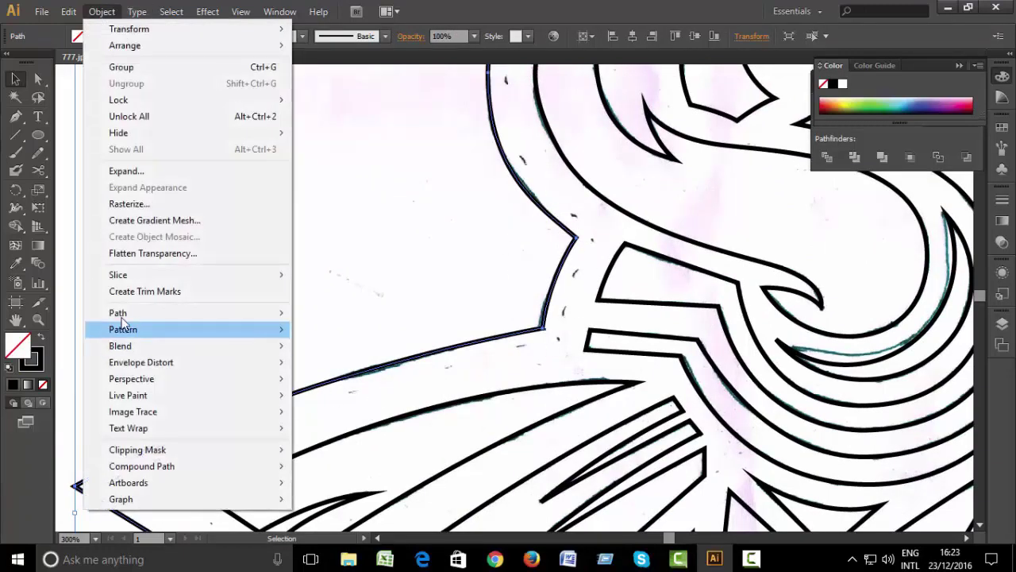
click(353, 367)
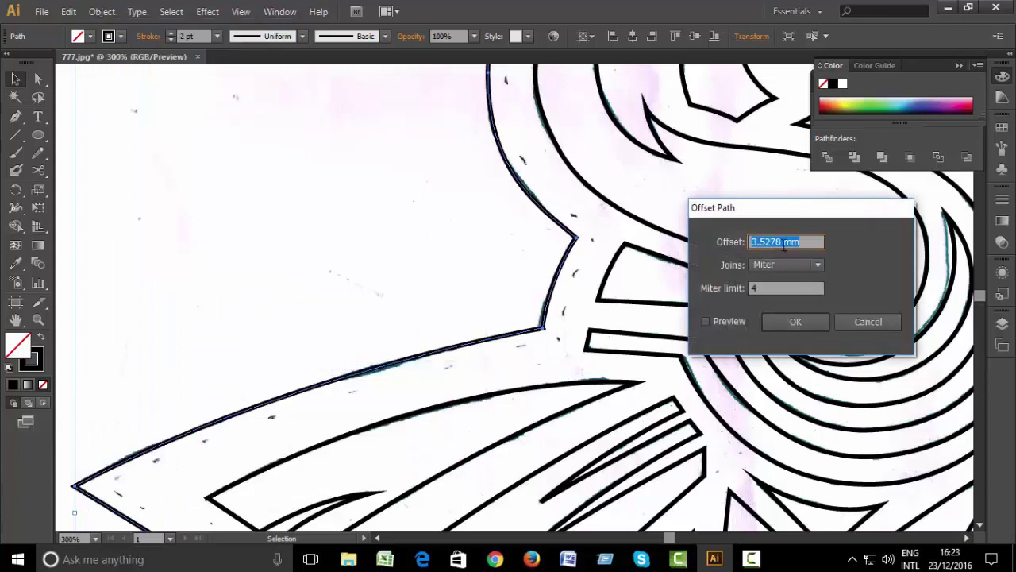
text(2)
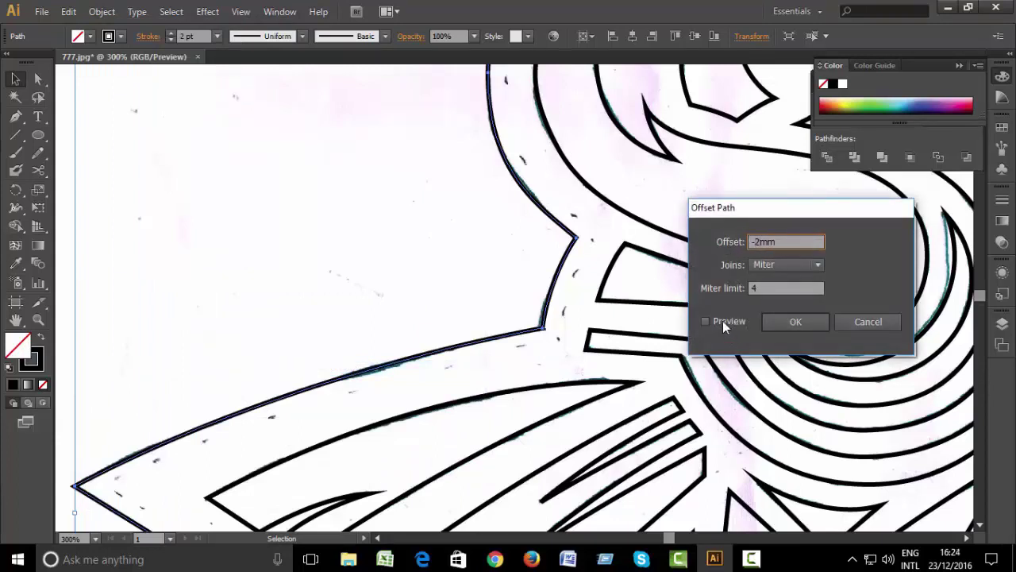
click(722, 321)
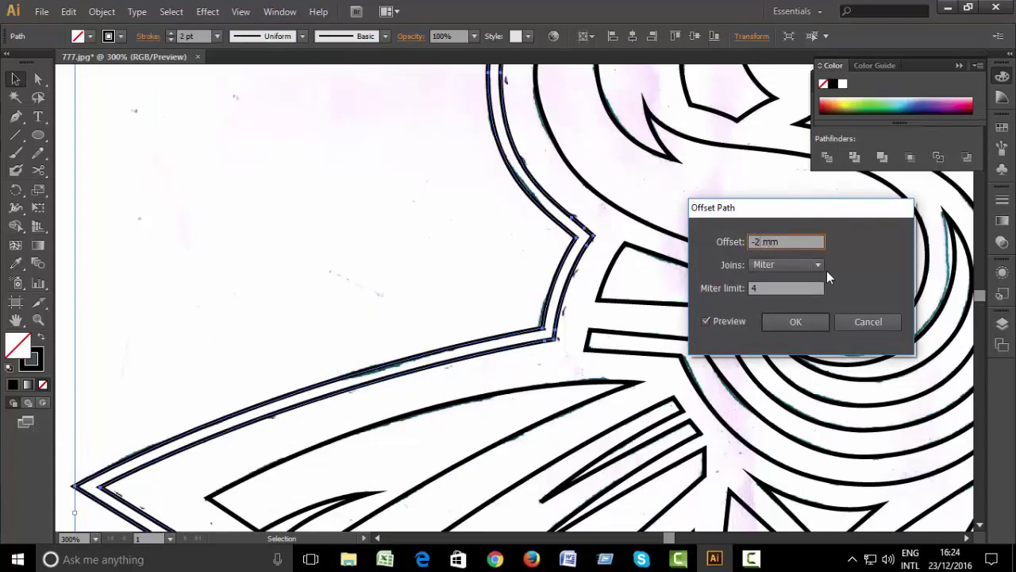
text(5)
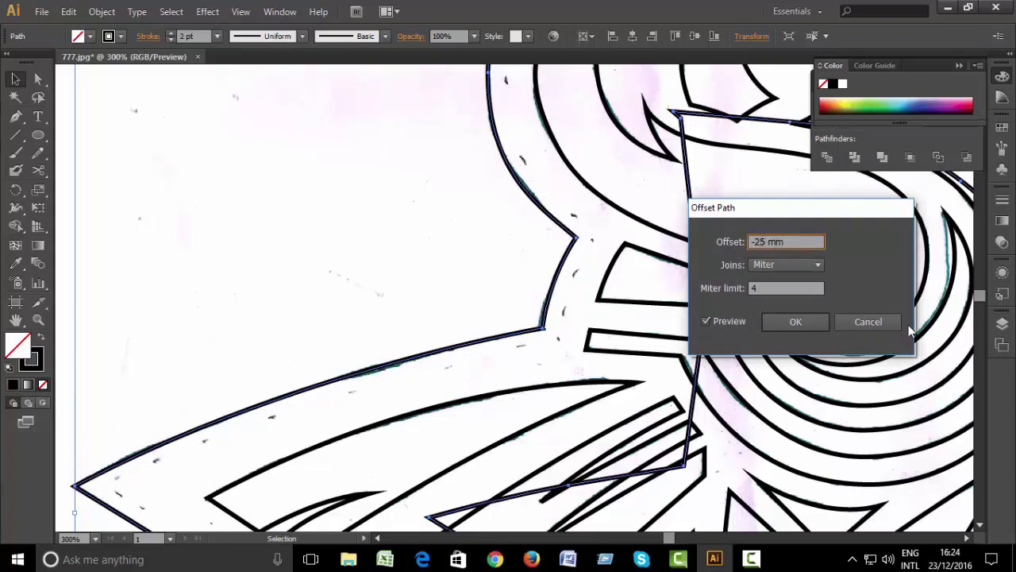
text(.)
click(795, 321)
Fit the artboard in view and check the logo artwork by selecting and deselecting it.
click(298, 236)
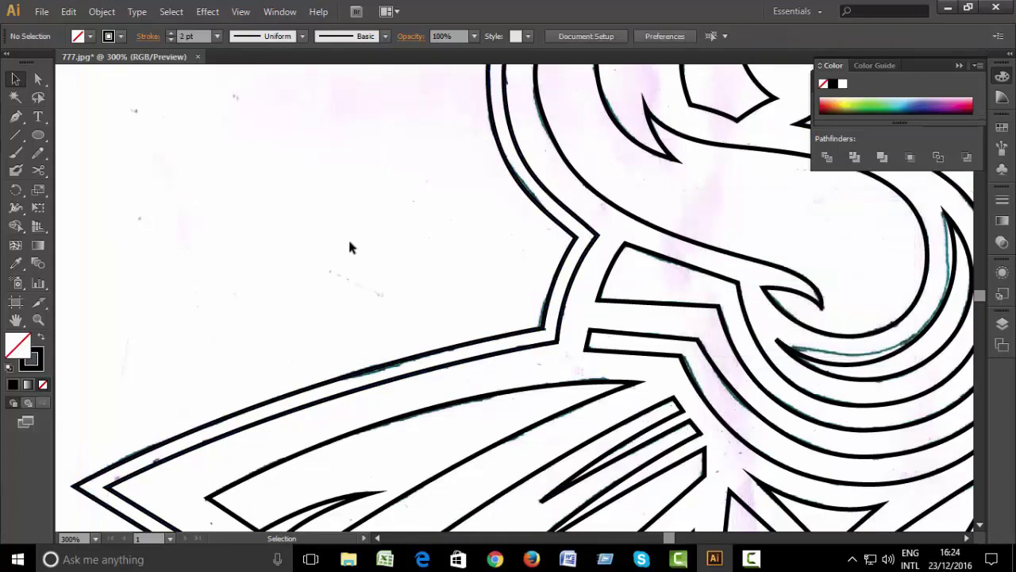
key(ctrl+0)
drag(351, 116, 691, 497)
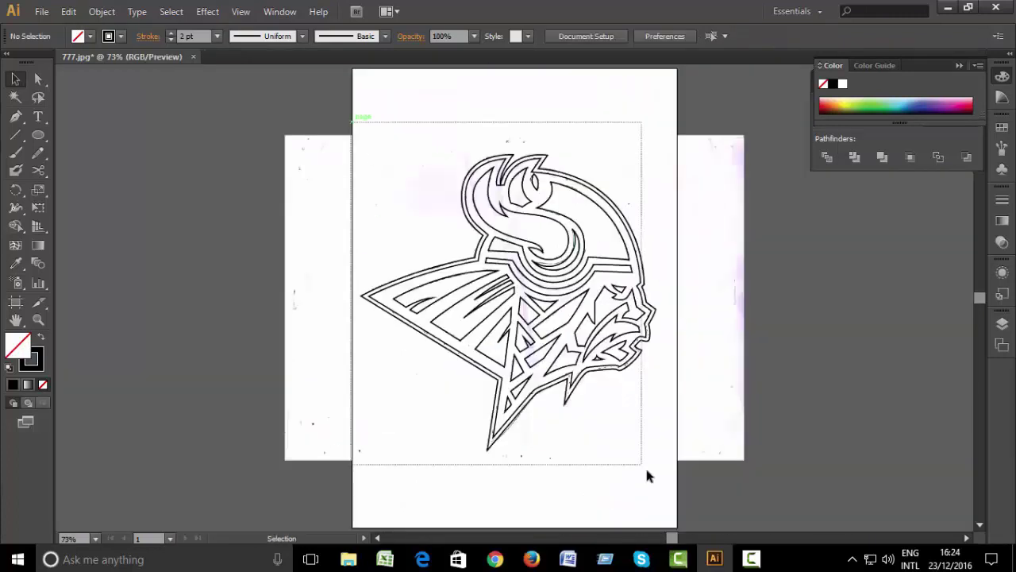
click(668, 410)
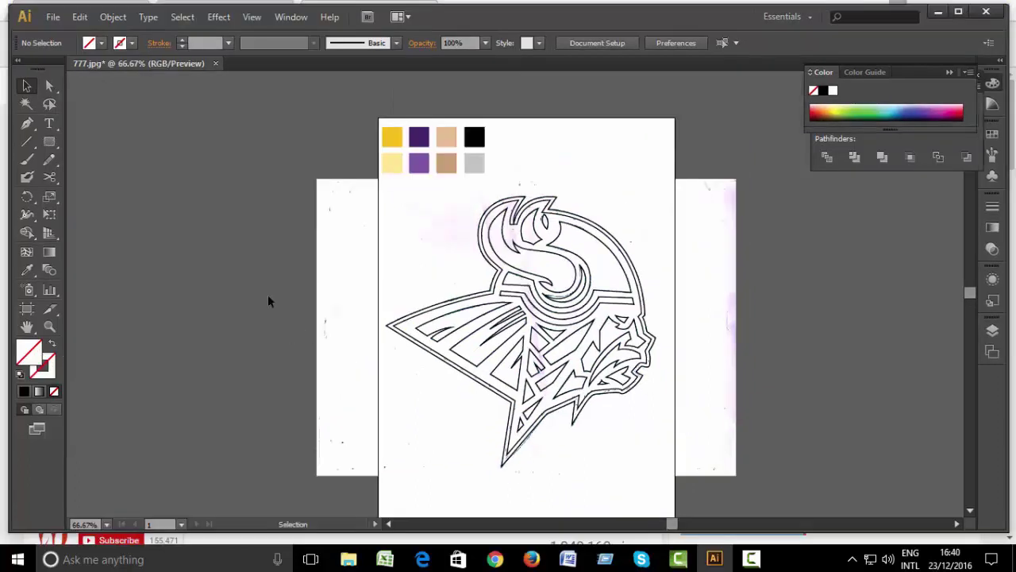
Unlock and delete the scanned sketch image, then zoom in on the logo and swatches.
click(120, 16)
click(135, 121)
key(Delete)
click(613, 213)
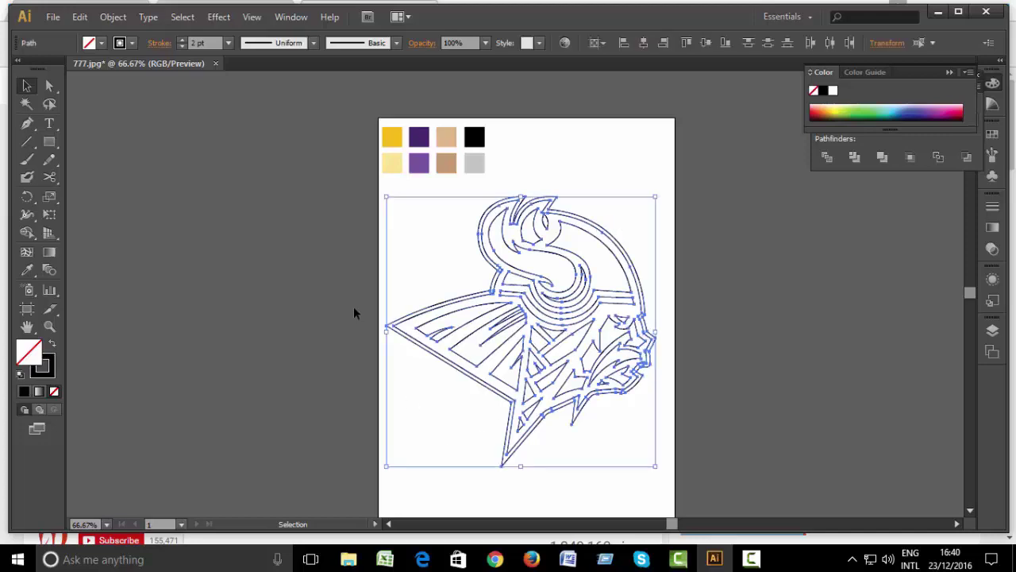
click(353, 308)
key(ctrl+plus)
key(ctrl+plus)
drag(366, 183, 376, 344)
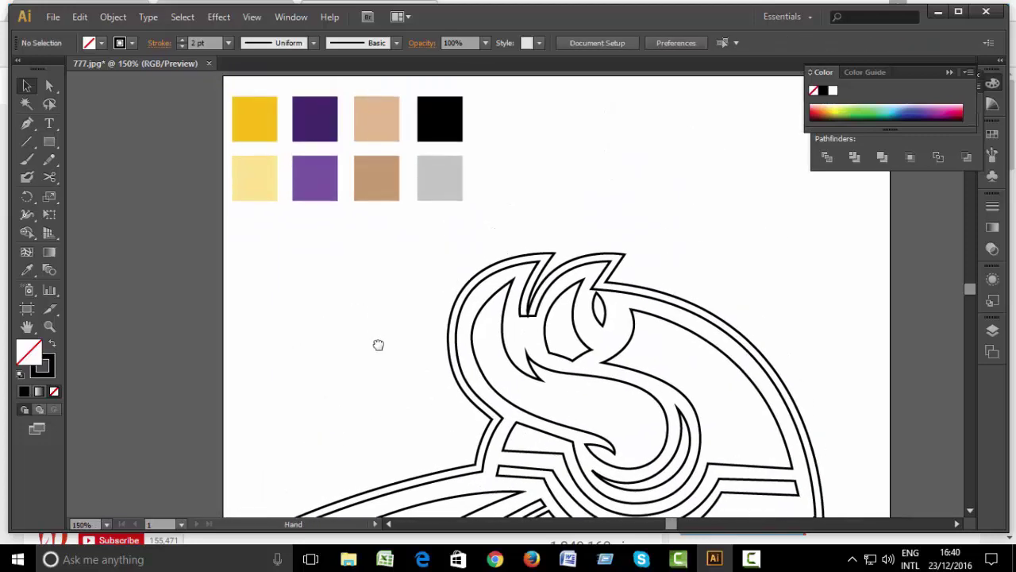
Fill the logo's outer outline shape with the yellow swatch using the Eyedropper.
click(522, 257)
key(i)
click(267, 114)
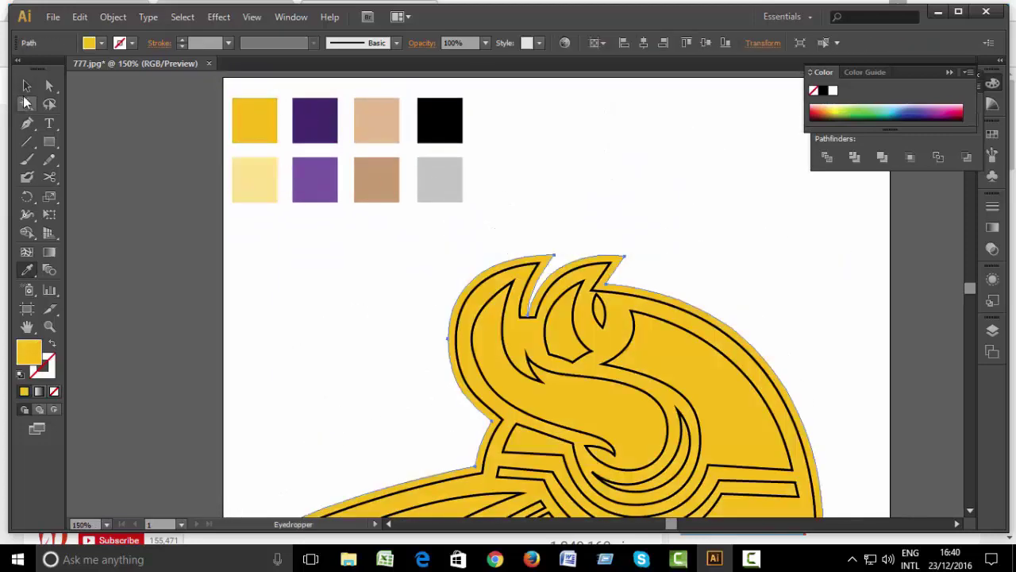
key(v)
click(401, 335)
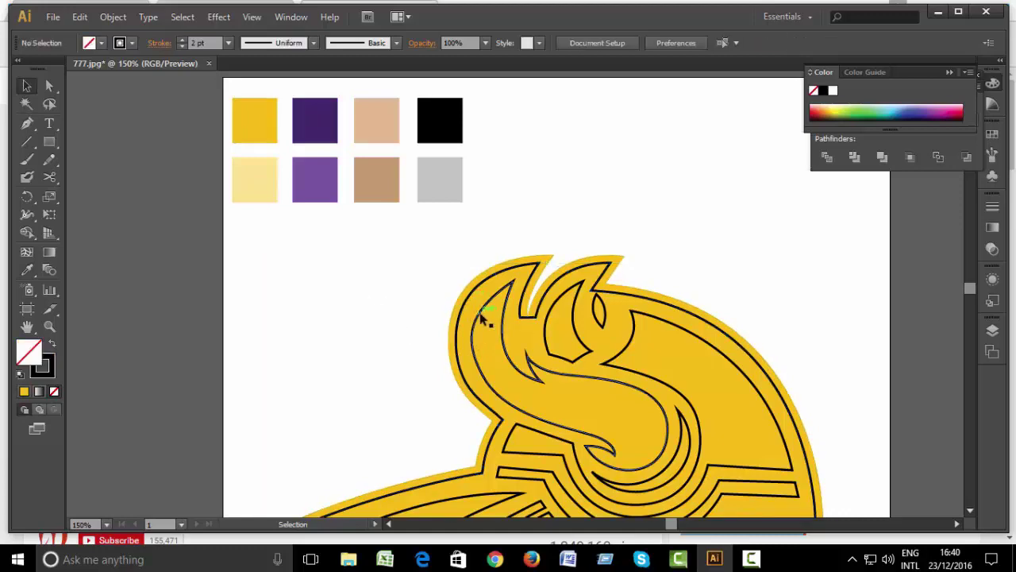
click(480, 316)
key(ctrl+minus)
key(ctrl+minus)
Lock the yellow artwork in place via Object > Lock > Selection.
click(424, 324)
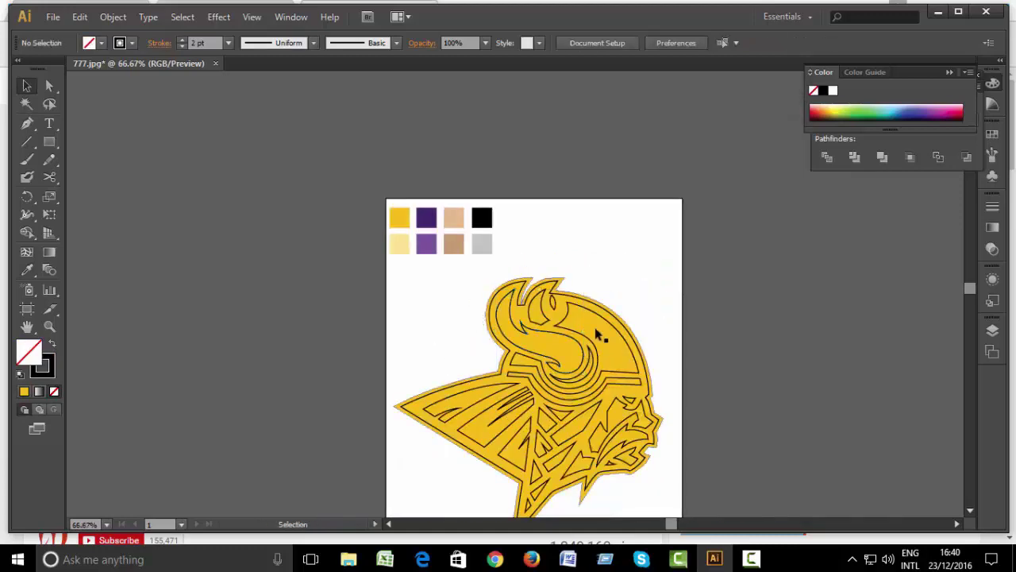
click(444, 397)
click(112, 17)
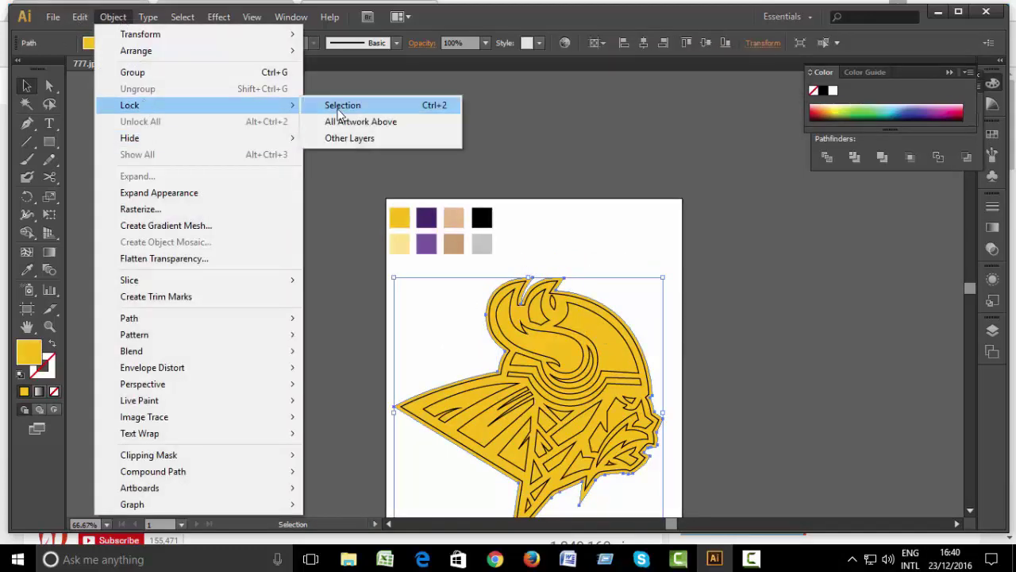
click(336, 104)
key(ctrl+plus)
key(ctrl+plus)
key(ctrl+minus)
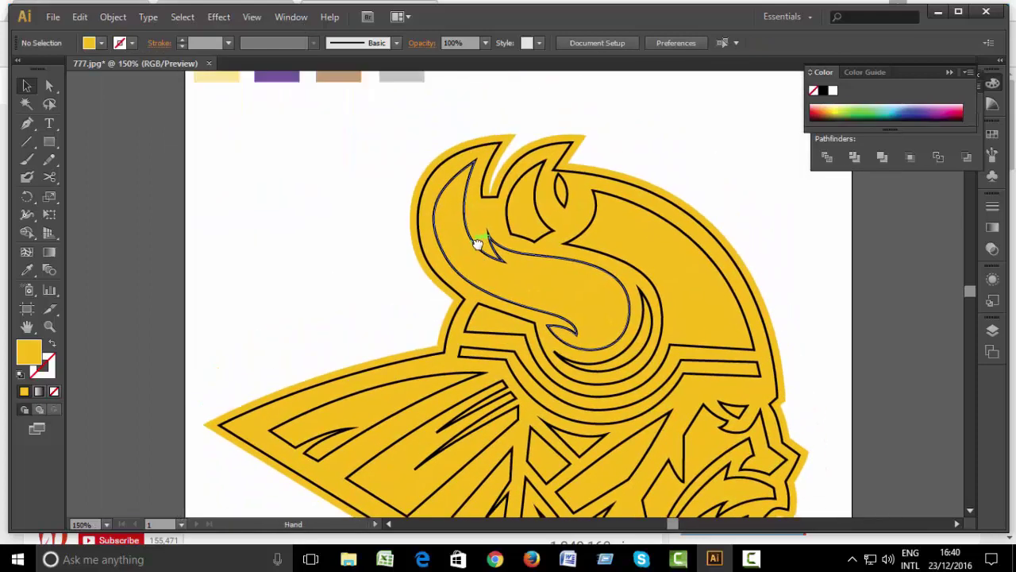
key(ctrl+minus)
Fill the inset silhouette outline with the black swatch using the Eyedropper.
click(563, 252)
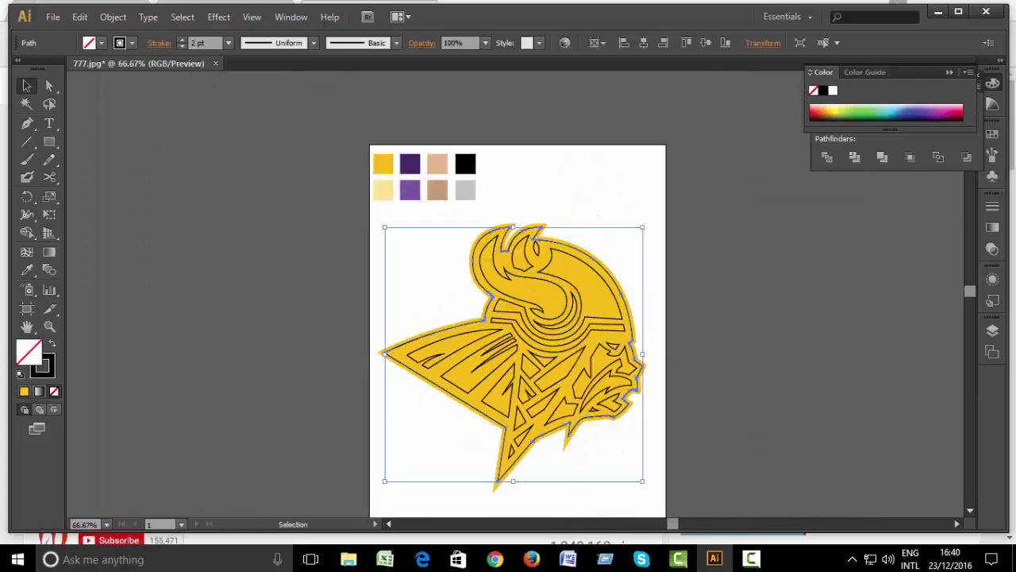
click(30, 271)
click(466, 164)
key(v)
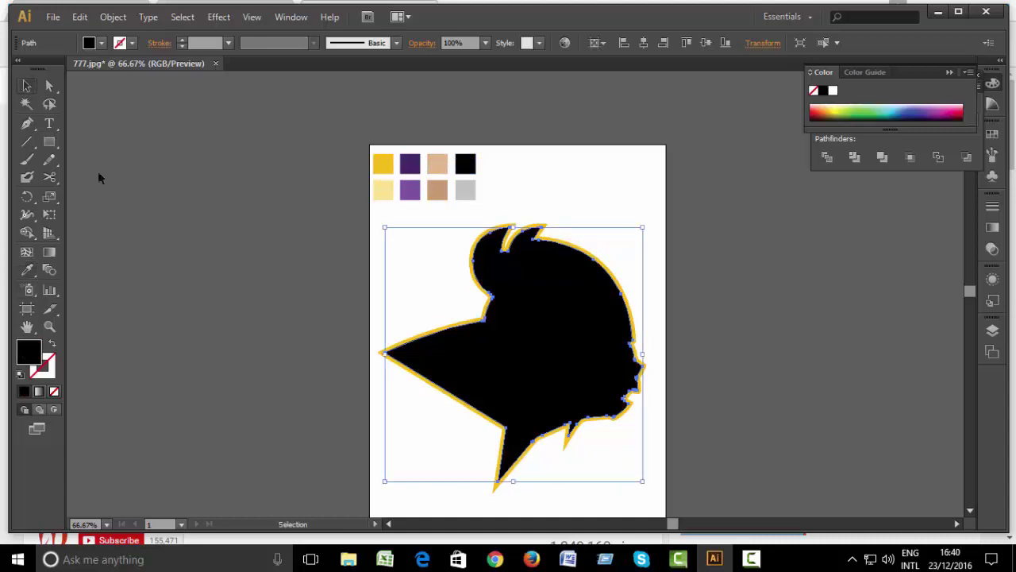
click(100, 174)
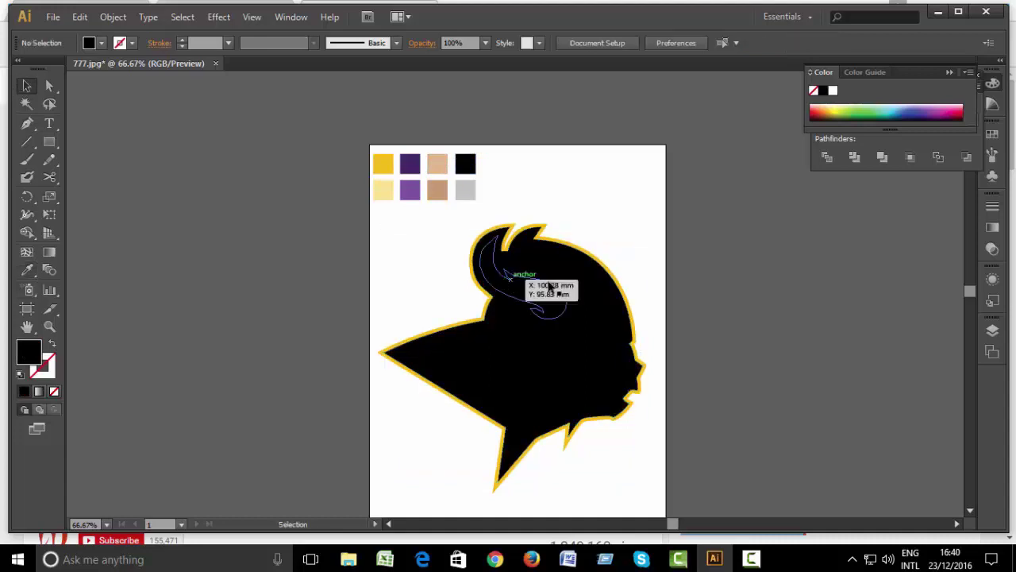
click(511, 472)
Bring the traced line paths in front of the silhouette and give them a white stroke.
drag(386, 510, 508, 358)
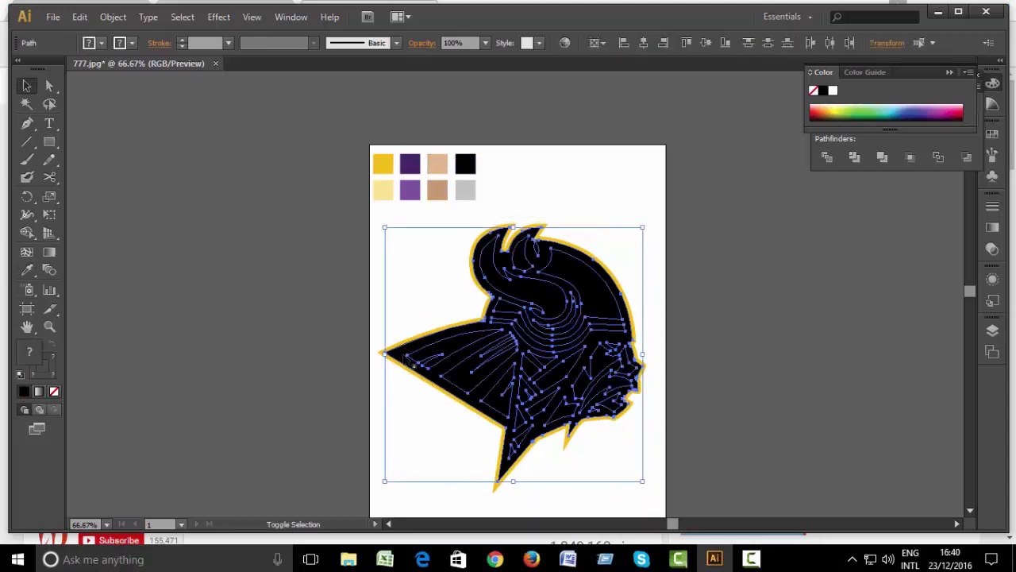
right_click(497, 361)
click(702, 326)
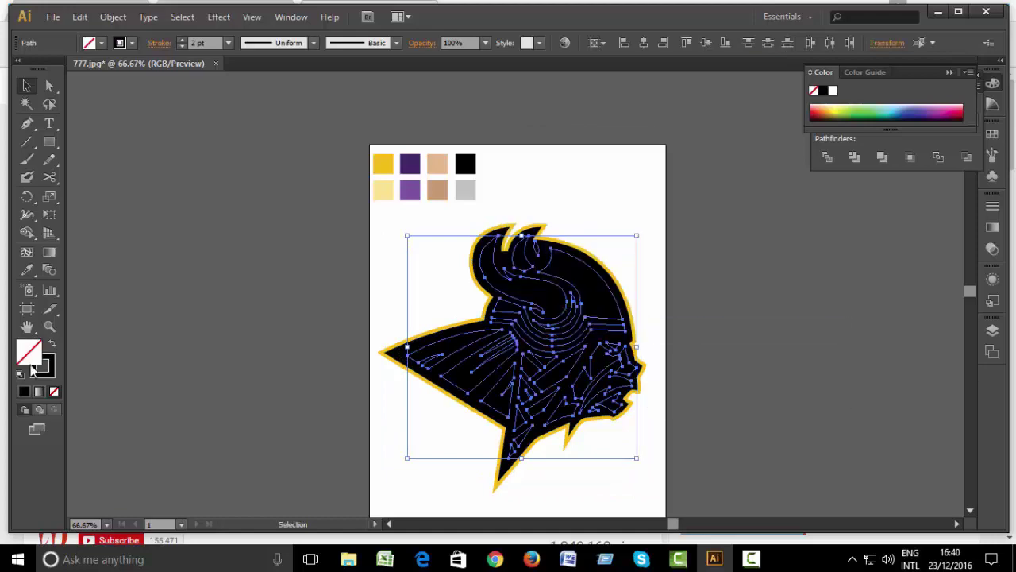
double_click(42, 366)
drag(402, 295, 311, 184)
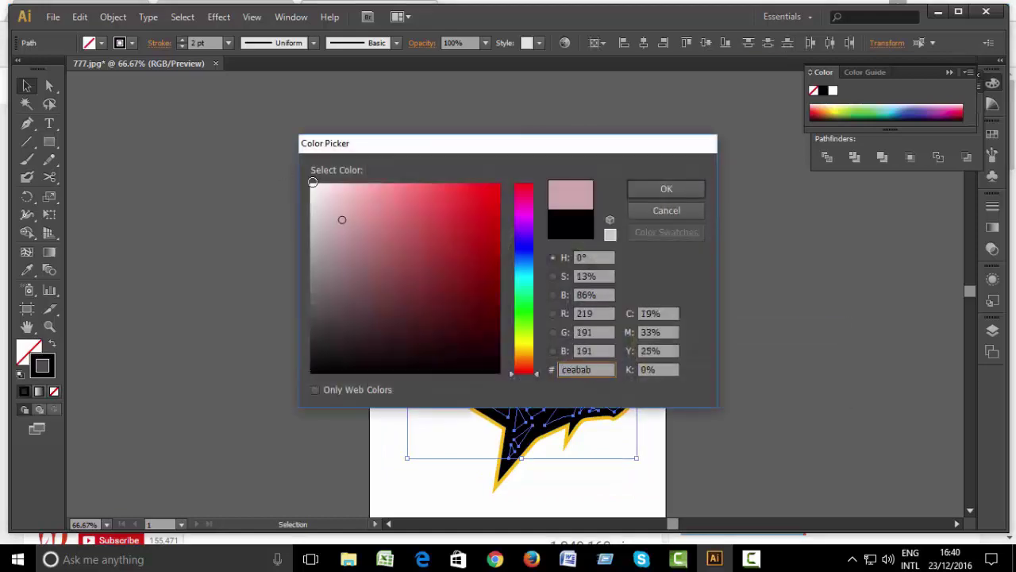
click(670, 188)
click(331, 312)
Fill the small shape inside the horn with yellow from the swatches.
key(ctrl+plus)
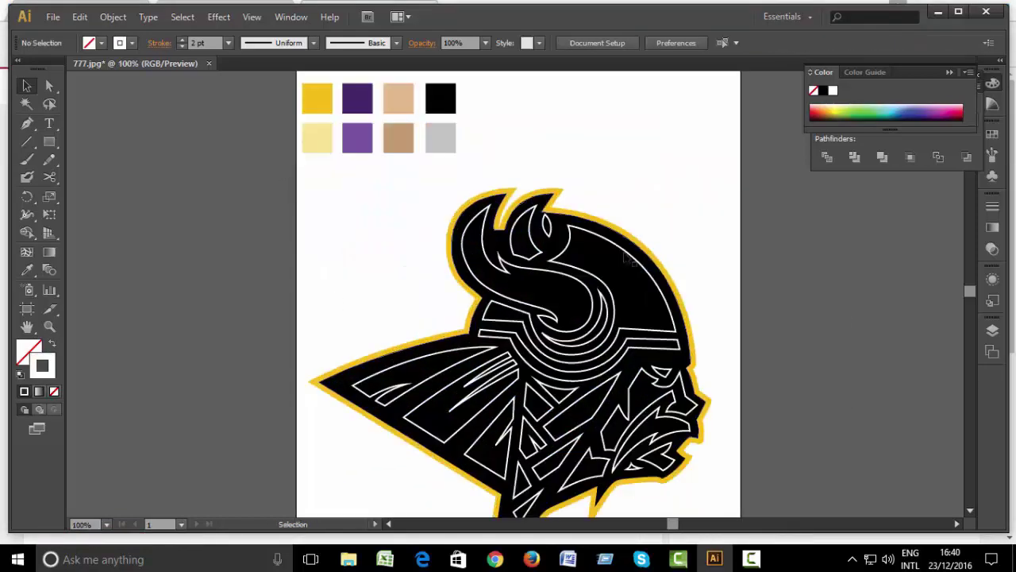
click(560, 217)
click(563, 184)
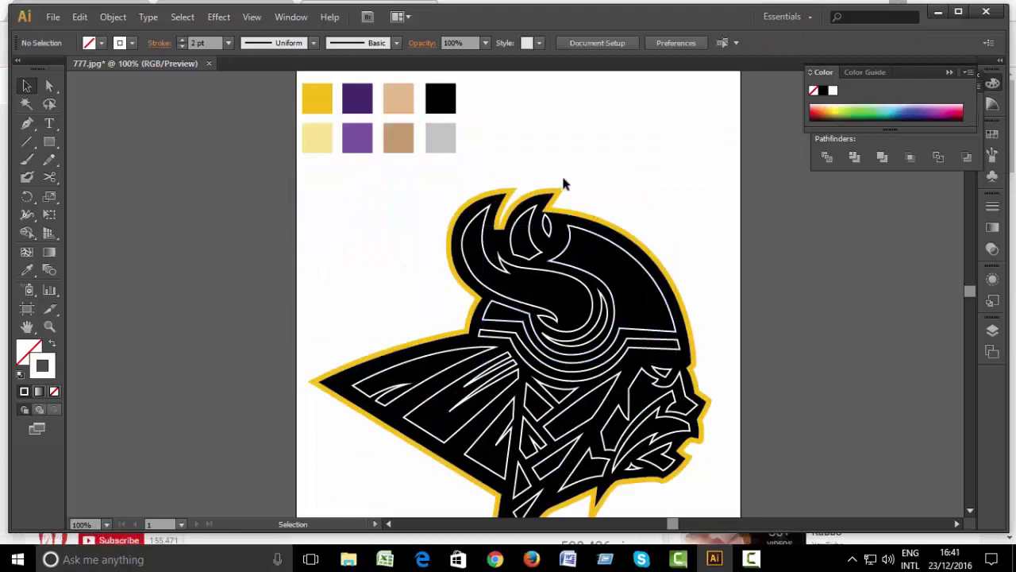
drag(546, 203, 547, 205)
click(548, 224)
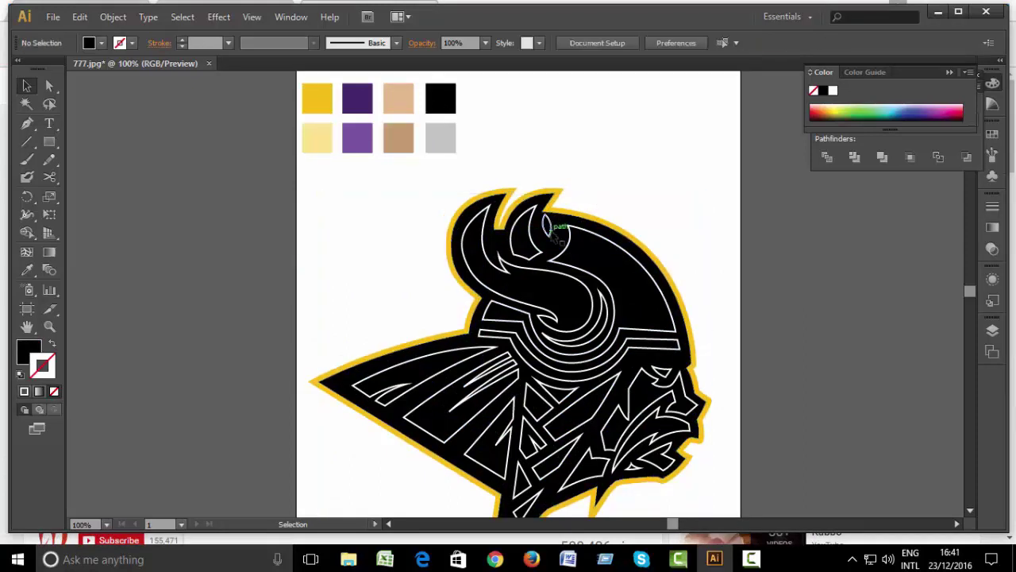
click(317, 98)
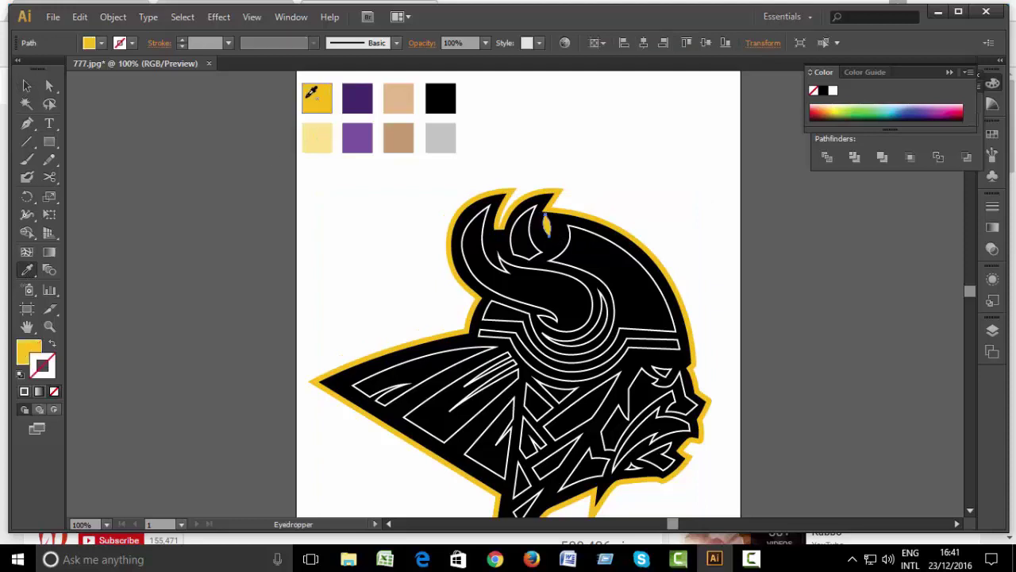
click(27, 85)
click(288, 302)
Fill the cape paths, beard/face path and helmet path yellow with the Eyedropper.
scroll(421, 379, down, 1)
scroll(421, 379, up, 2)
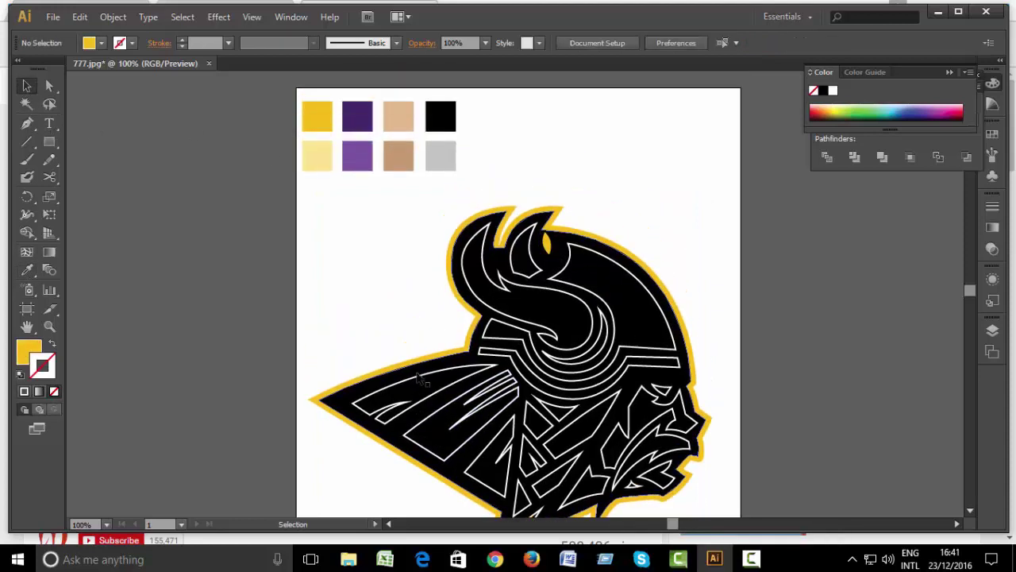
drag(355, 363, 518, 485)
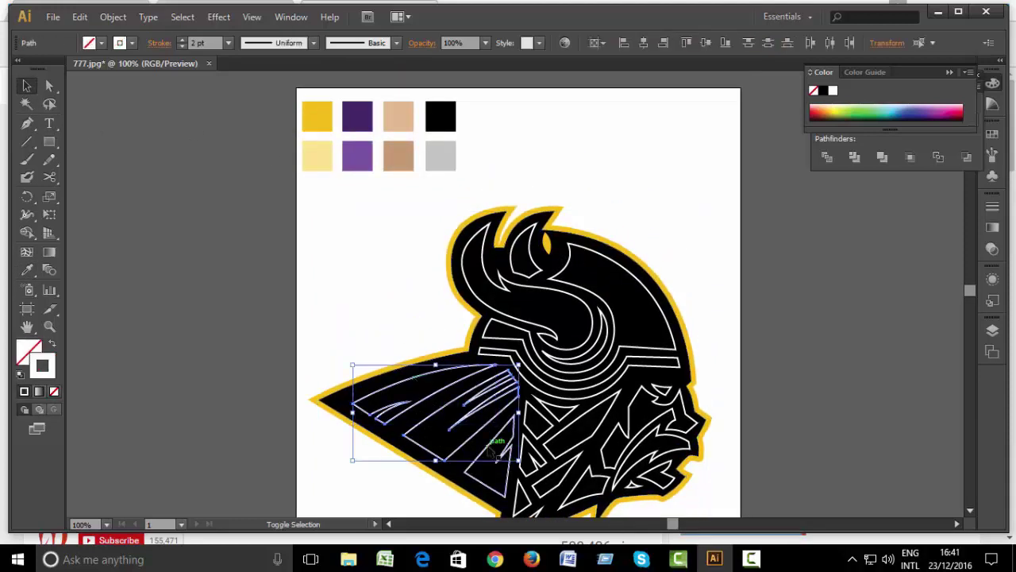
scroll(560, 434, down, 1)
scroll(560, 433, down, 3)
shift+click(526, 455)
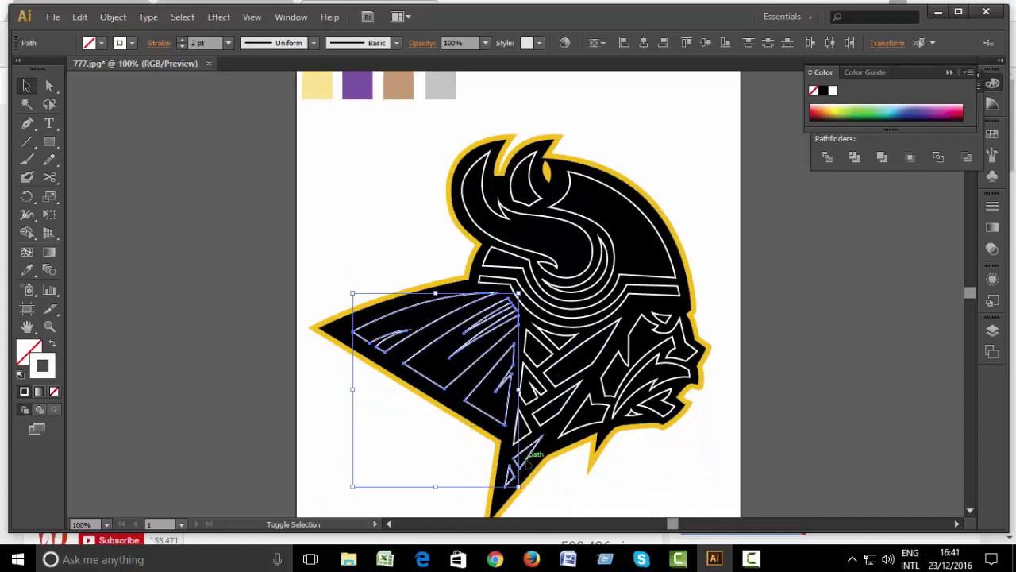
shift+click(547, 422)
shift+click(555, 347)
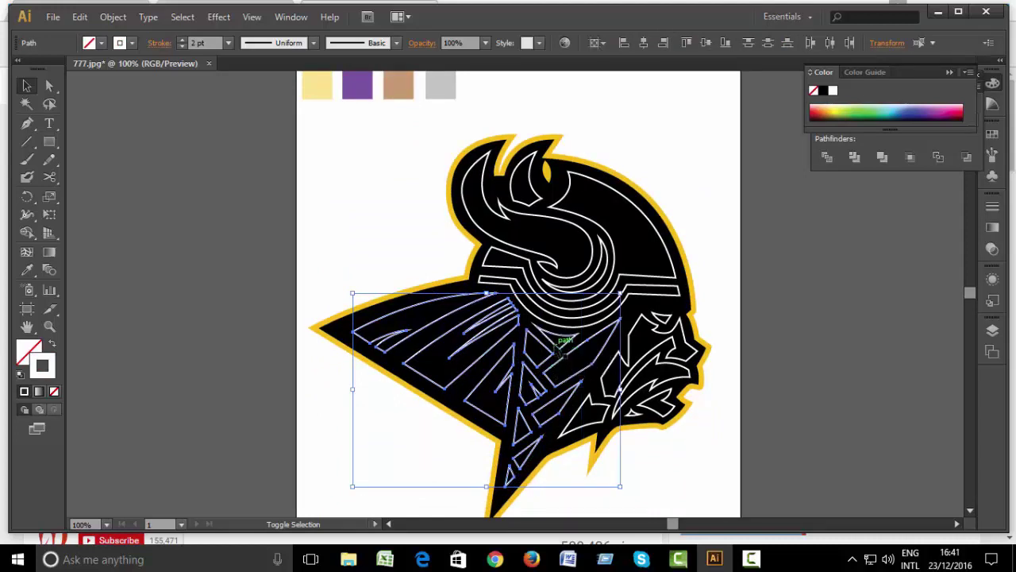
shift+click(650, 408)
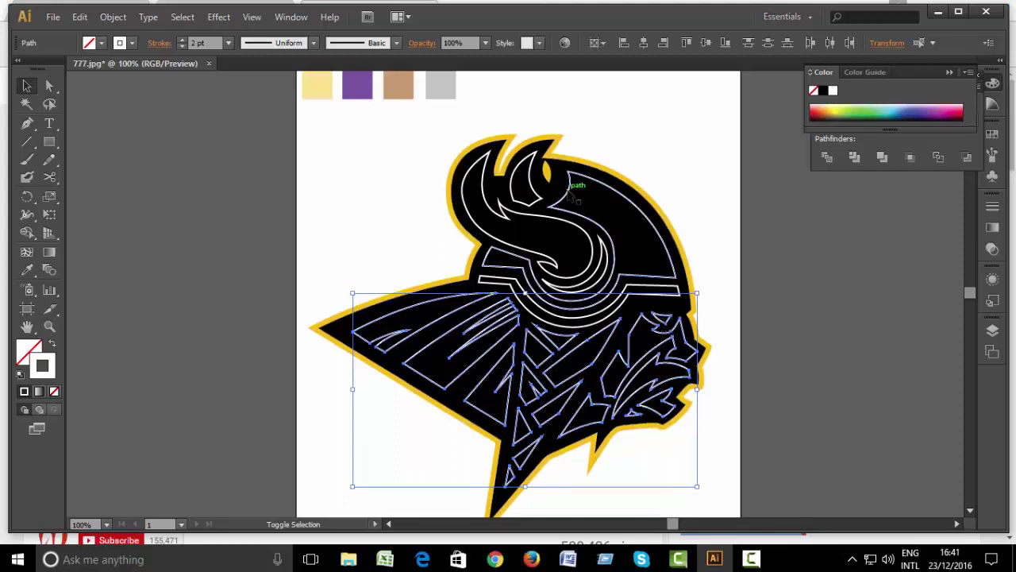
shift+click(603, 254)
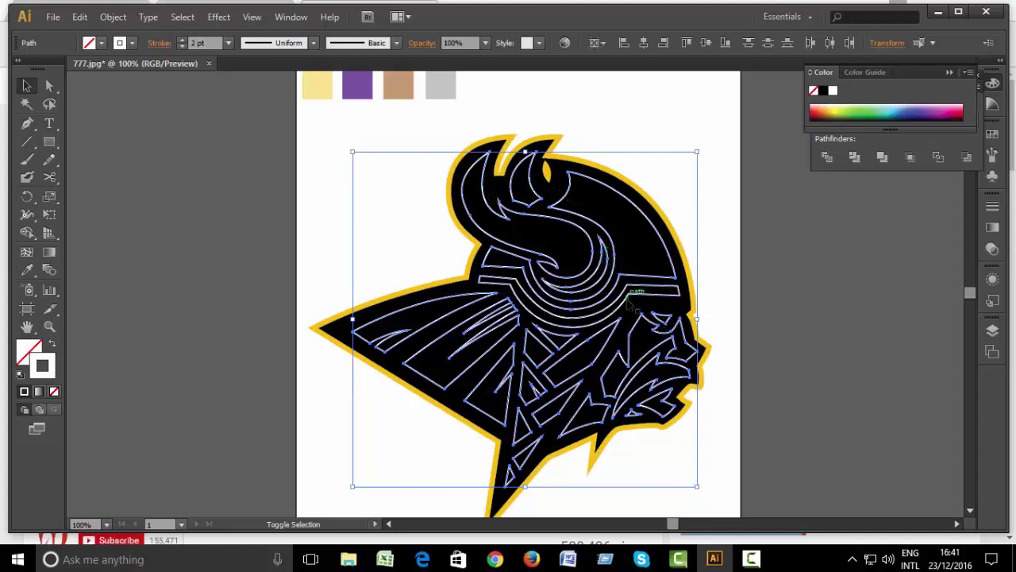
scroll(105, 296, up, 2)
click(26, 270)
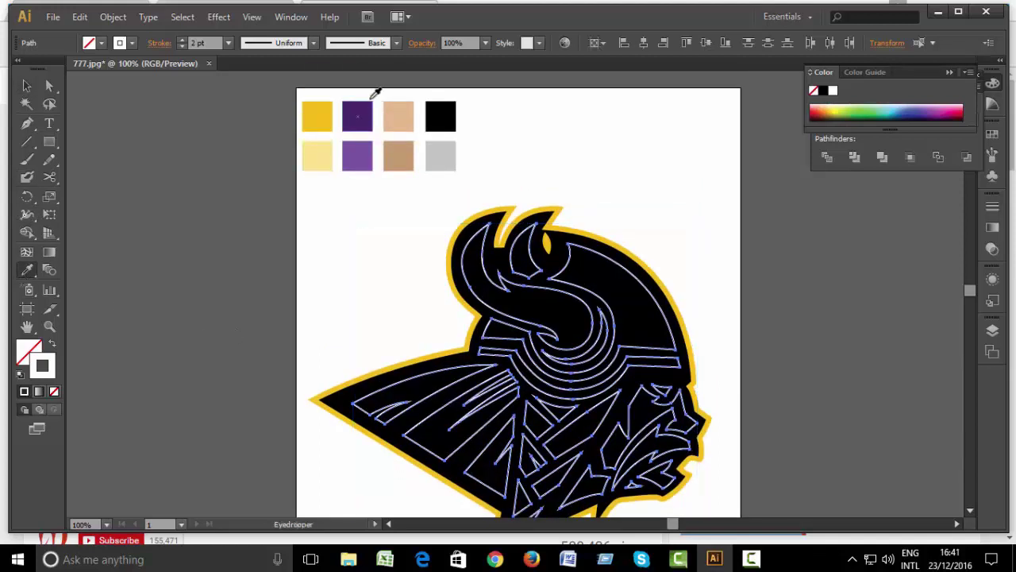
click(318, 118)
key(v)
click(315, 342)
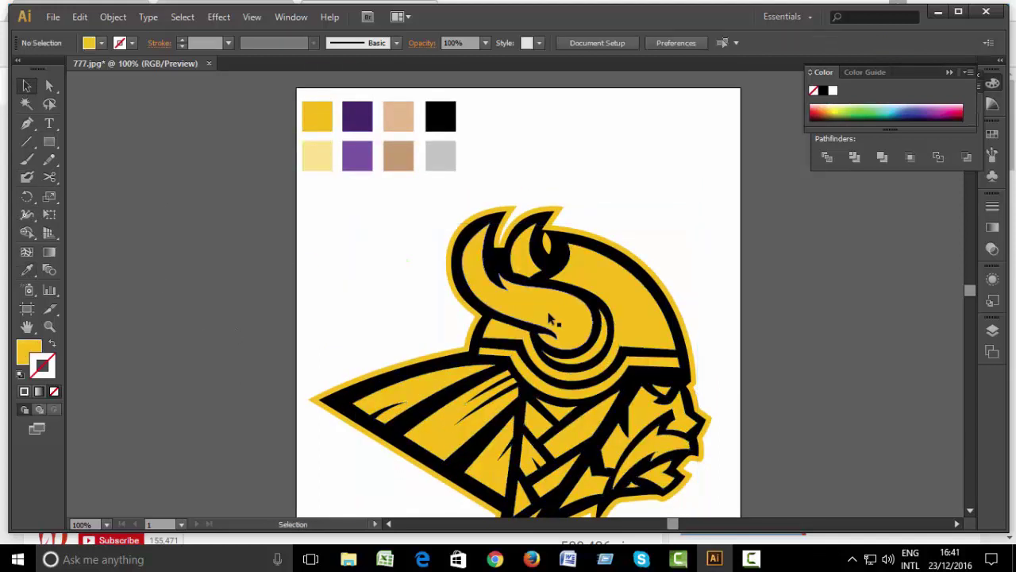
Fill the face and lower face shapes with the tan swatch.
scroll(762, 346, down, 1)
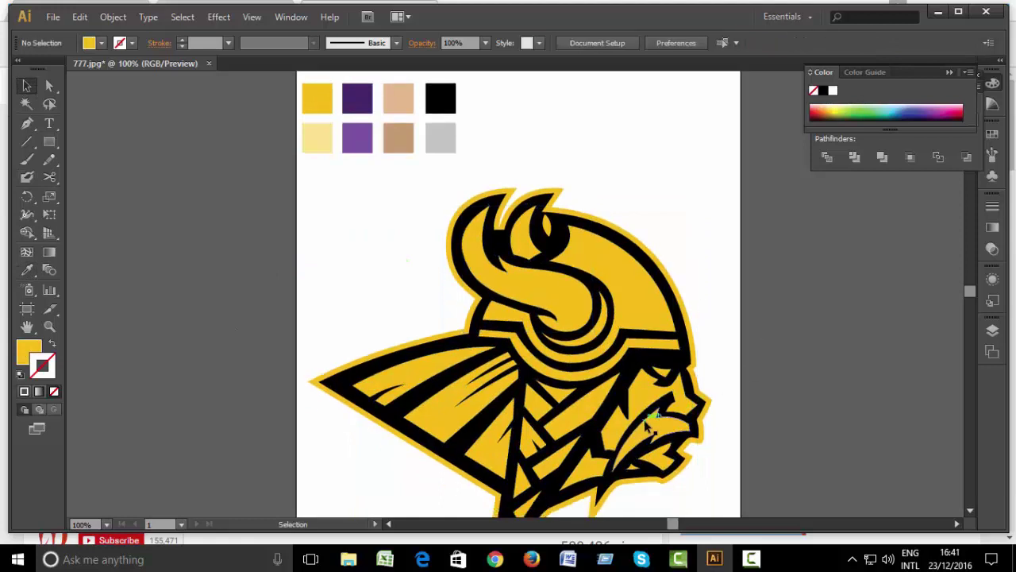
click(651, 421)
shift+click(592, 471)
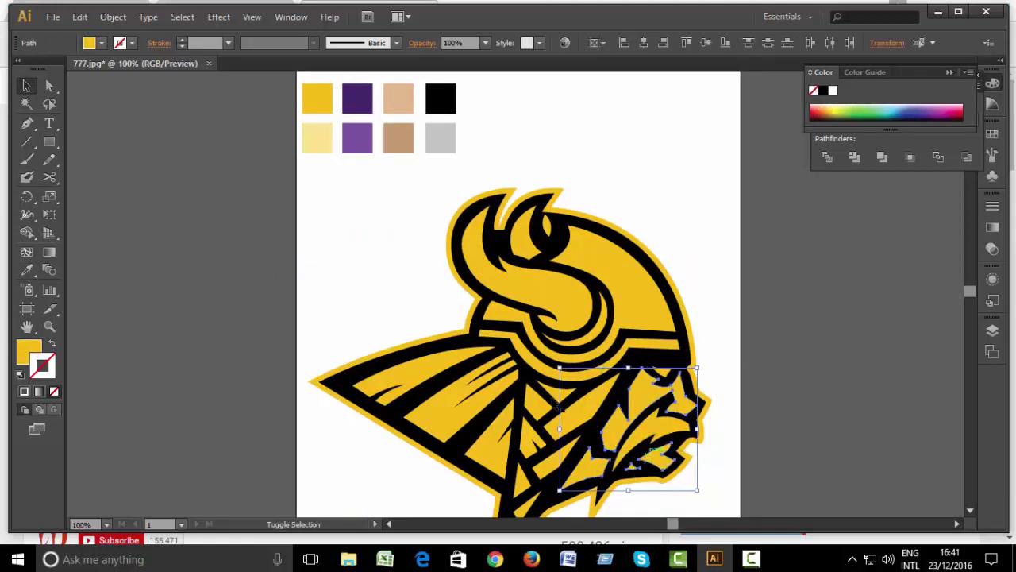
click(27, 271)
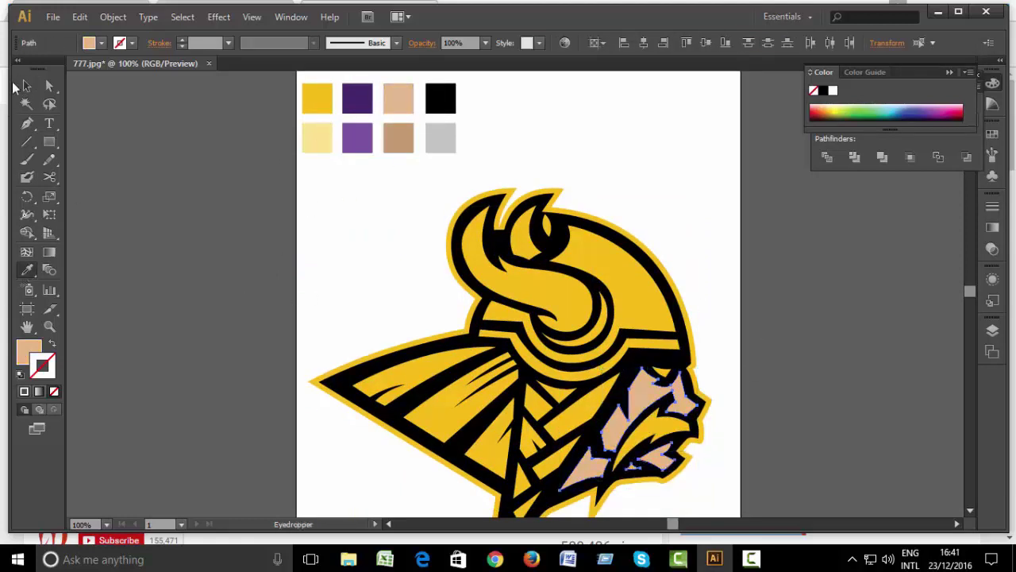
click(27, 85)
click(596, 401)
Fill the eye shape with white using the Eyedropper.
click(669, 373)
key(i)
click(405, 248)
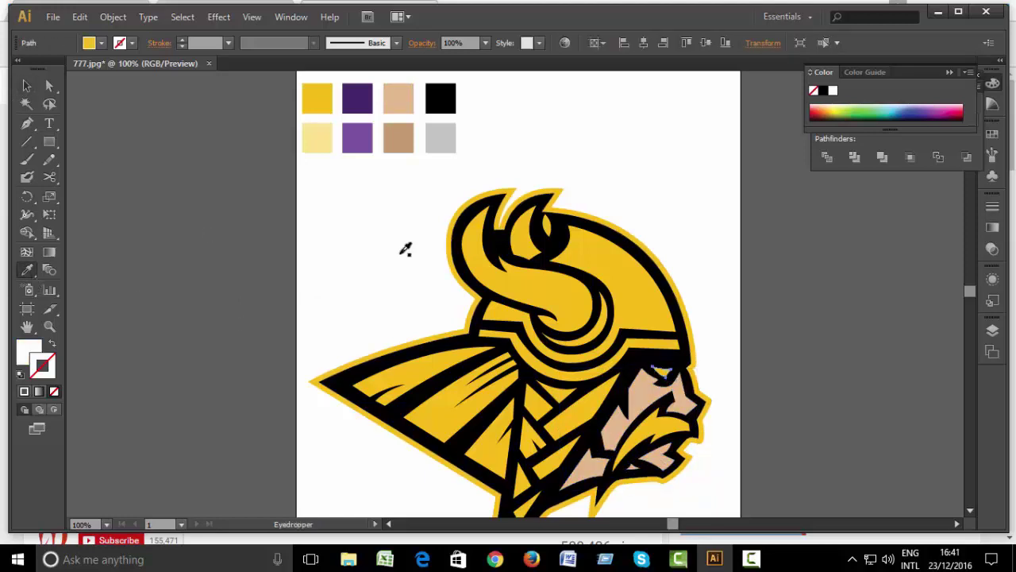
click(26, 85)
click(273, 364)
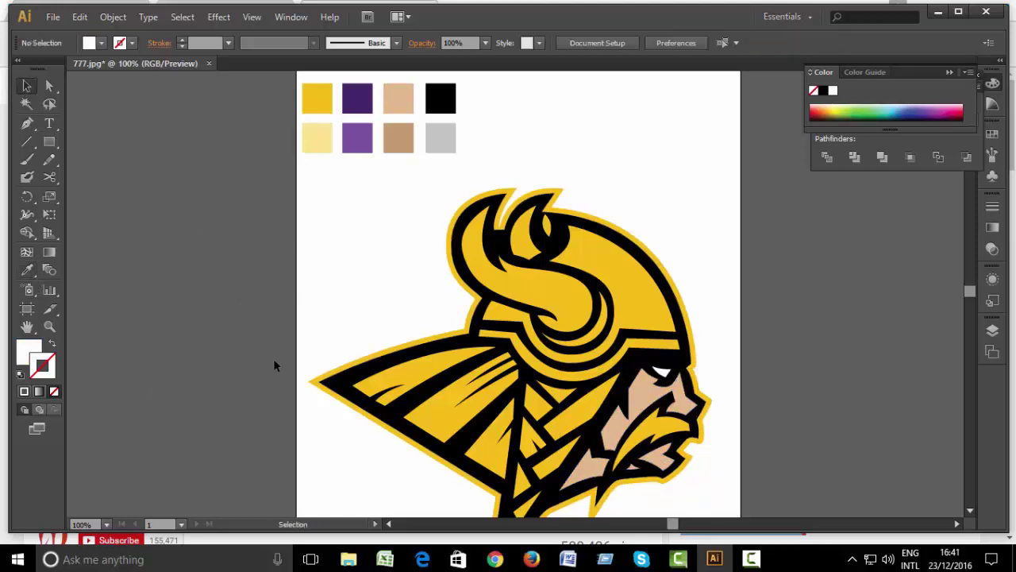
Fill the helmet dome with the dark purple swatch.
click(580, 300)
key(i)
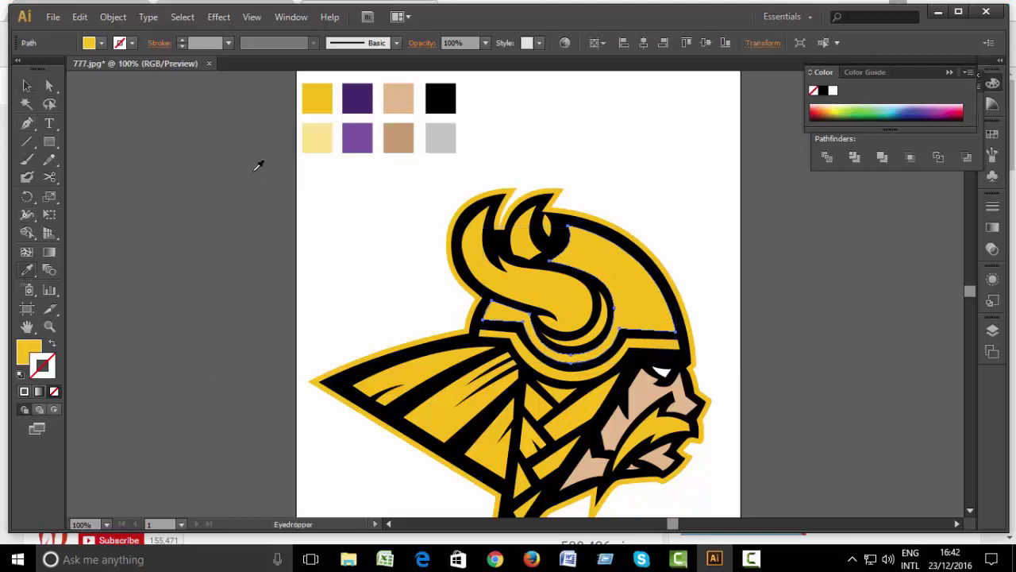
click(359, 97)
click(24, 88)
click(78, 229)
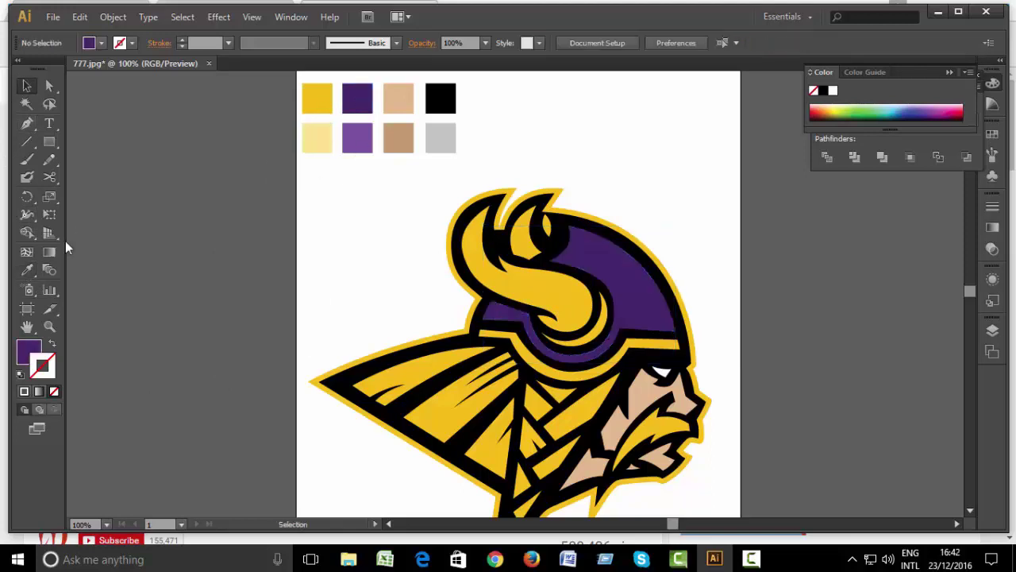
Recolour the yellow horn shape white with the Eyedropper.
scroll(138, 274, down, 1)
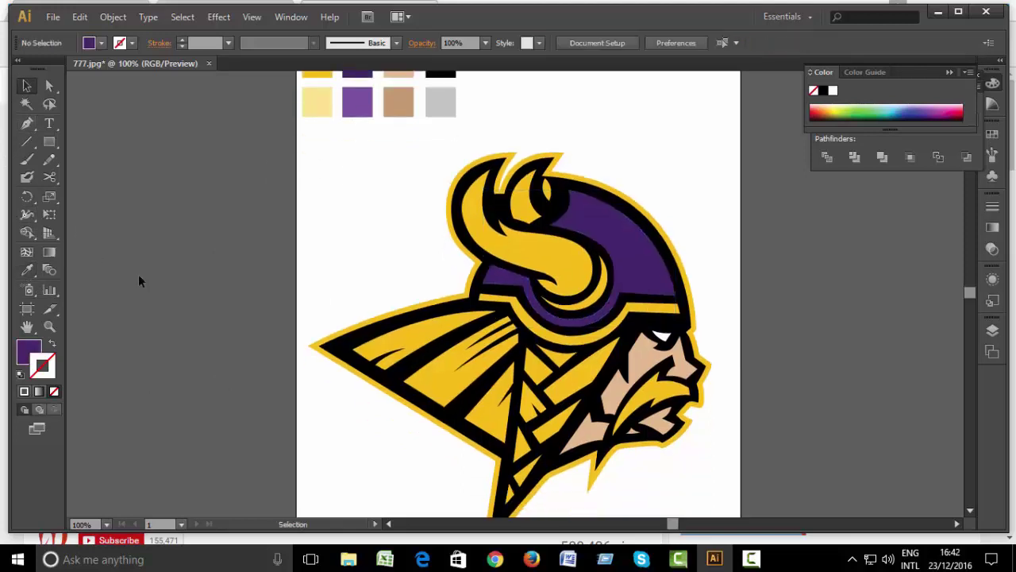
click(547, 340)
click(274, 228)
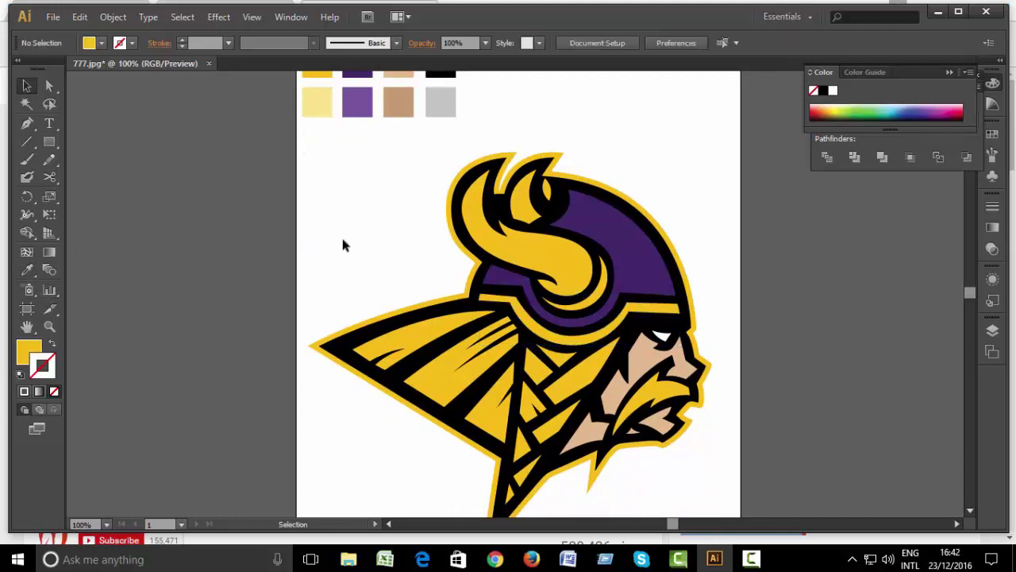
click(512, 262)
scroll(294, 281, up, 1)
click(27, 270)
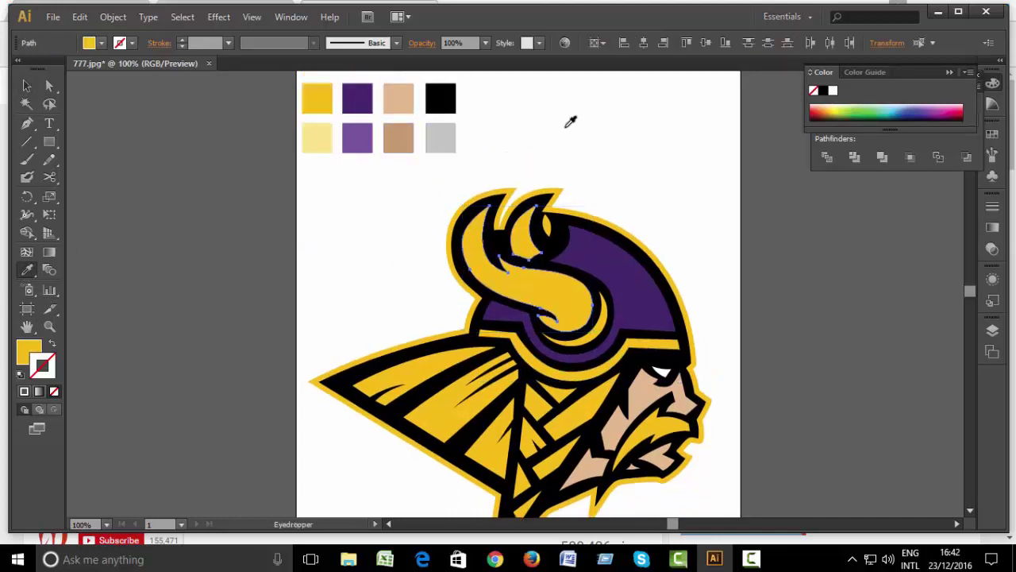
click(567, 125)
key(v)
click(200, 220)
Zoom out to the whole artboard and select the entire logo.
scroll(199, 234, down, 1)
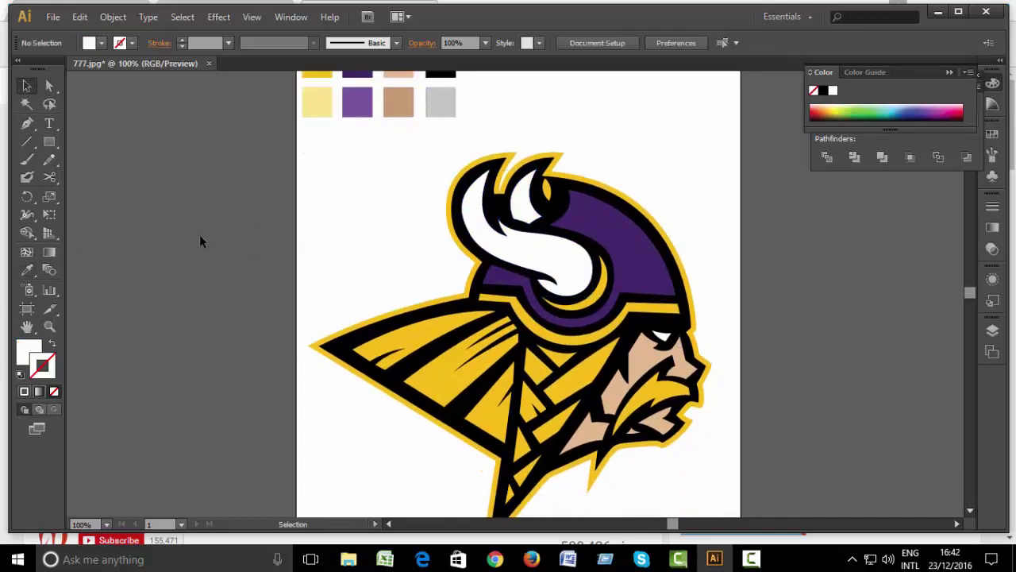
key(ctrl+minus)
drag(645, 212, 351, 451)
Zoom in on the cape and copy one of its yellow stripes.
click(353, 429)
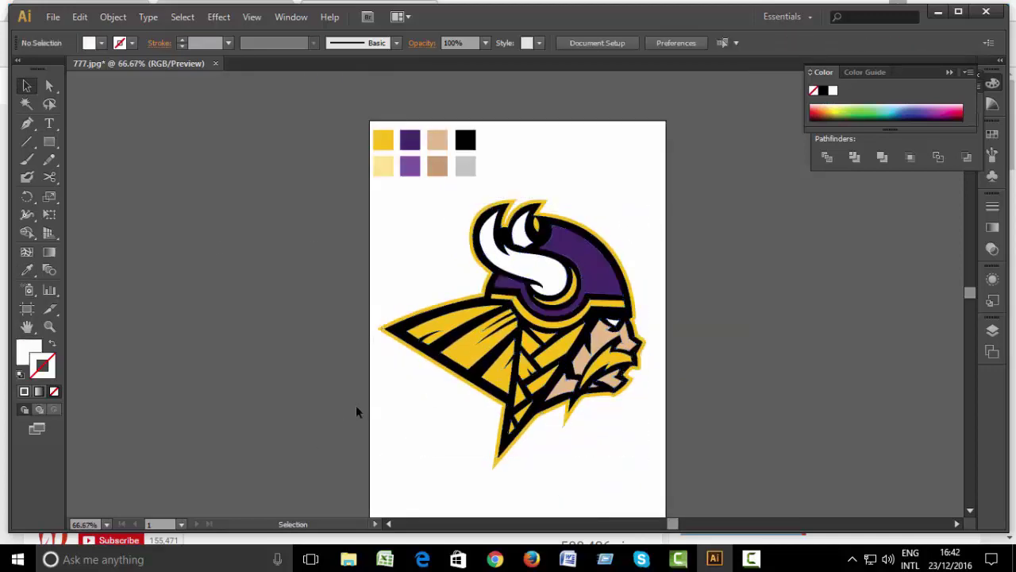
key(ctrl+plus)
key(ctrl+plus)
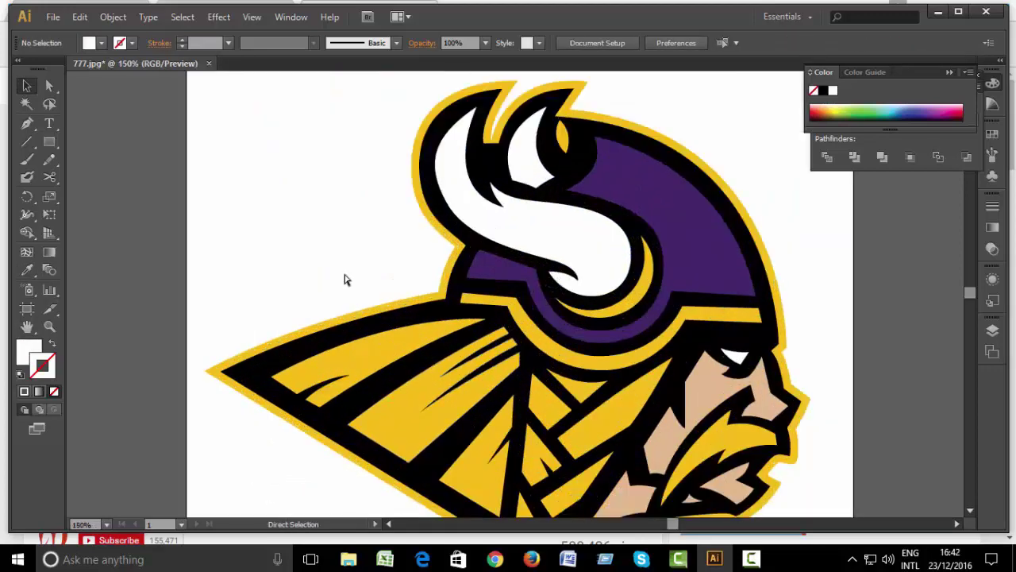
key(ctrl+plus)
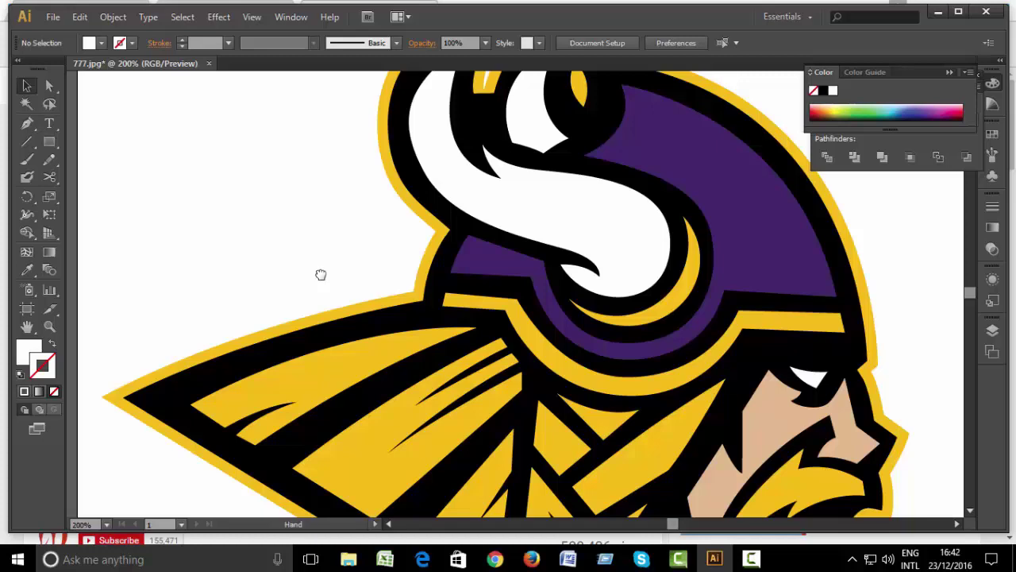
drag(321, 274, 374, 213)
click(390, 300)
key(ctrl+minus)
click(80, 17)
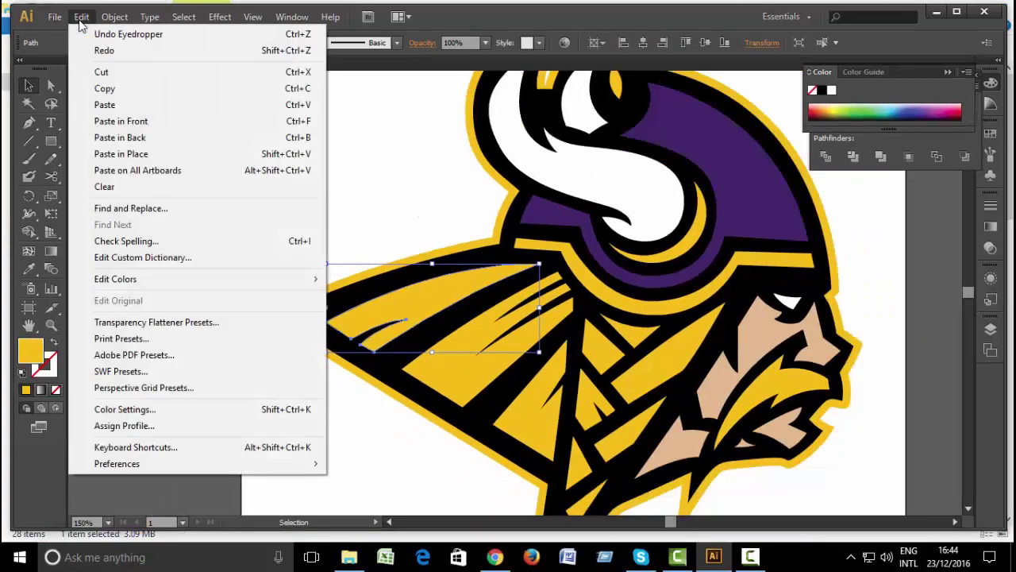
click(104, 88)
Paste the stripe in front, try repositioning it, then delete the misplaced copy.
click(419, 299)
key(ctrl+f)
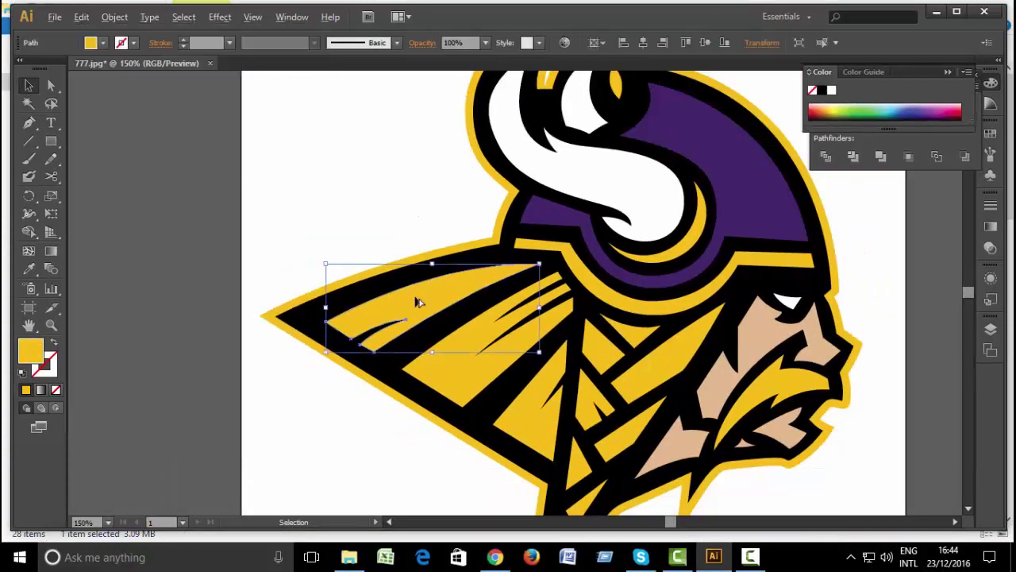
drag(417, 302, 417, 313)
drag(322, 370, 316, 363)
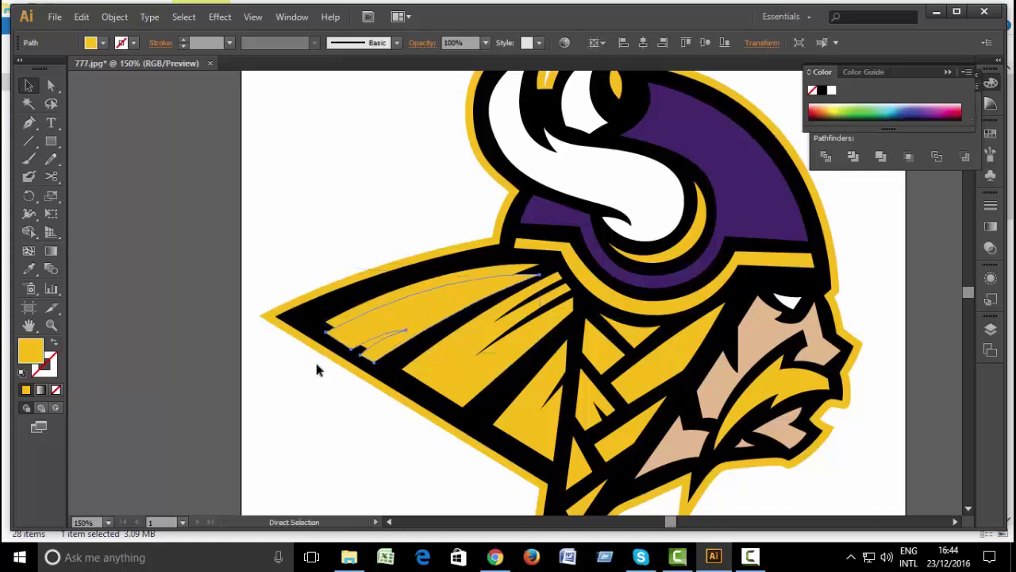
drag(318, 365, 319, 370)
click(437, 302)
click(453, 290)
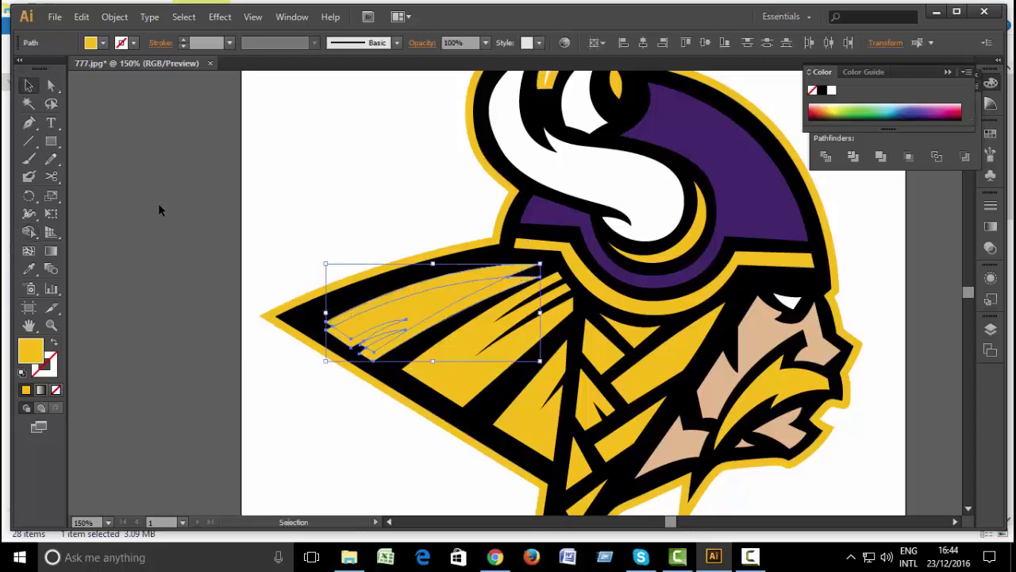
key(Delete)
Paste the stripe copy in front again and lock the underlying logo artwork.
click(82, 16)
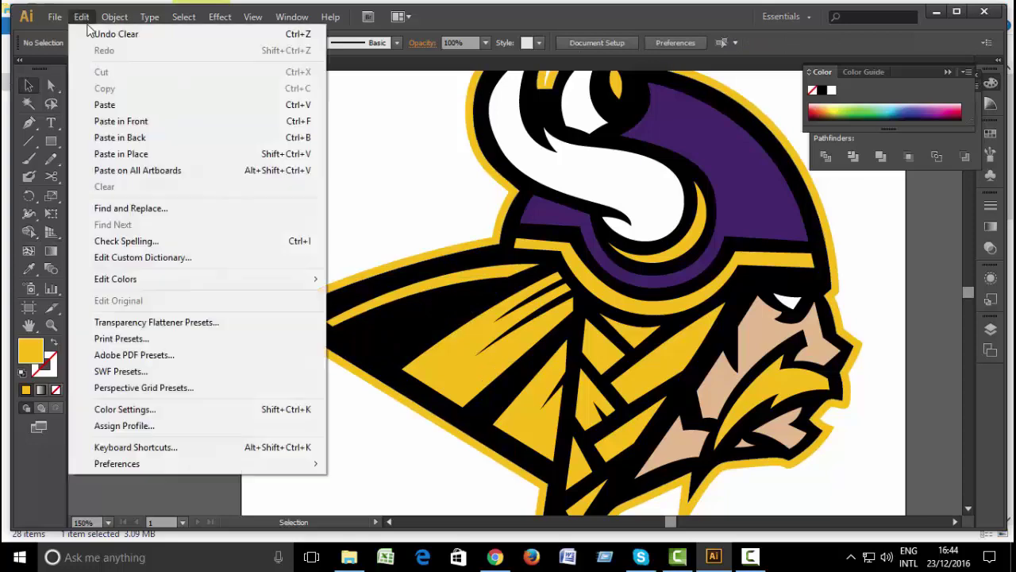
click(119, 105)
key(ctrl+shift+a)
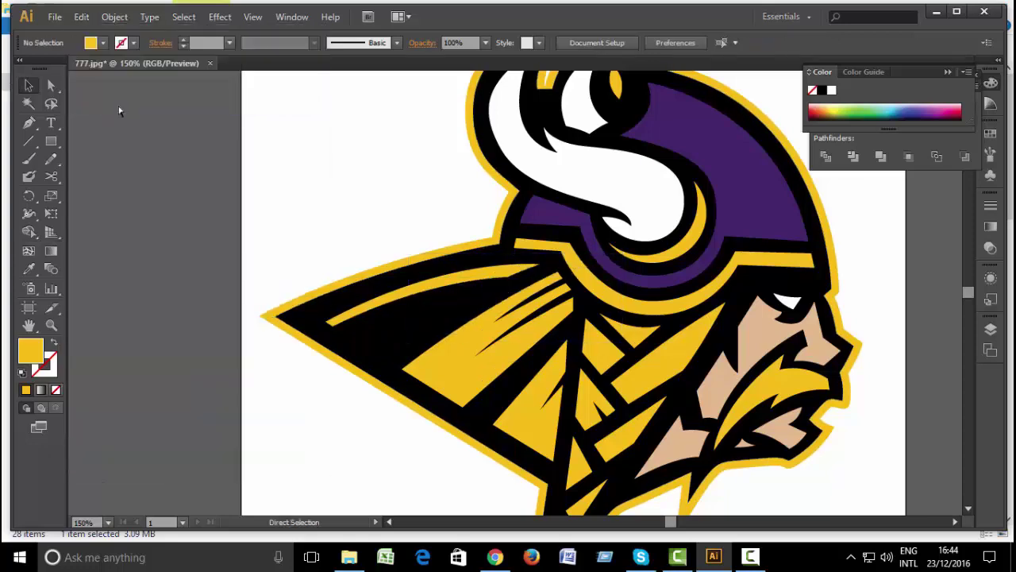
key(v)
click(82, 16)
click(111, 117)
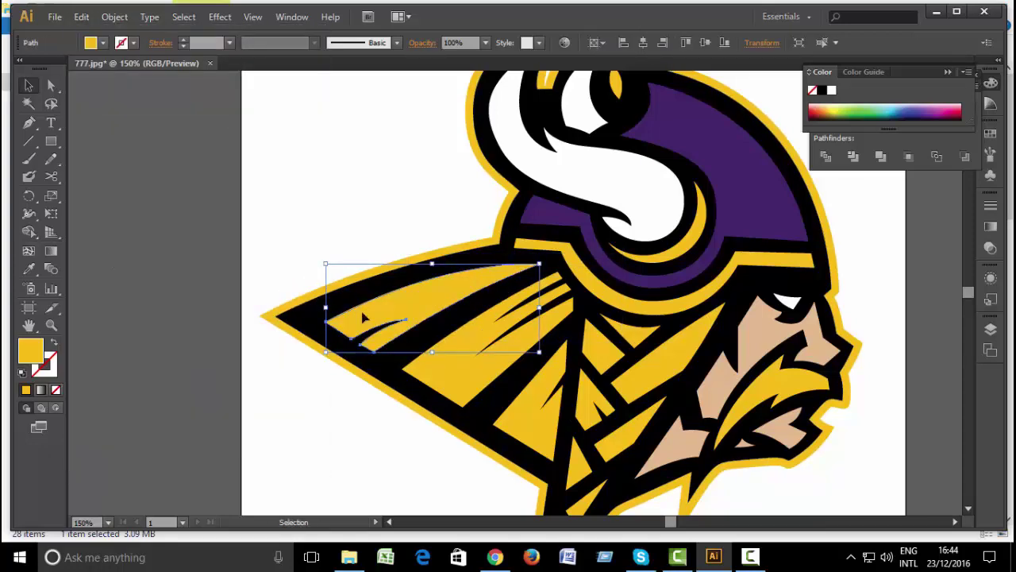
click(288, 307)
click(82, 17)
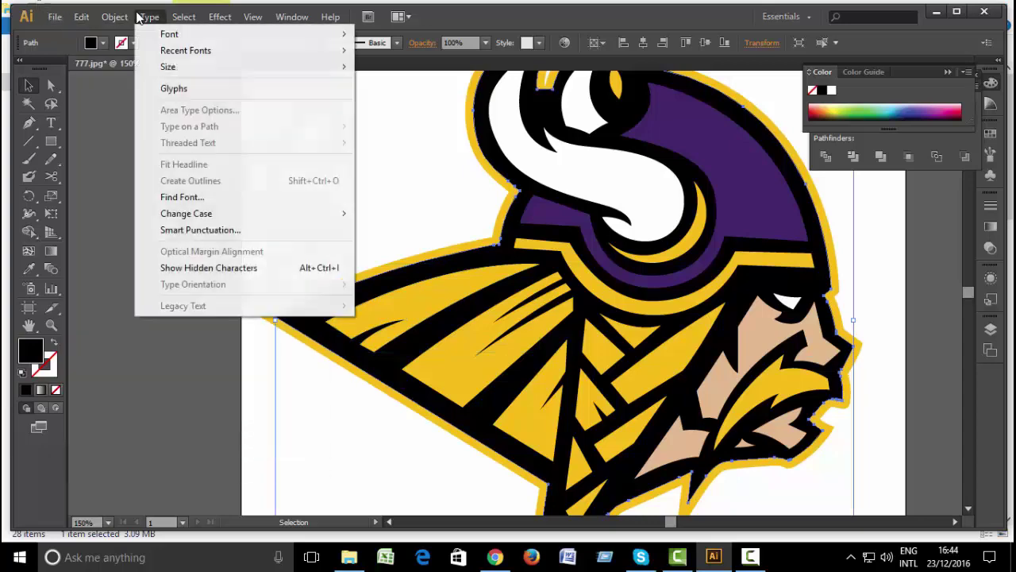
click(340, 100)
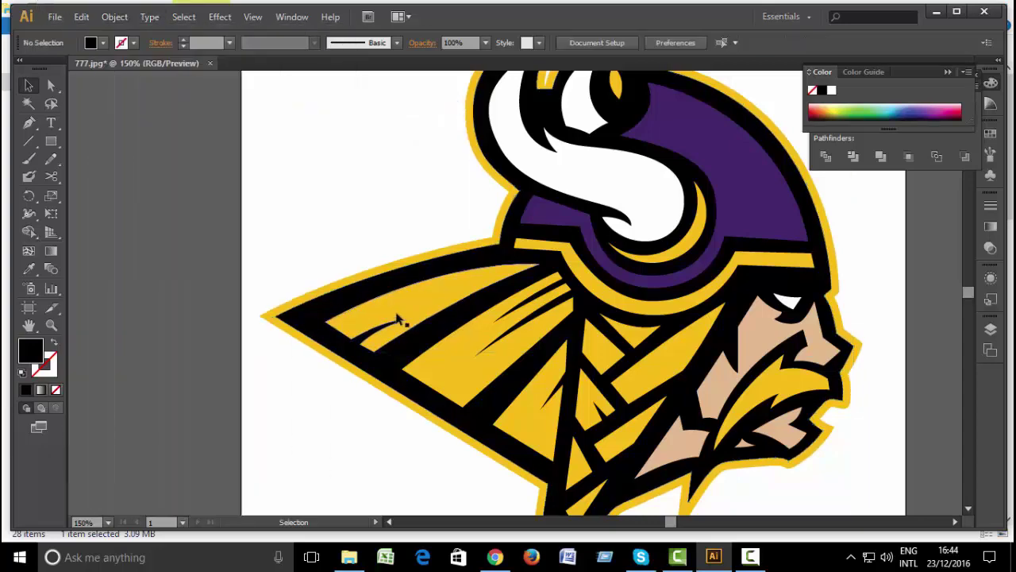
Bring the stripe copy to the front and fill it with the pale yellow swatch.
click(374, 337)
right_click(416, 280)
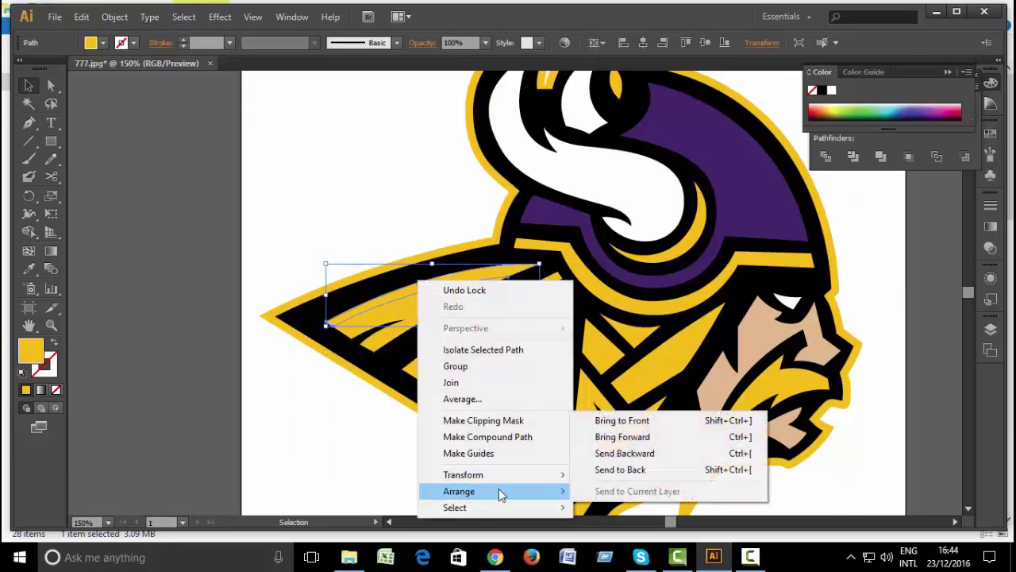
click(627, 420)
scroll(93, 250, up, 2)
key(i)
scroll(93, 250, up, 2)
click(272, 130)
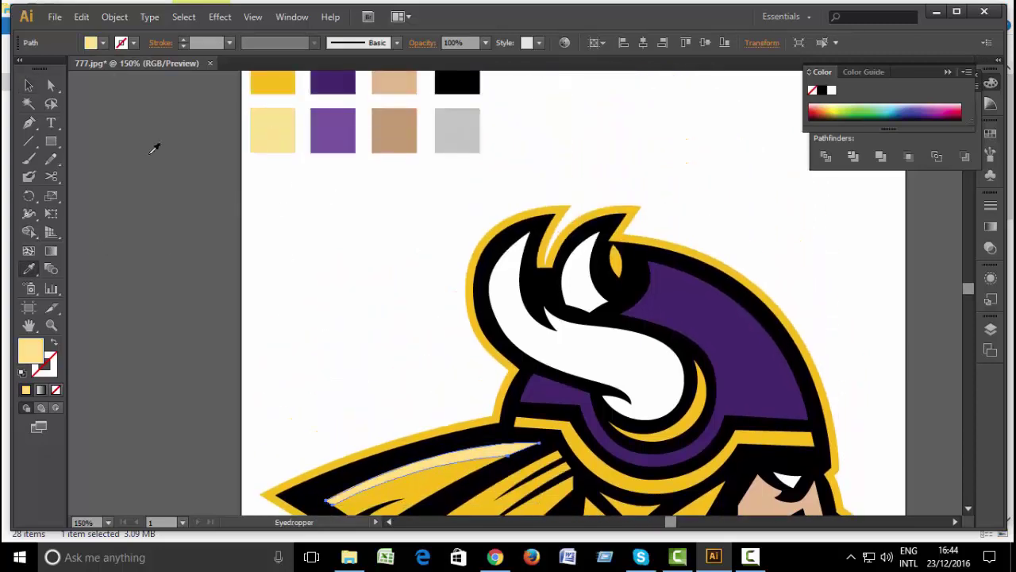
key(v)
click(149, 169)
key(ctrl+minus)
key(ctrl+minus)
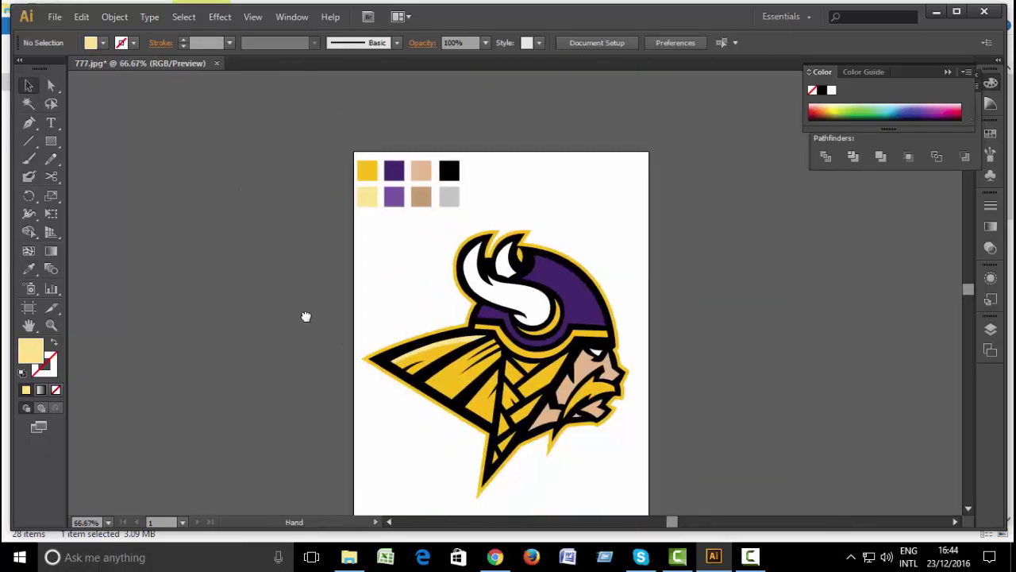
Zoom in on the cape and copy another yellow cape stripe.
key(ctrl+plus)
key(ctrl+plus)
scroll(309, 330, down, 2)
click(290, 307)
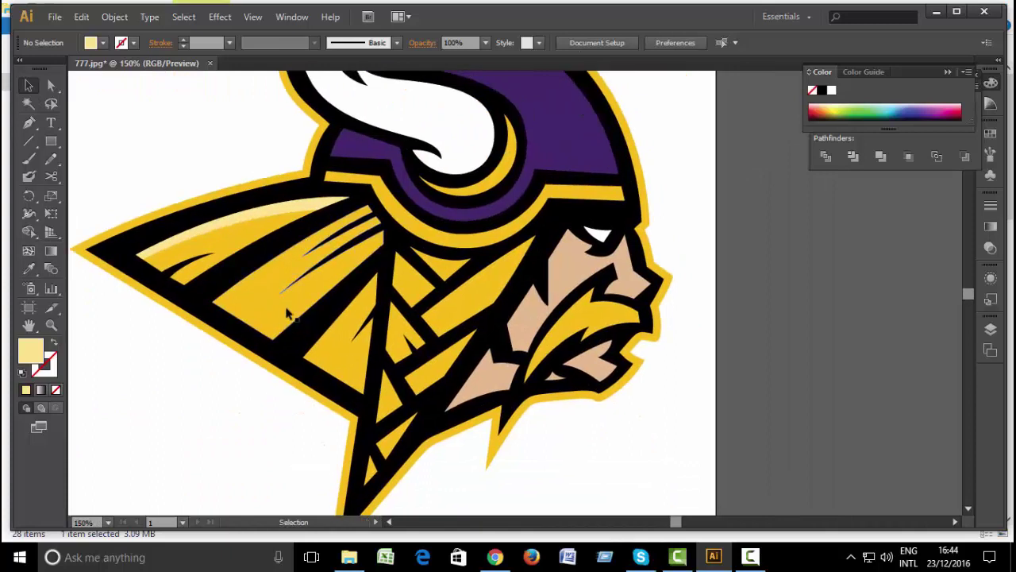
drag(292, 307, 294, 306)
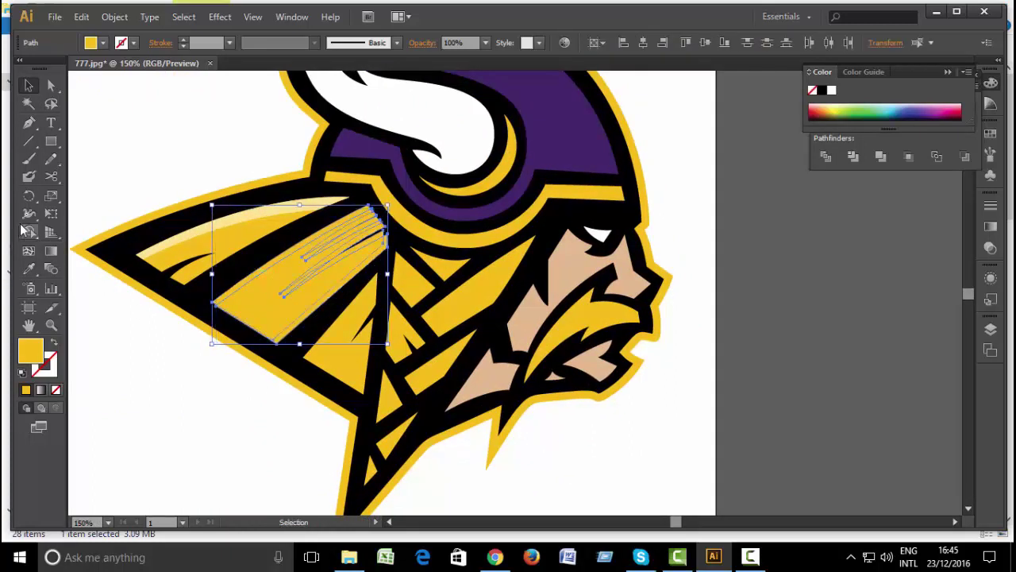
click(222, 165)
click(262, 270)
click(81, 17)
click(115, 89)
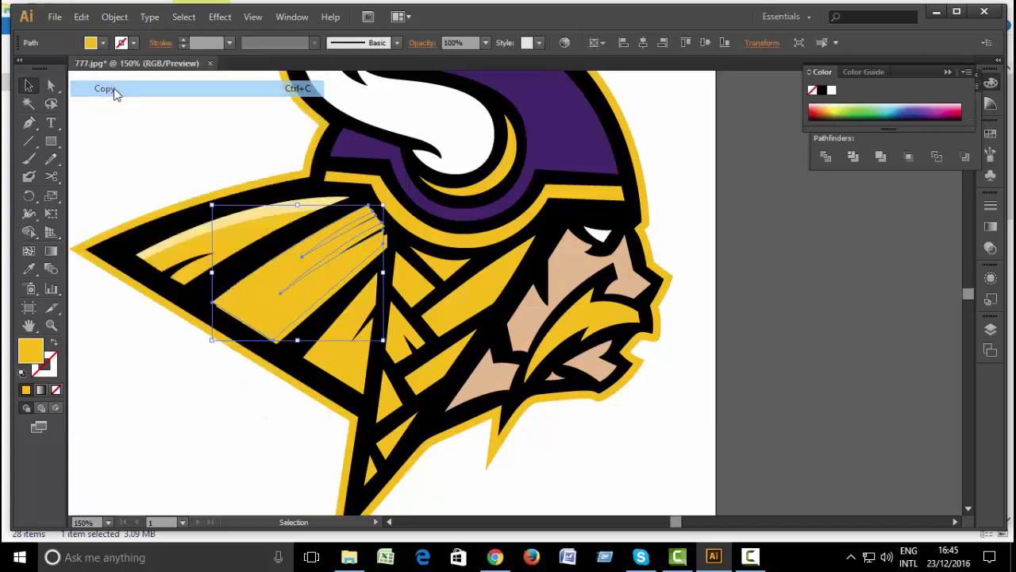
Delete the extra highlight stripe and Paste in Back the copied stripe.
shift+click(258, 308)
drag(314, 282, 312, 286)
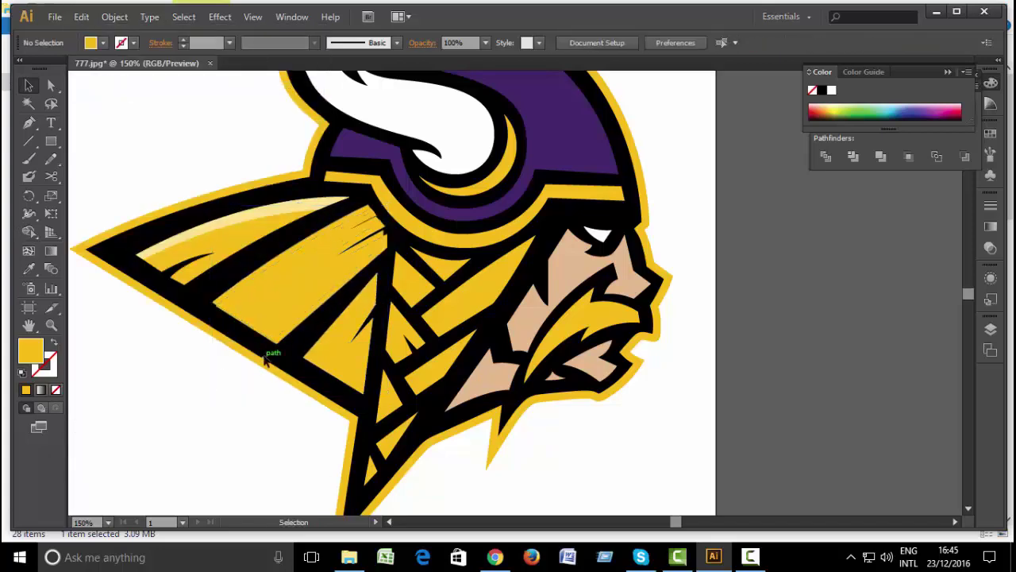
shift+click(309, 293)
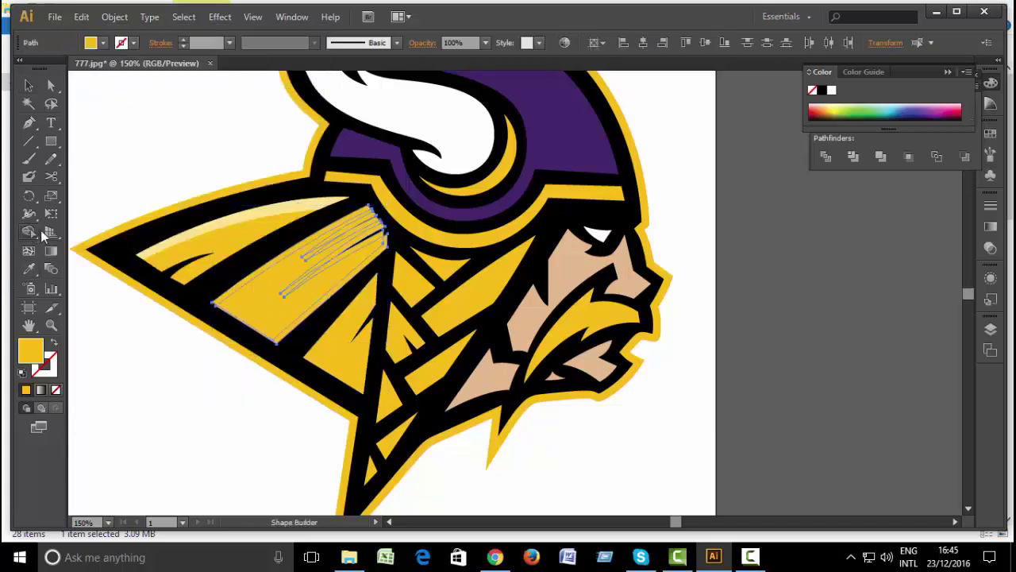
click(300, 282)
click(302, 287)
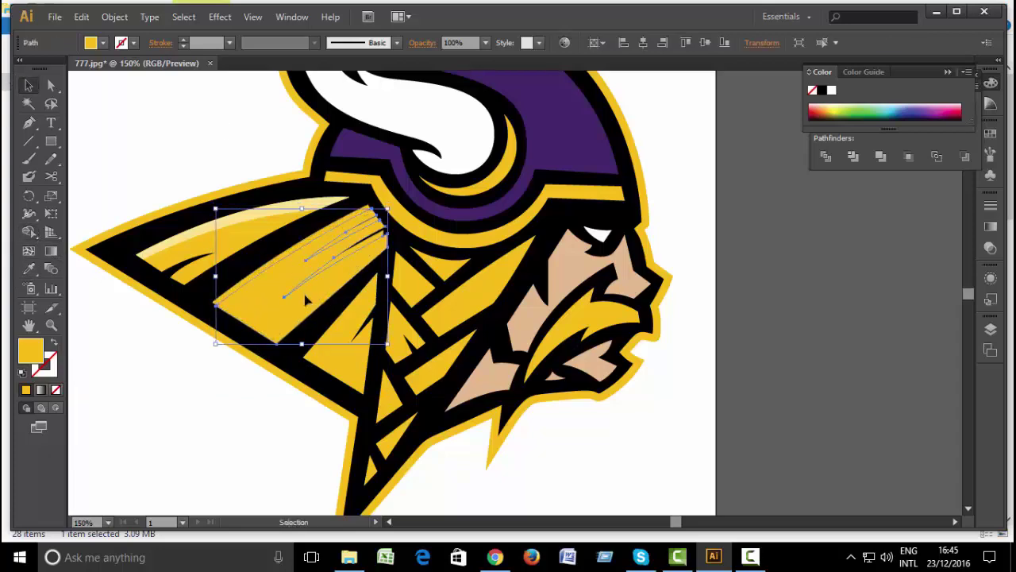
key(Delete)
click(81, 16)
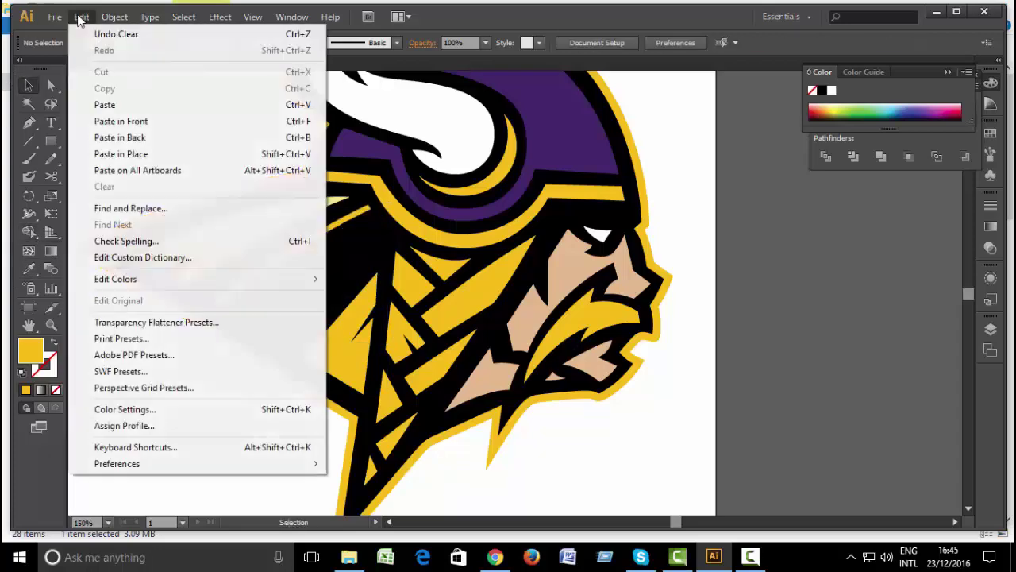
click(131, 137)
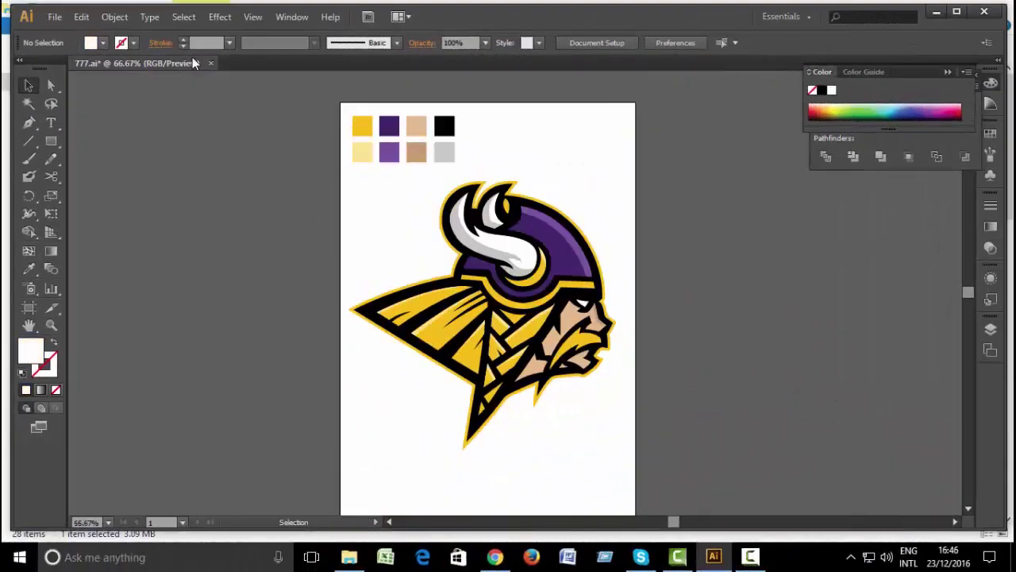
Inspect the helmet, then select and delete the colour swatches above the logo.
key(ctrl+plus)
key(ctrl+plus)
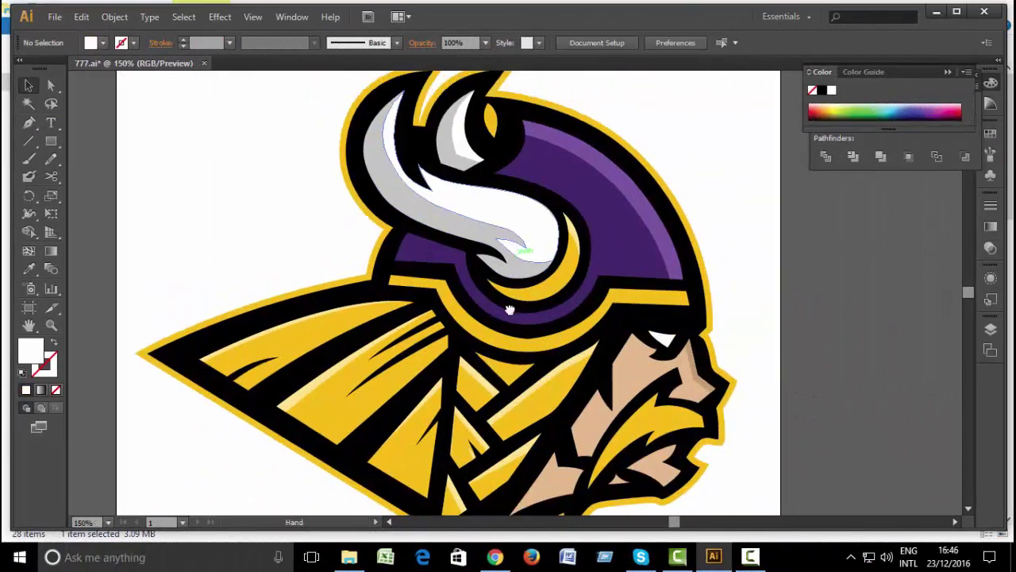
drag(421, 75, 466, 213)
scroll(676, 234, down, 5)
key(ctrl+minus)
key(ctrl+minus)
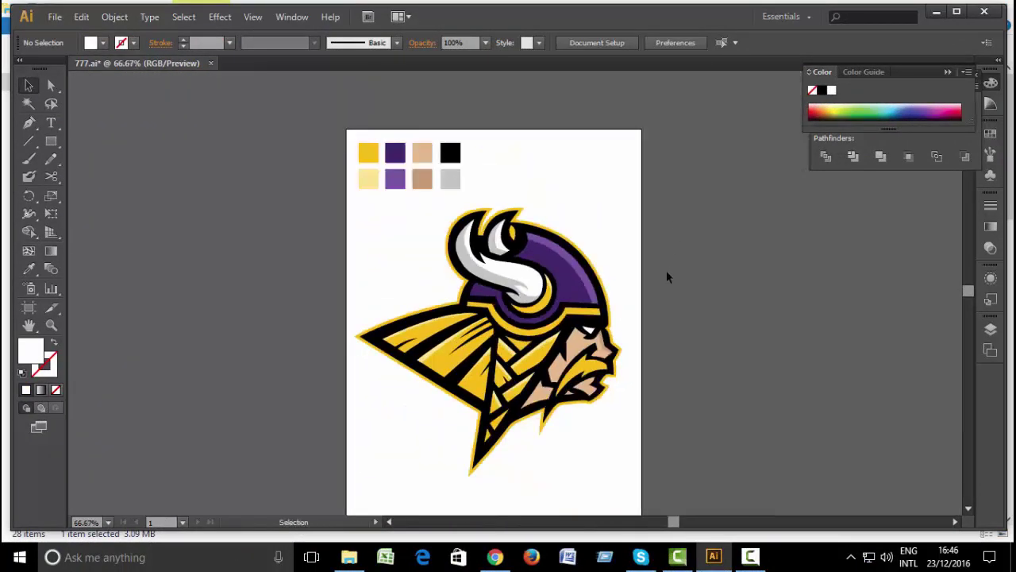
drag(659, 205, 660, 237)
drag(301, 136, 494, 193)
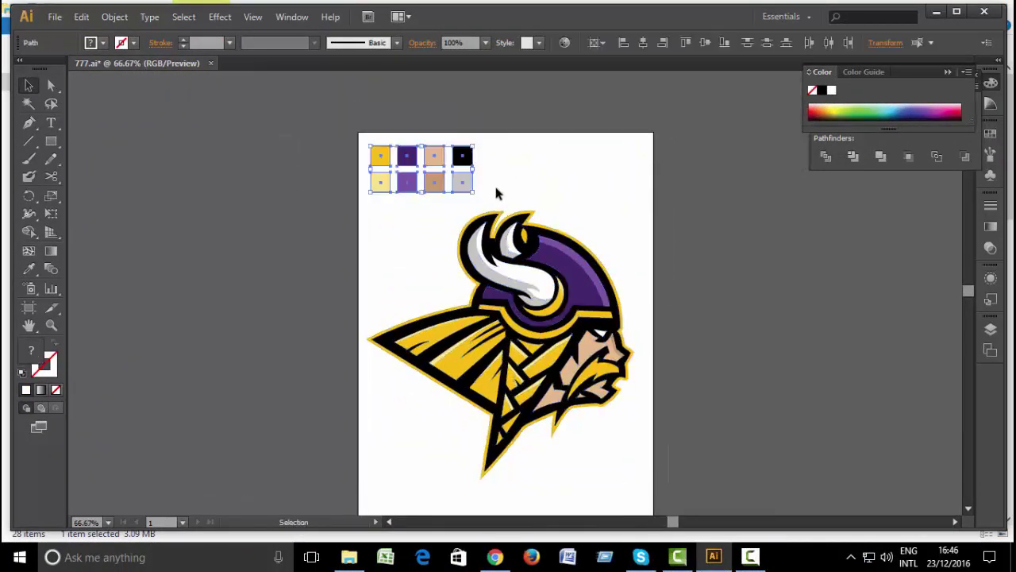
key(Delete)
Ungroup the logo, then regroup all its pieces into one group.
scroll(506, 311, down, 1)
right_click(546, 251)
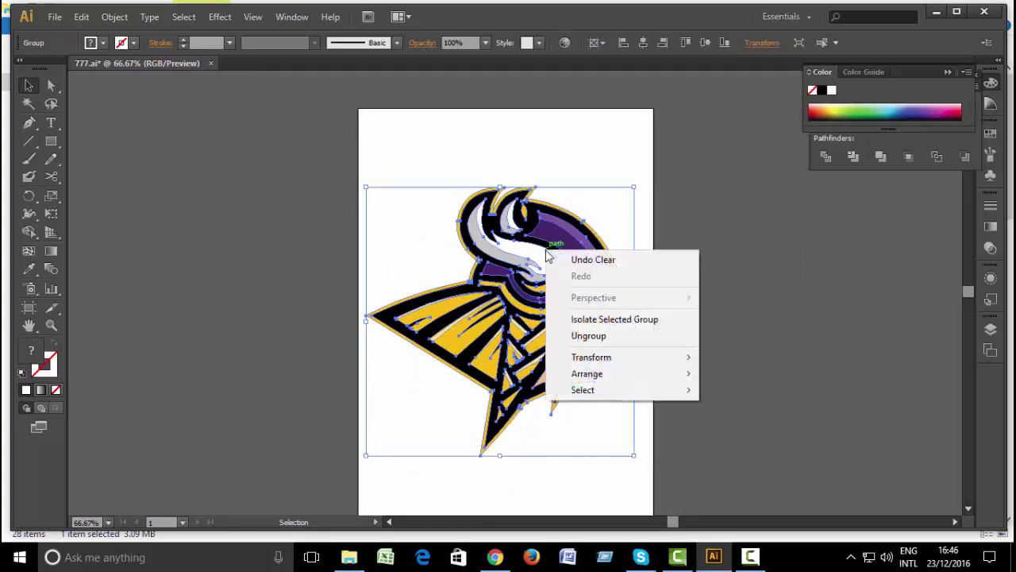
click(588, 336)
scroll(679, 231, down, 1)
drag(680, 136, 318, 473)
right_click(497, 270)
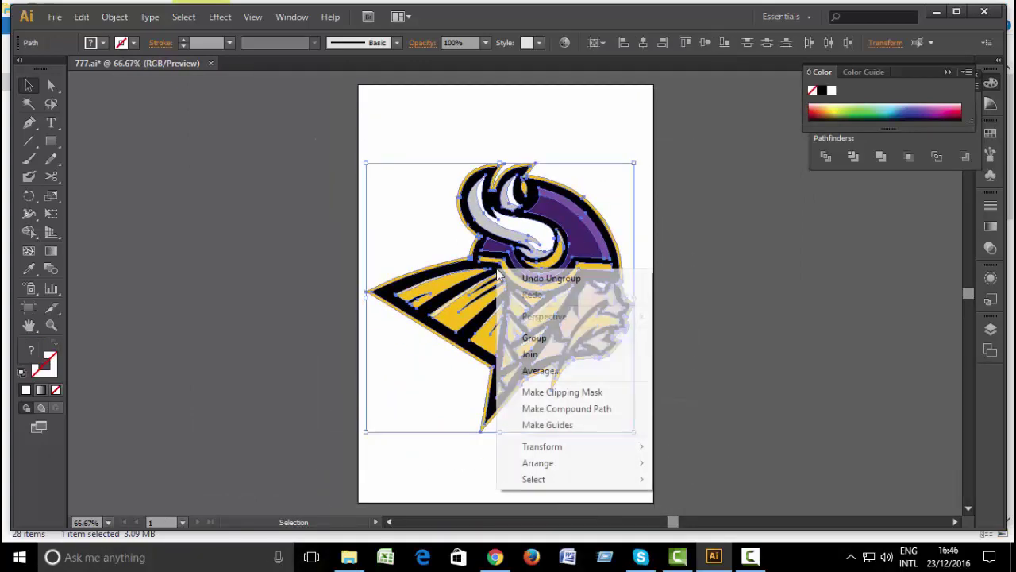
click(546, 338)
Scale the grouped logo up to span the artboard's width.
drag(633, 431, 801, 496)
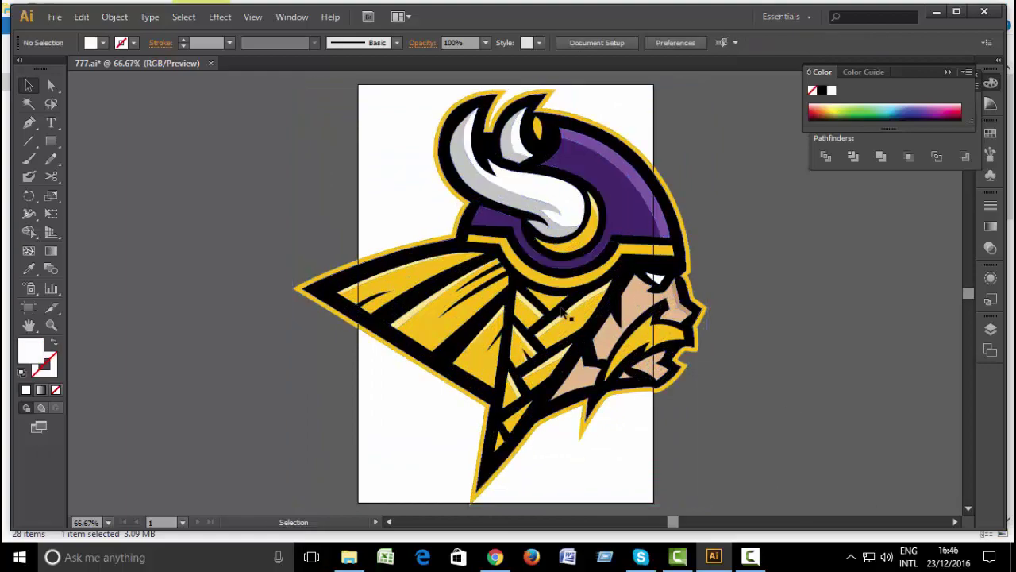
mouse_move(705, 89)
mouse_down()
mouse_move(680, 96)
mouse_move(649, 125)
mouse_up()
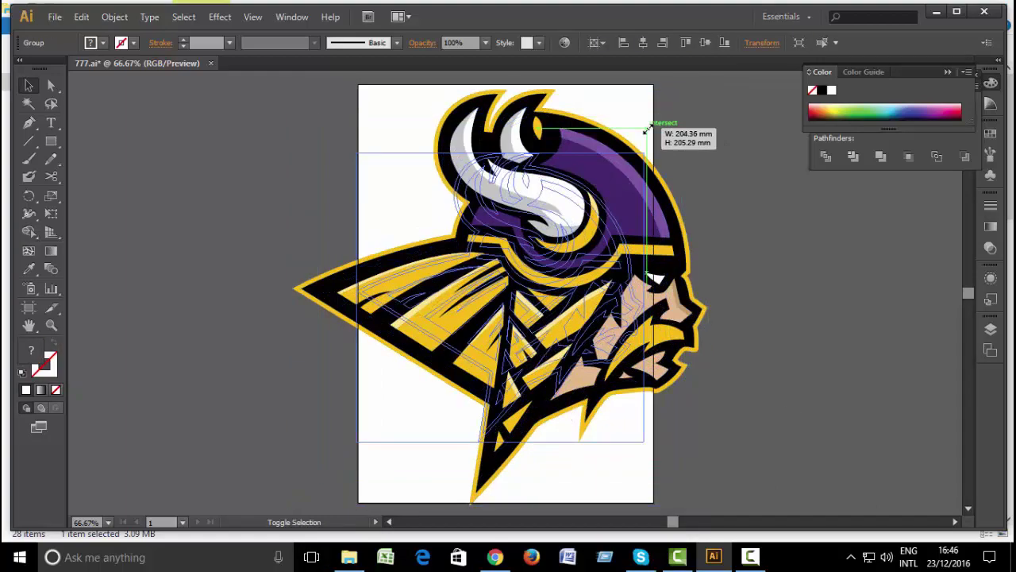
click(716, 179)
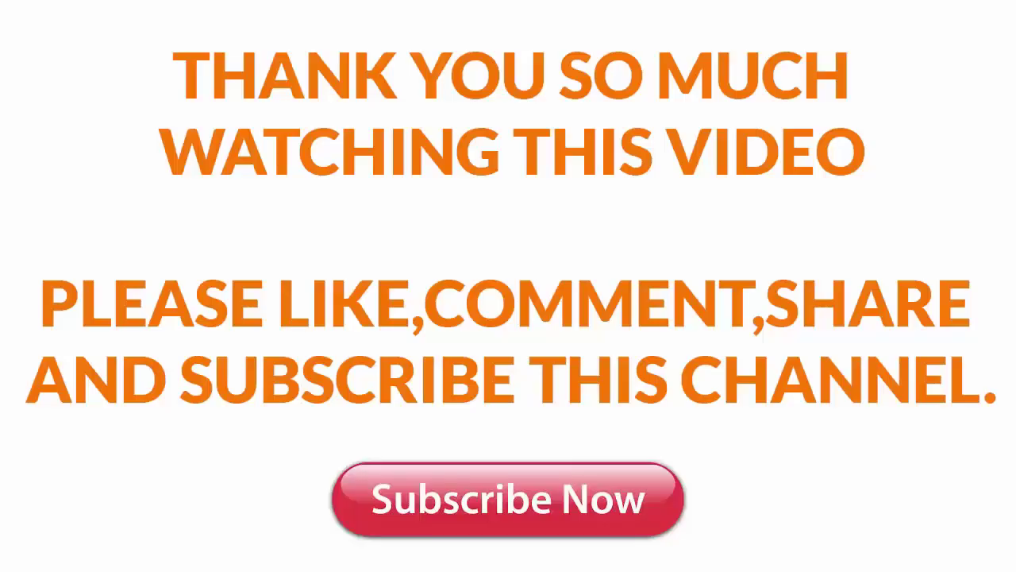